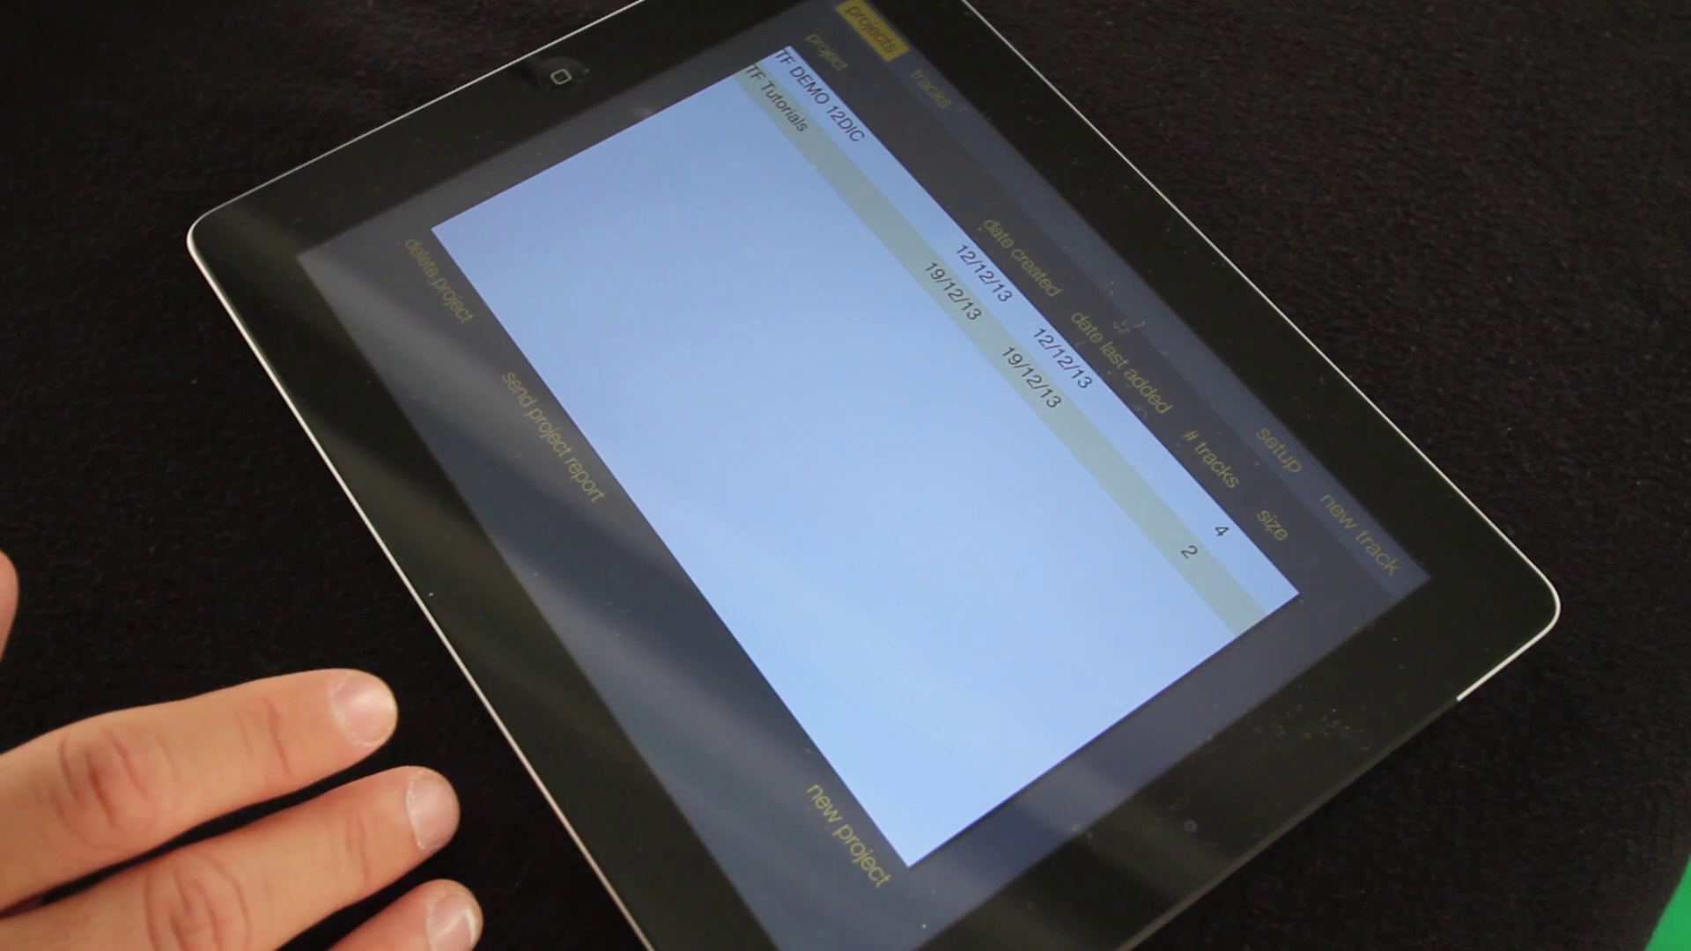
Open the clapperboard slate in trackFinger to record the 30-second finger take.
click(885, 256)
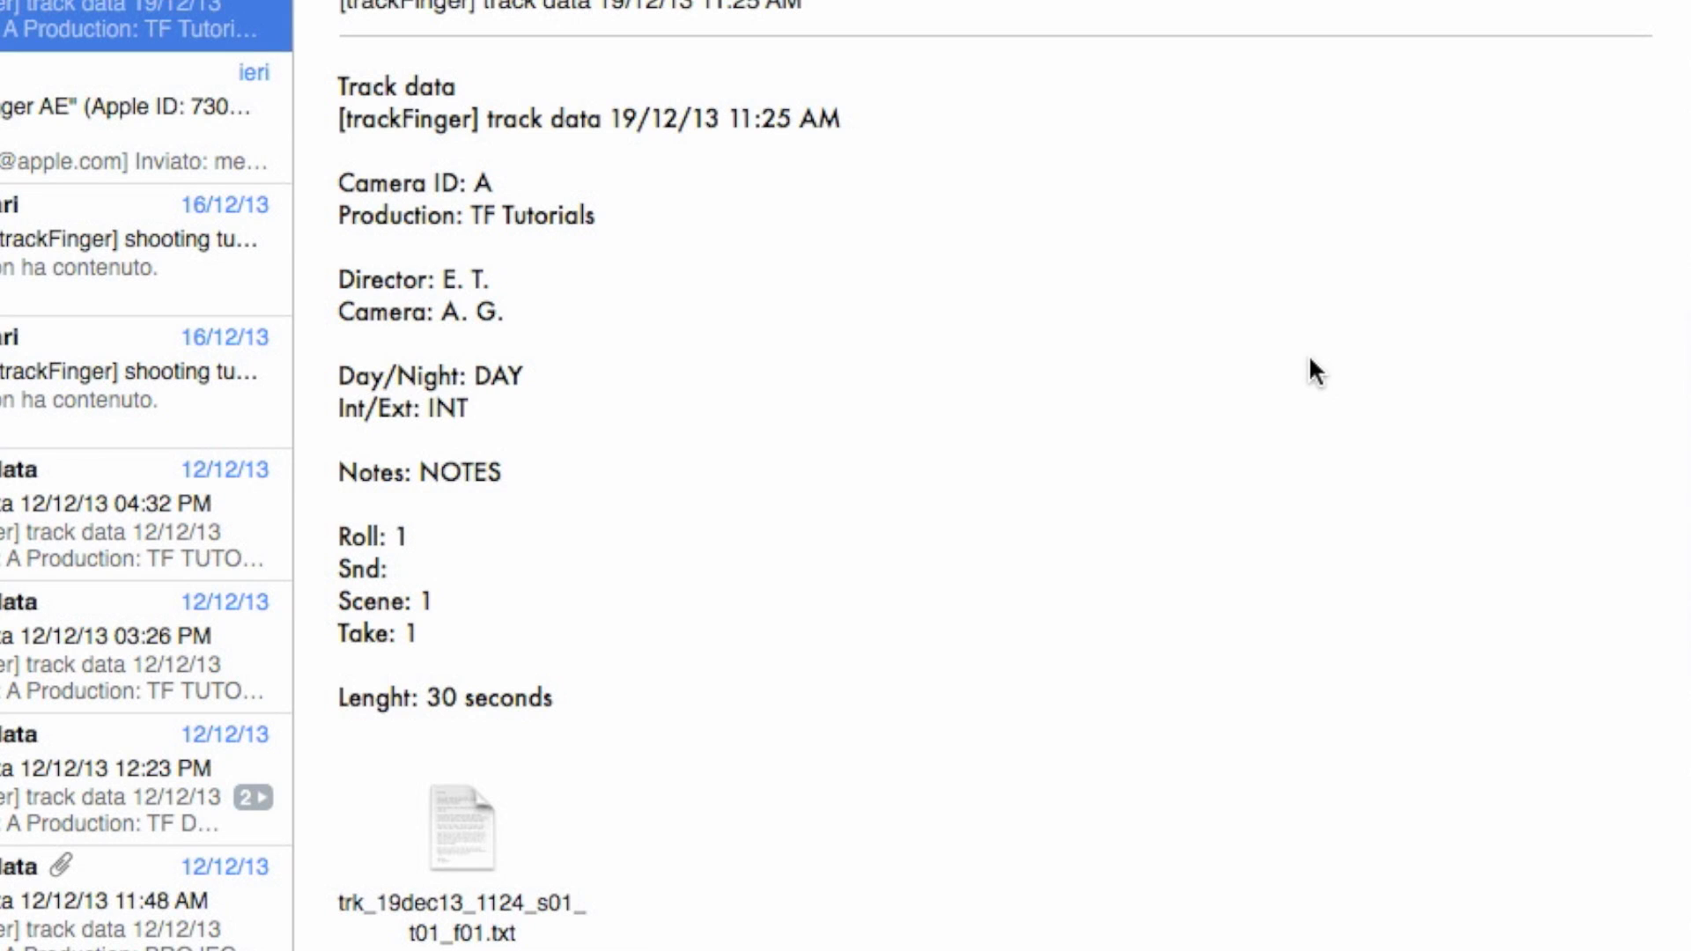
Select the trk_19dec13_1124_s01_t01_f01.txt attachment in the track data e-mail.
click(447, 822)
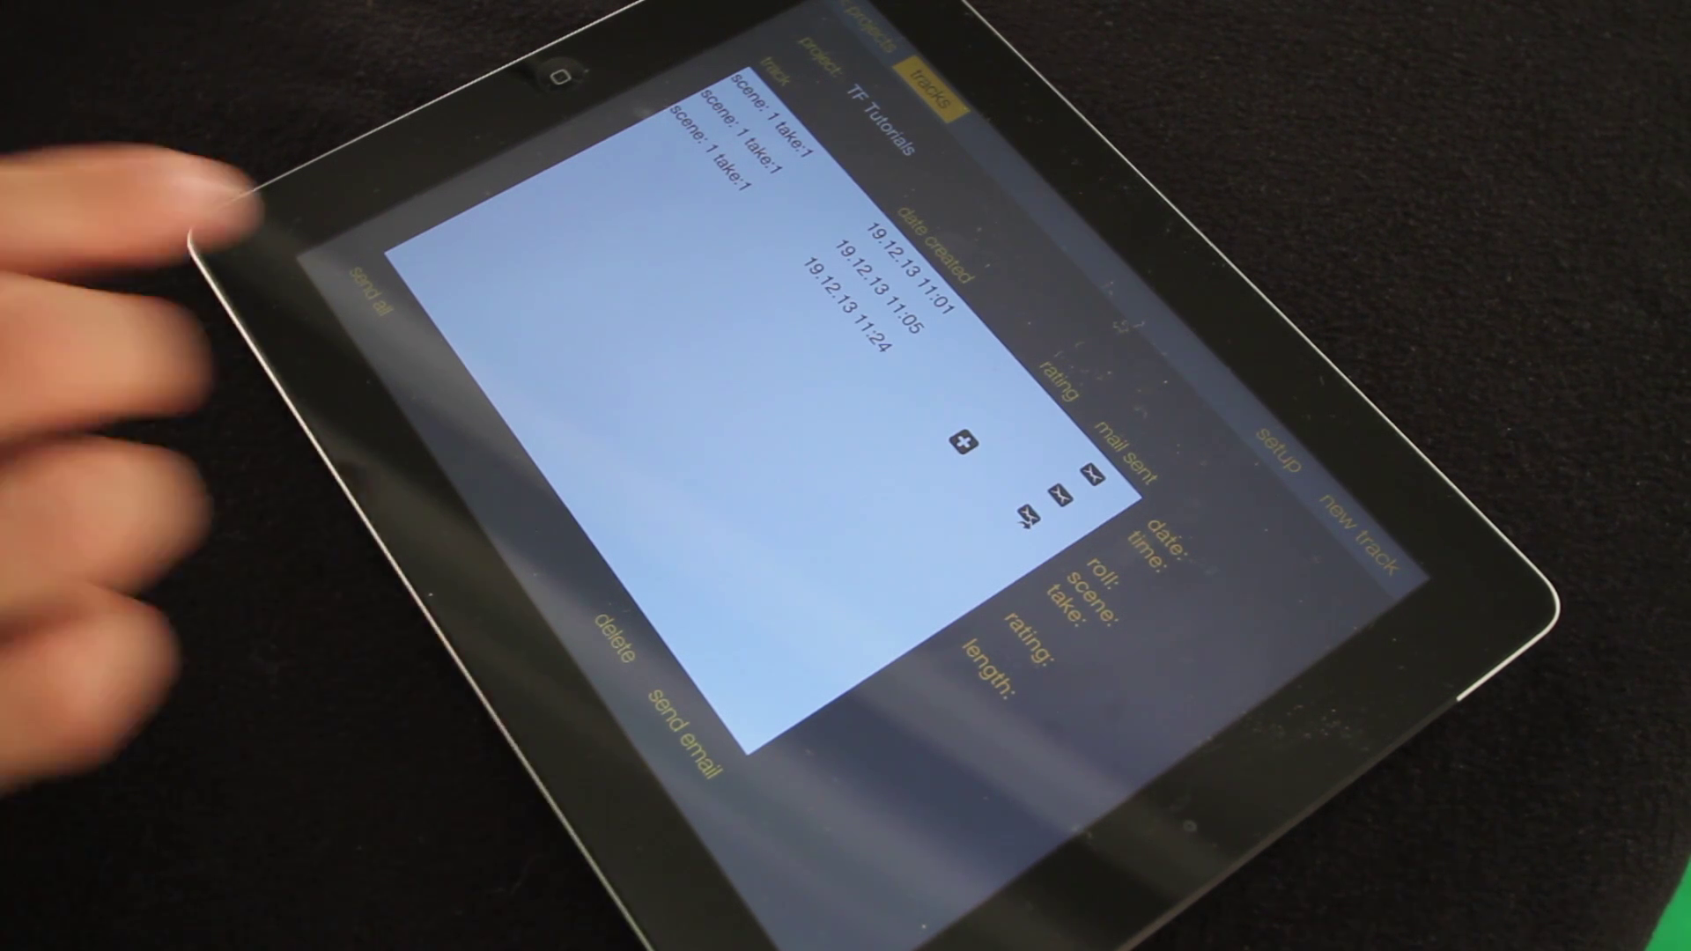
Show the details of the 19.12.13 11:24 scene 1, take 1 track.
click(880, 352)
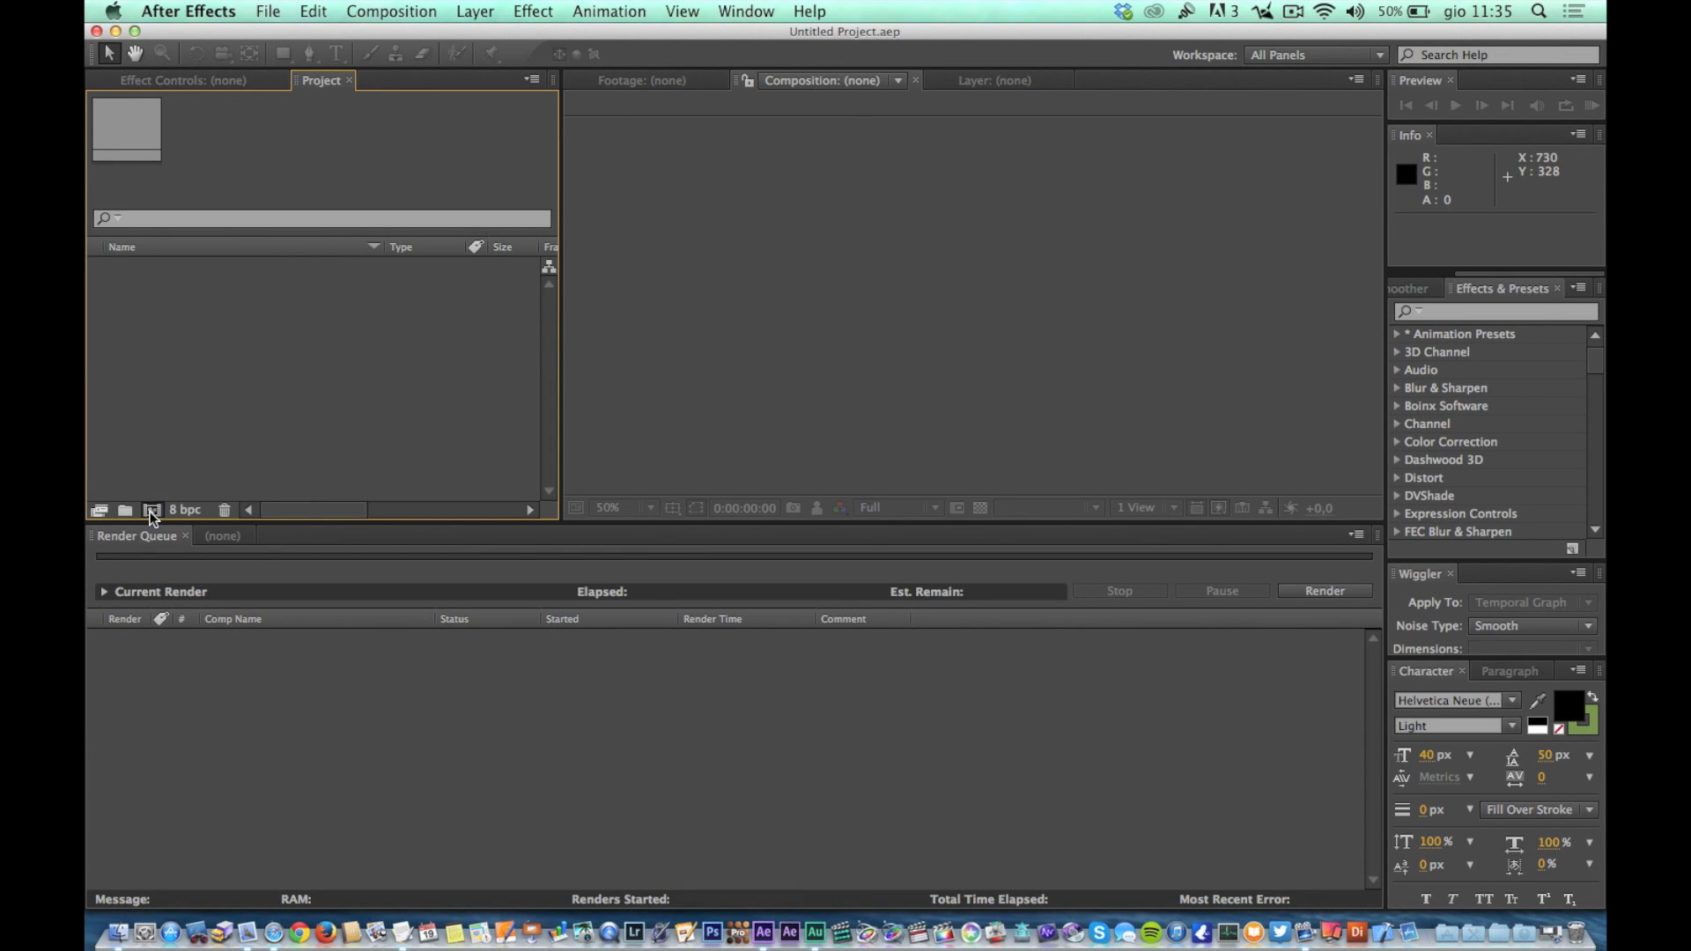
Create the 'iPad display' composition at 1024×768, 60 fps, 30 seconds.
click(151, 512)
drag(417, 129, 1083, 254)
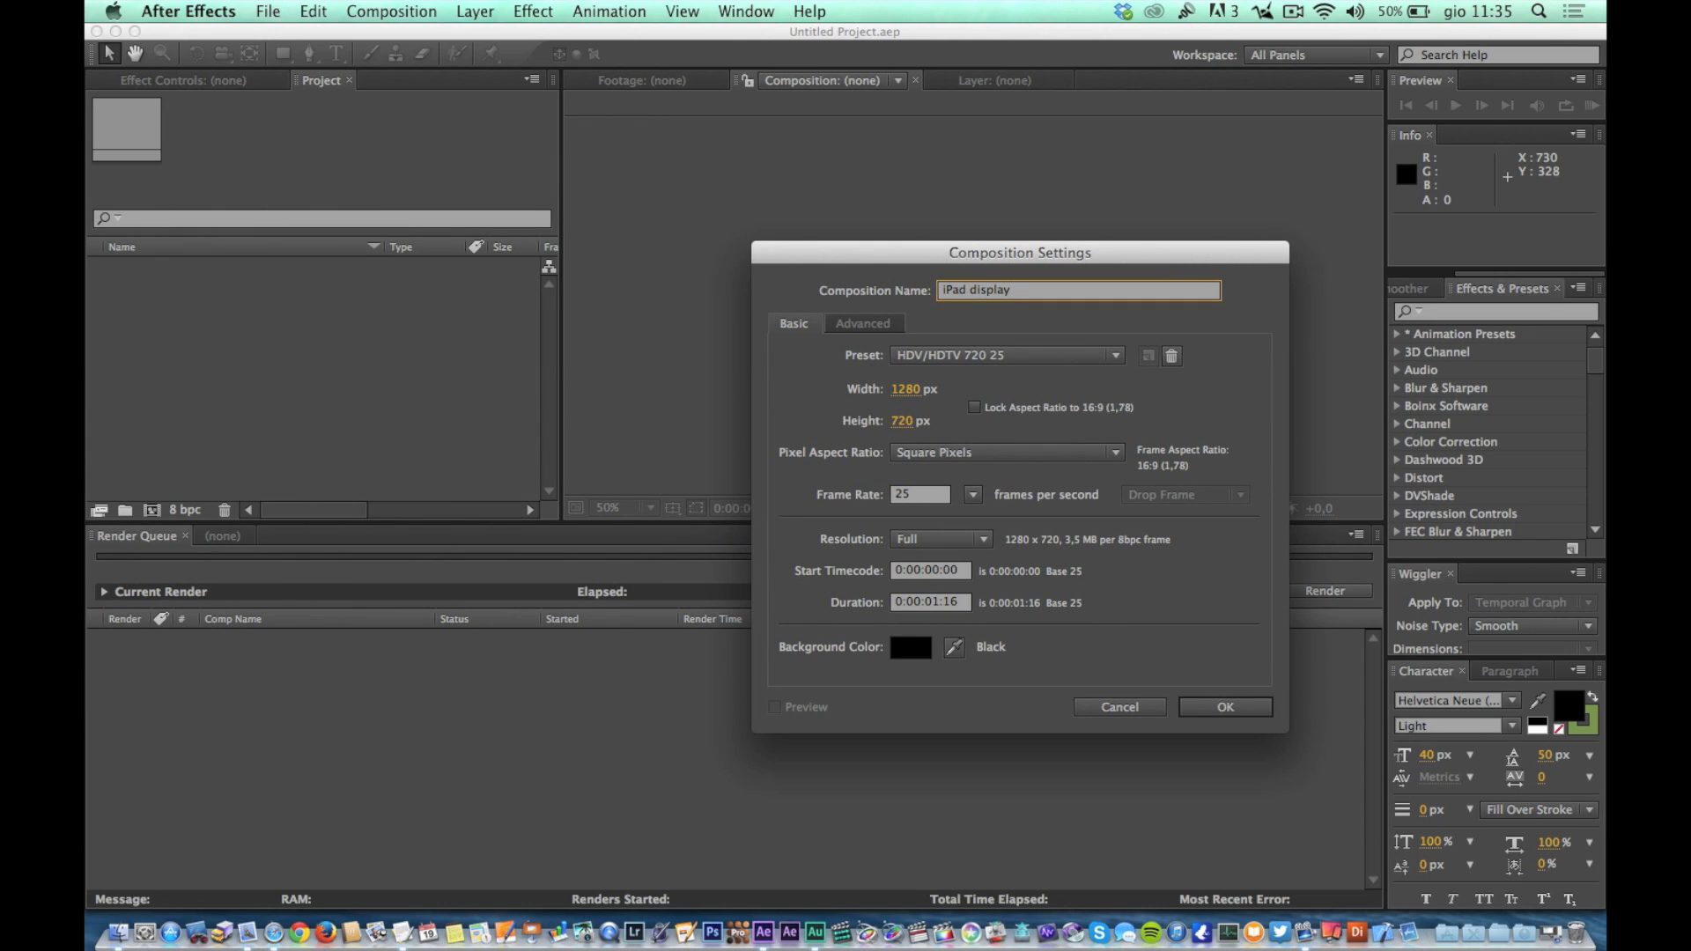
text(102)
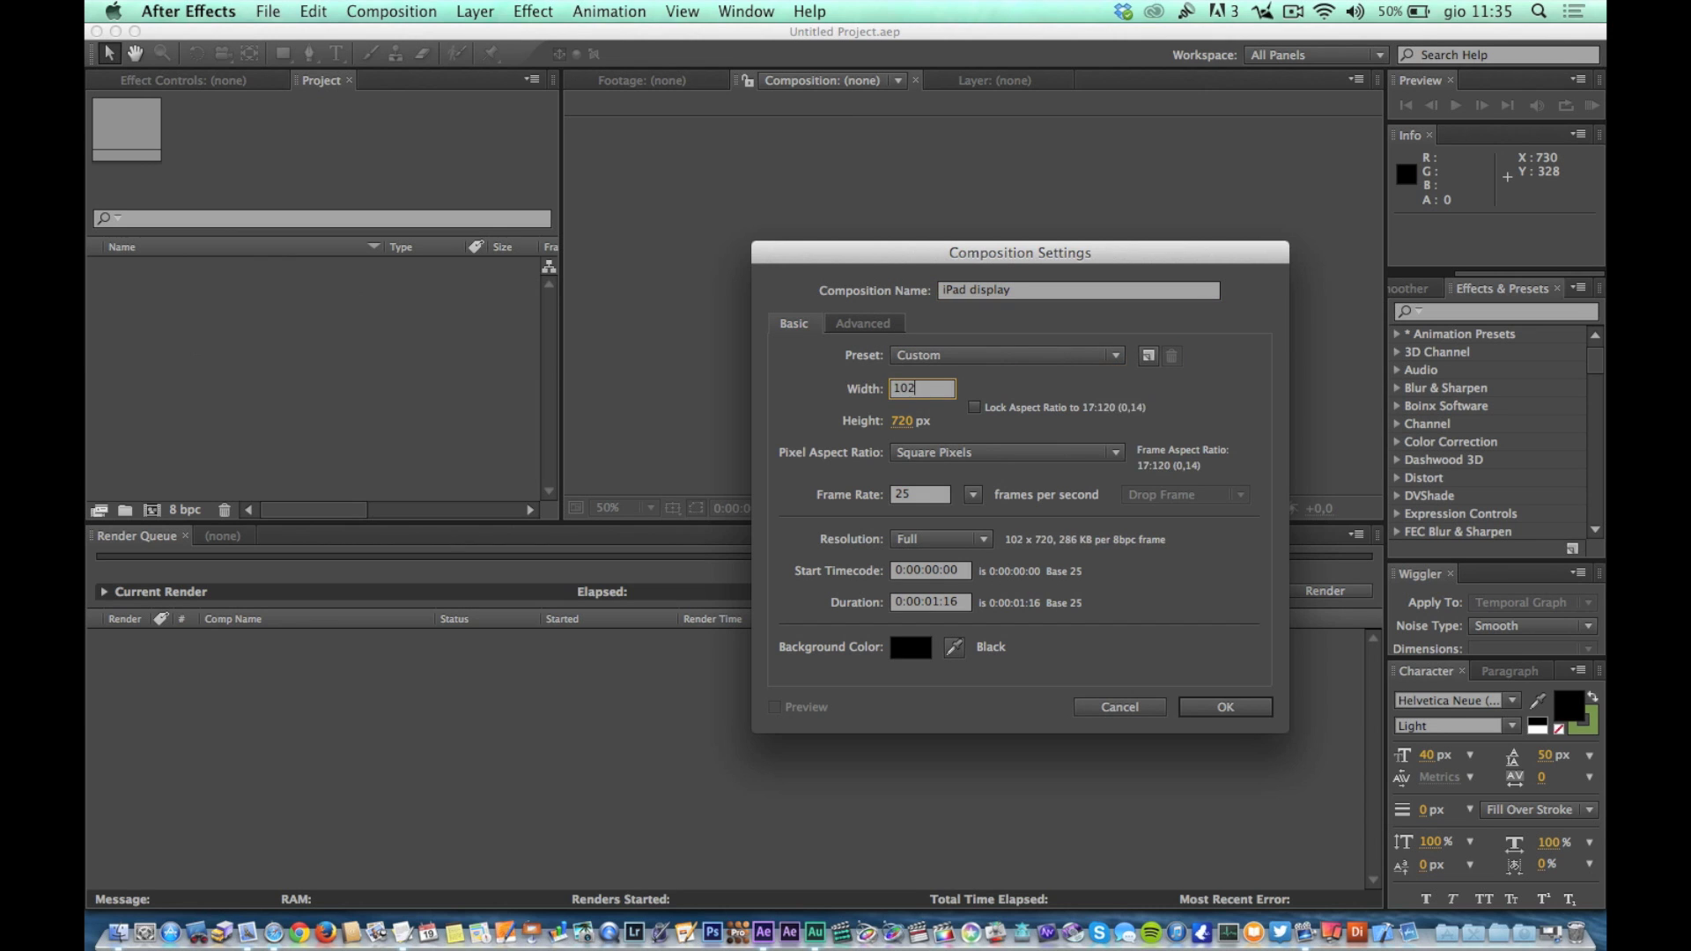
text(4)
key(Tab)
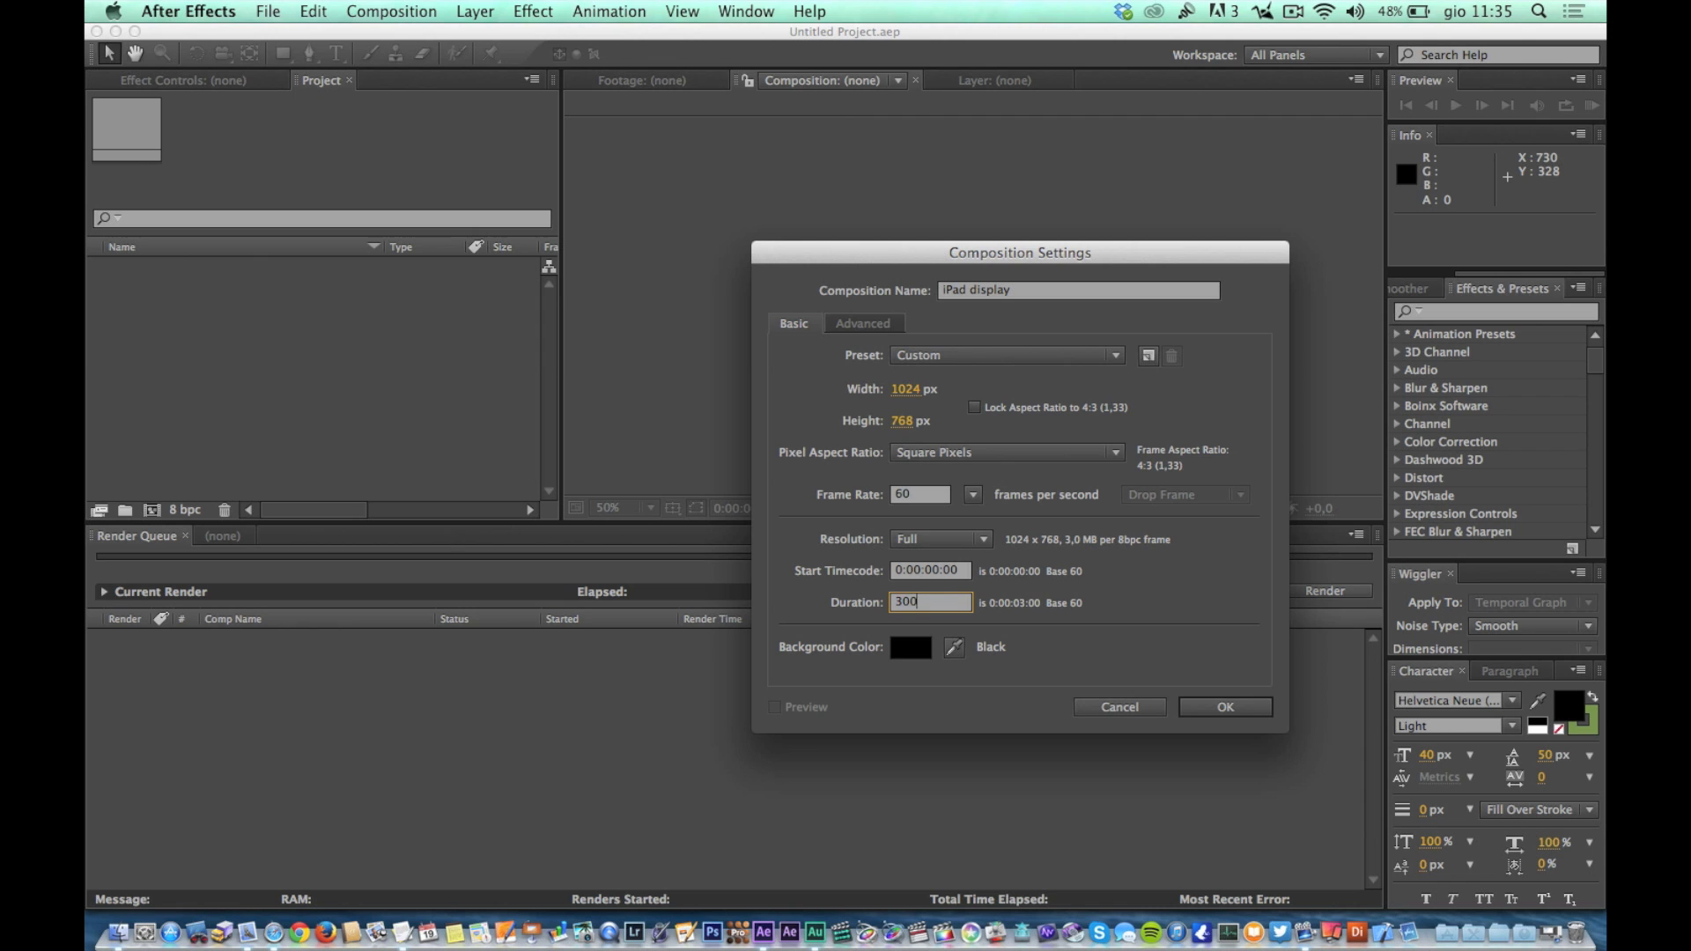
key(Return)
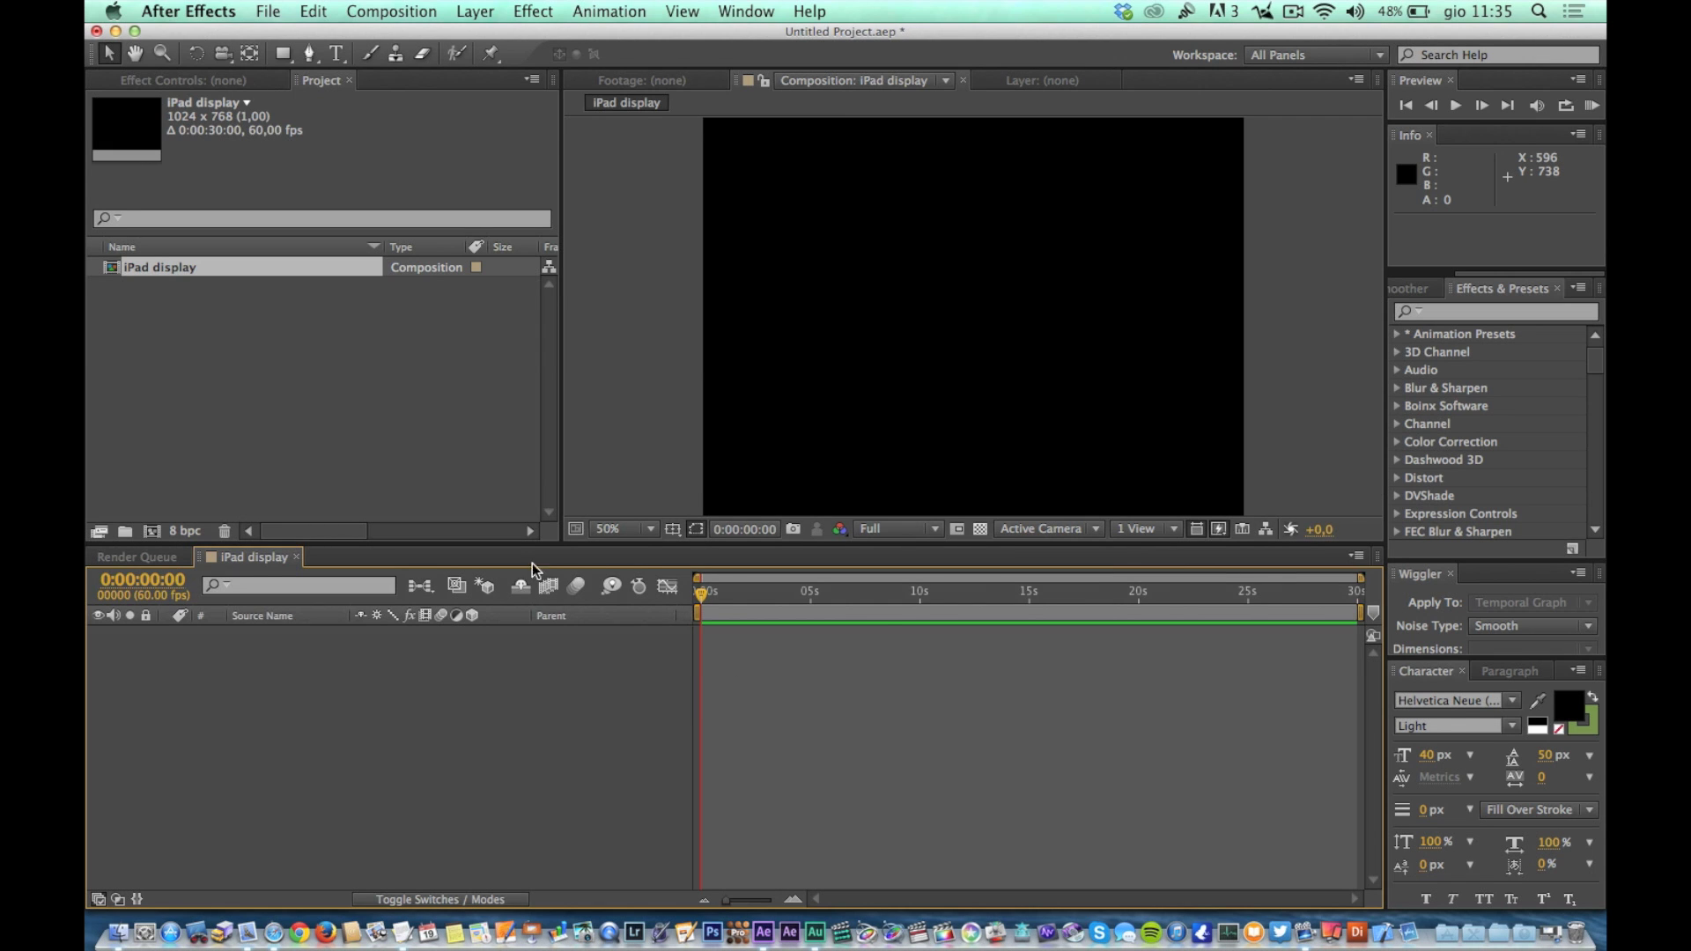
Add a null object layer named finger to the composition.
click(270, 11)
mouse_move(475, 10)
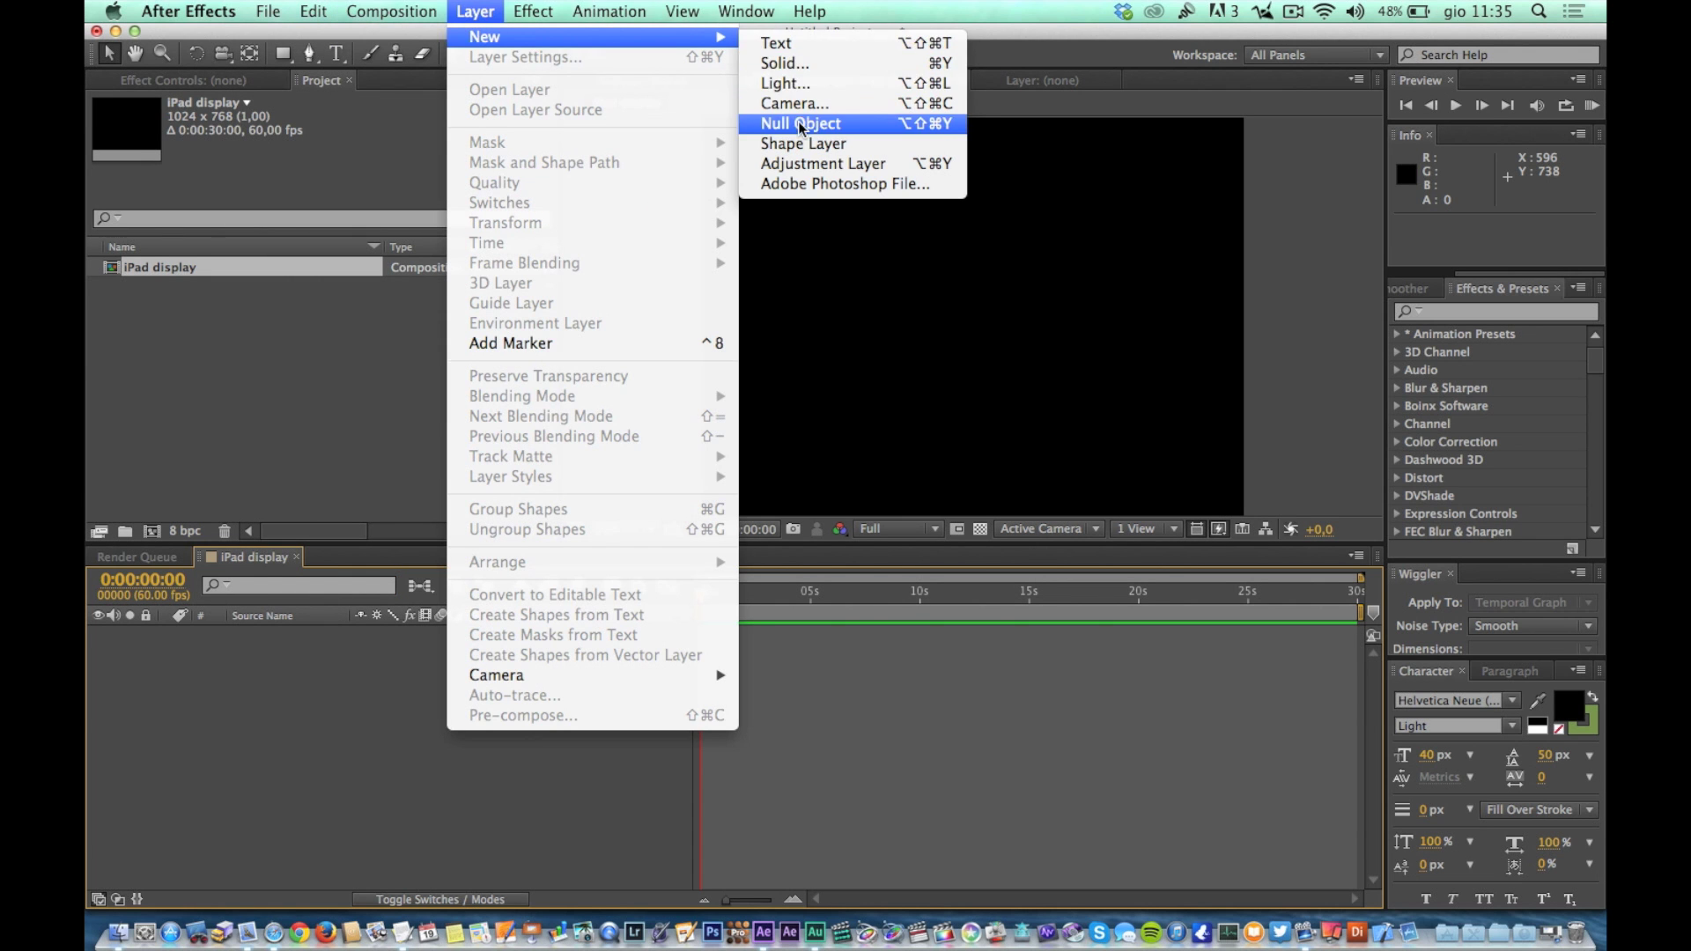
click(801, 130)
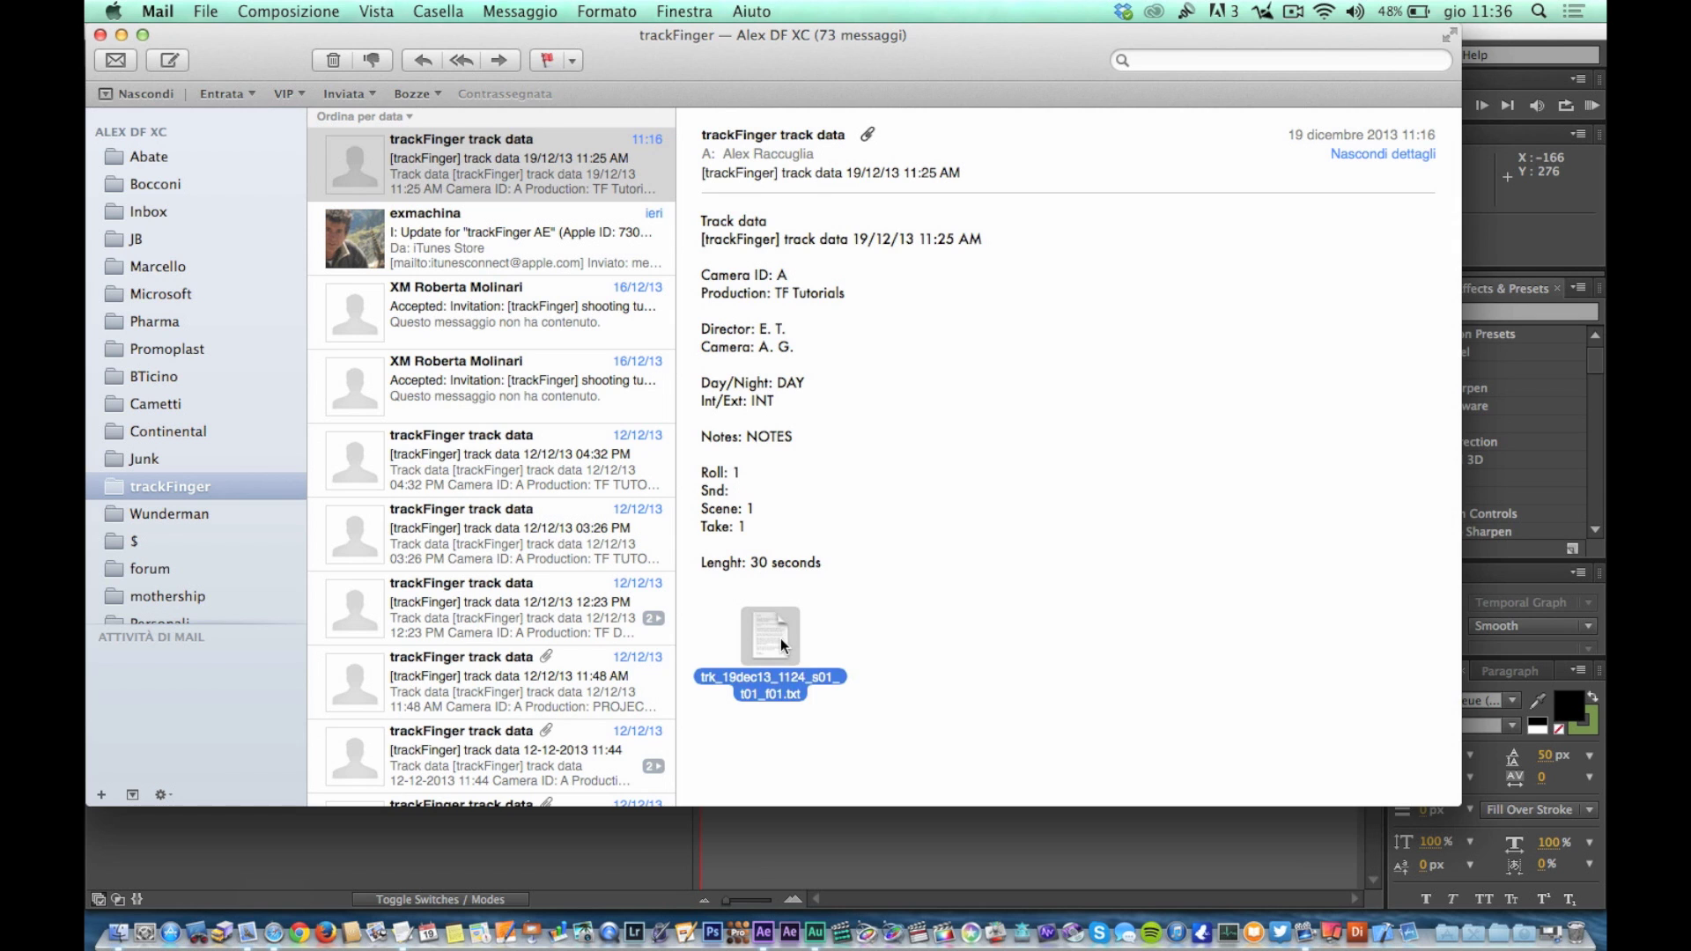
Open the track data .txt in TextEdit and select all its keyframe data for copying.
double_click(780, 638)
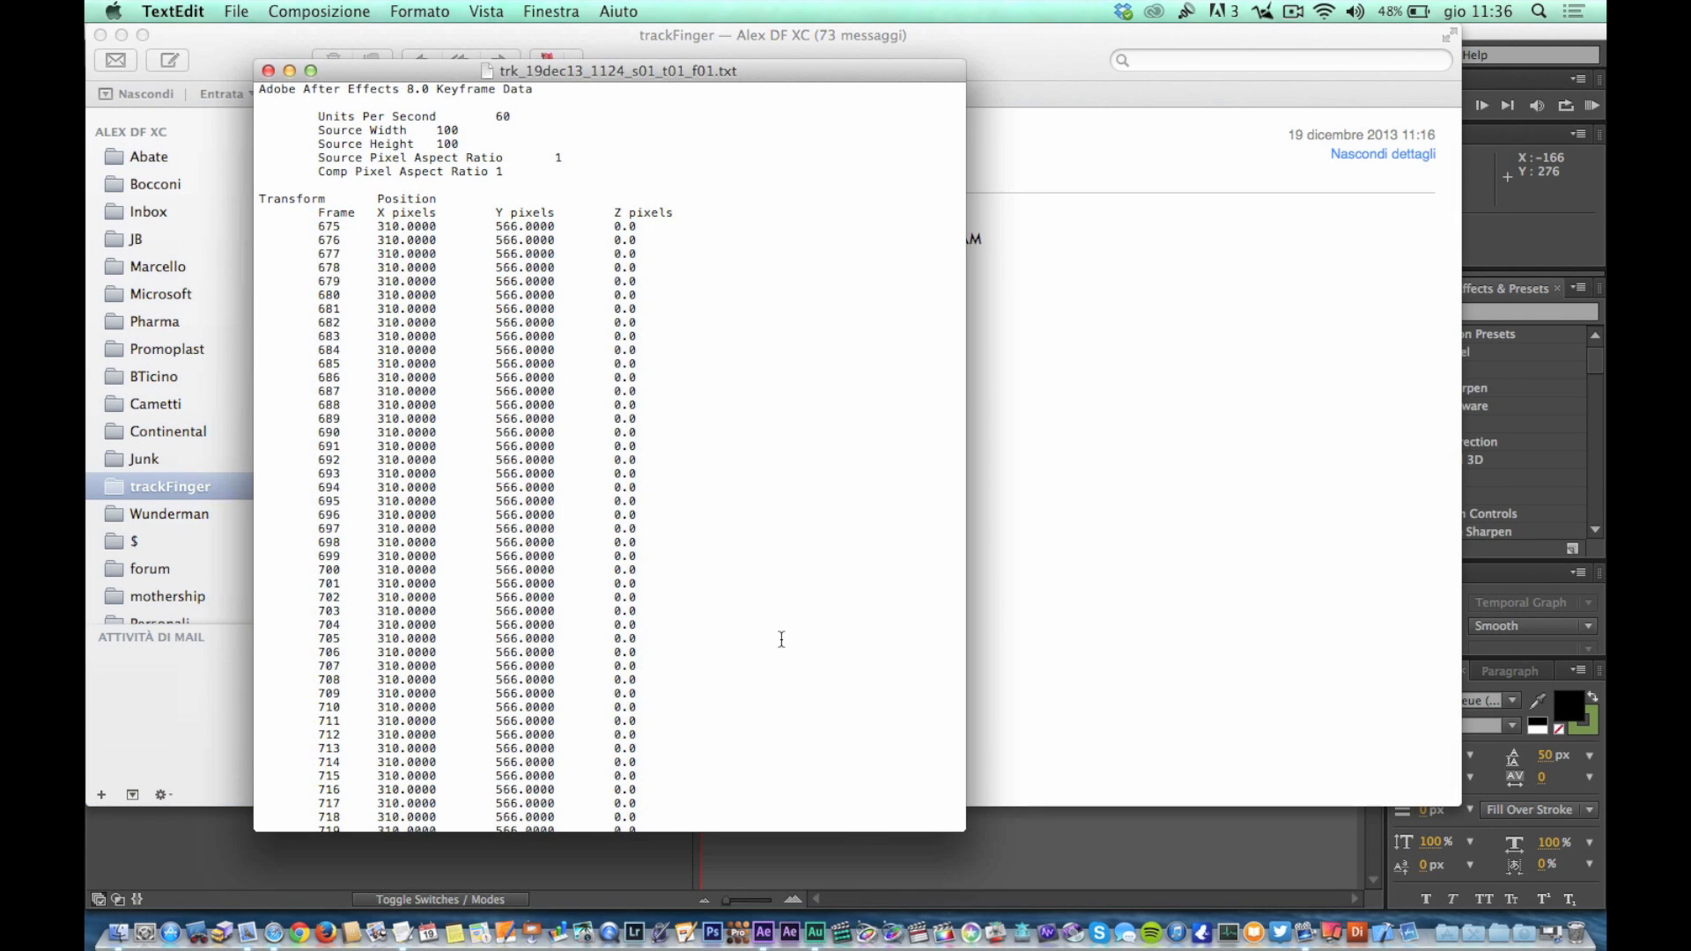
click(786, 626)
key(super+a)
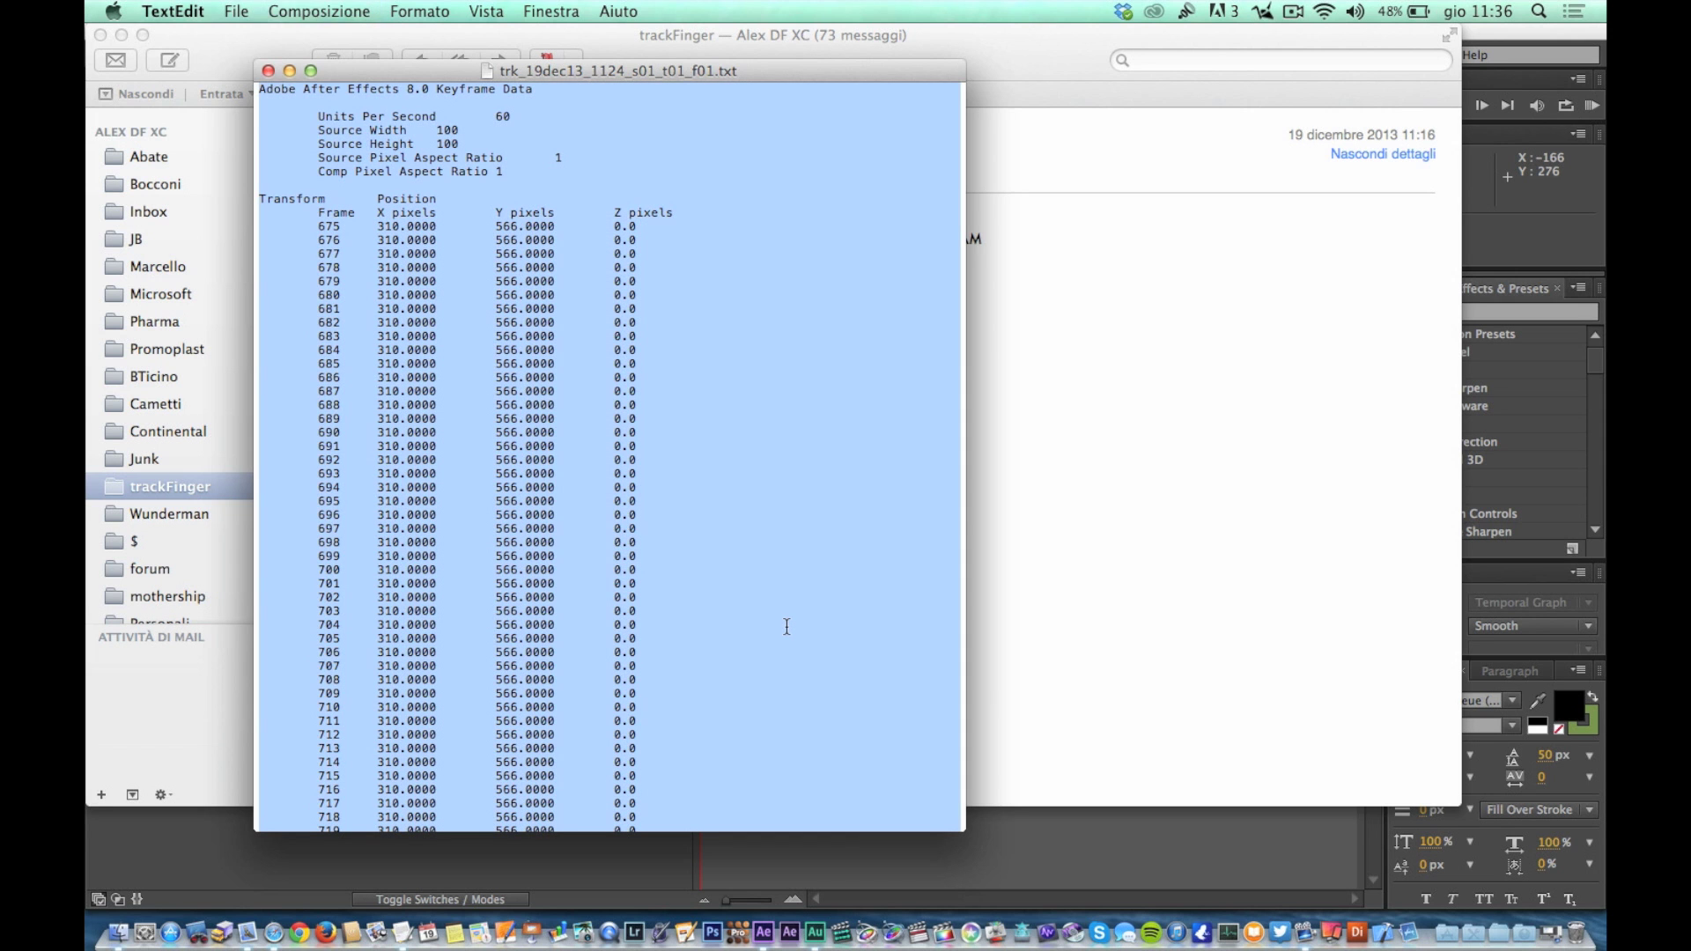
key(super+Tab)
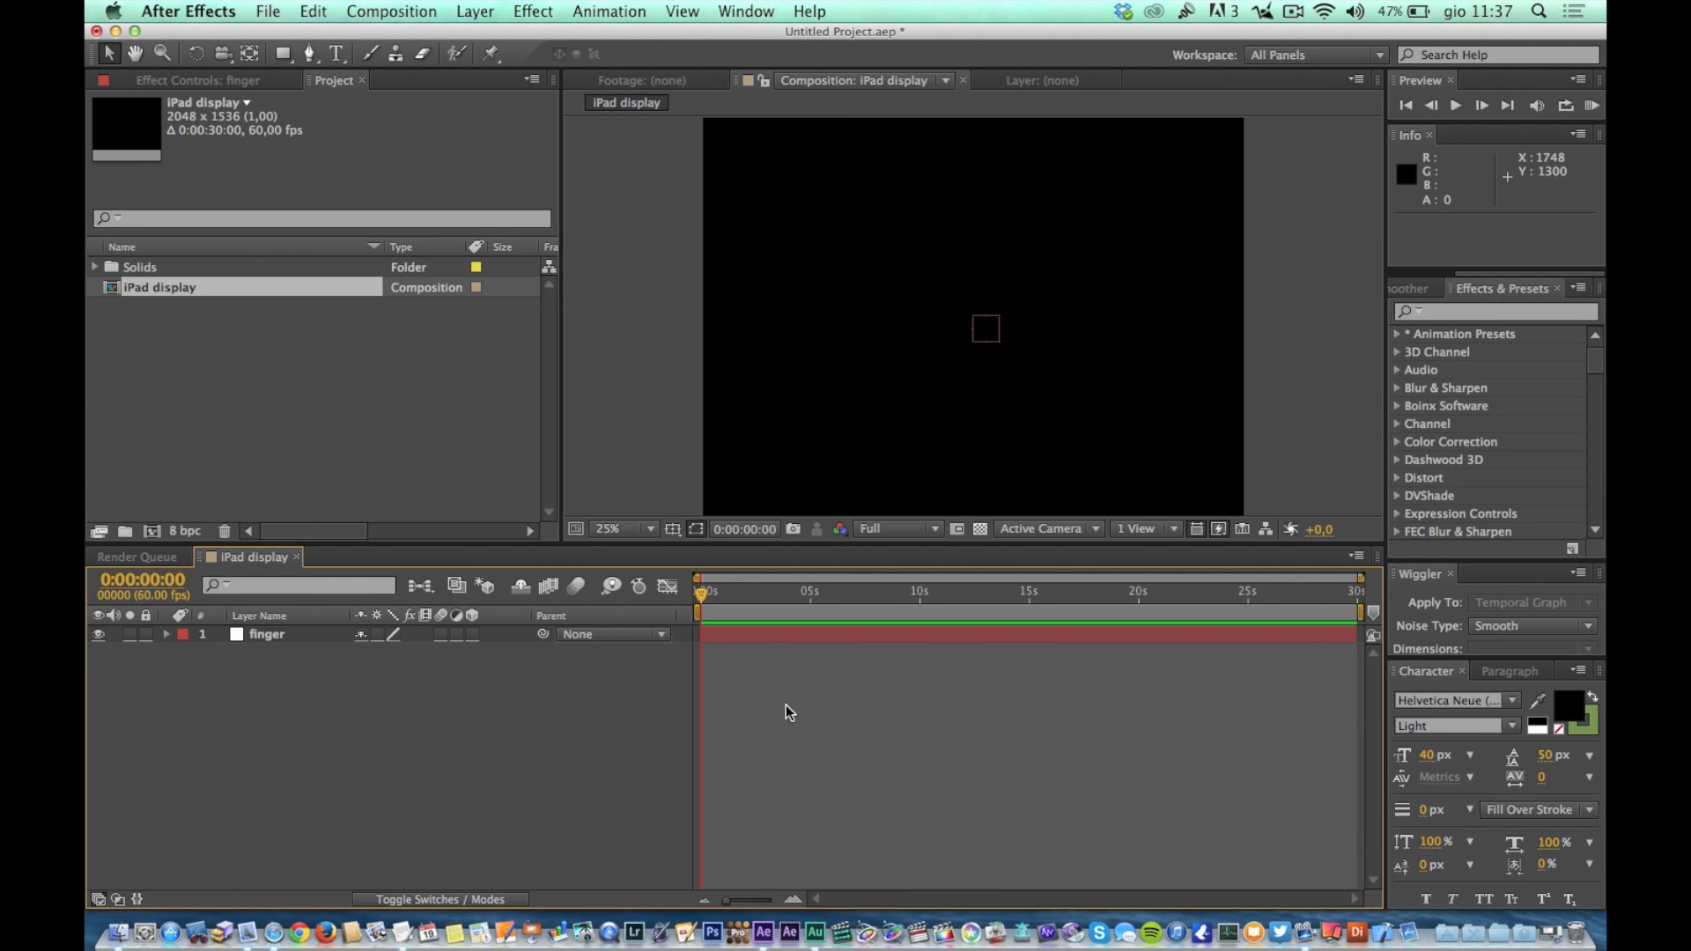
Paste the keyframes onto the finger null at time 0 and reveal its Position and Opacity keyframes.
click(264, 631)
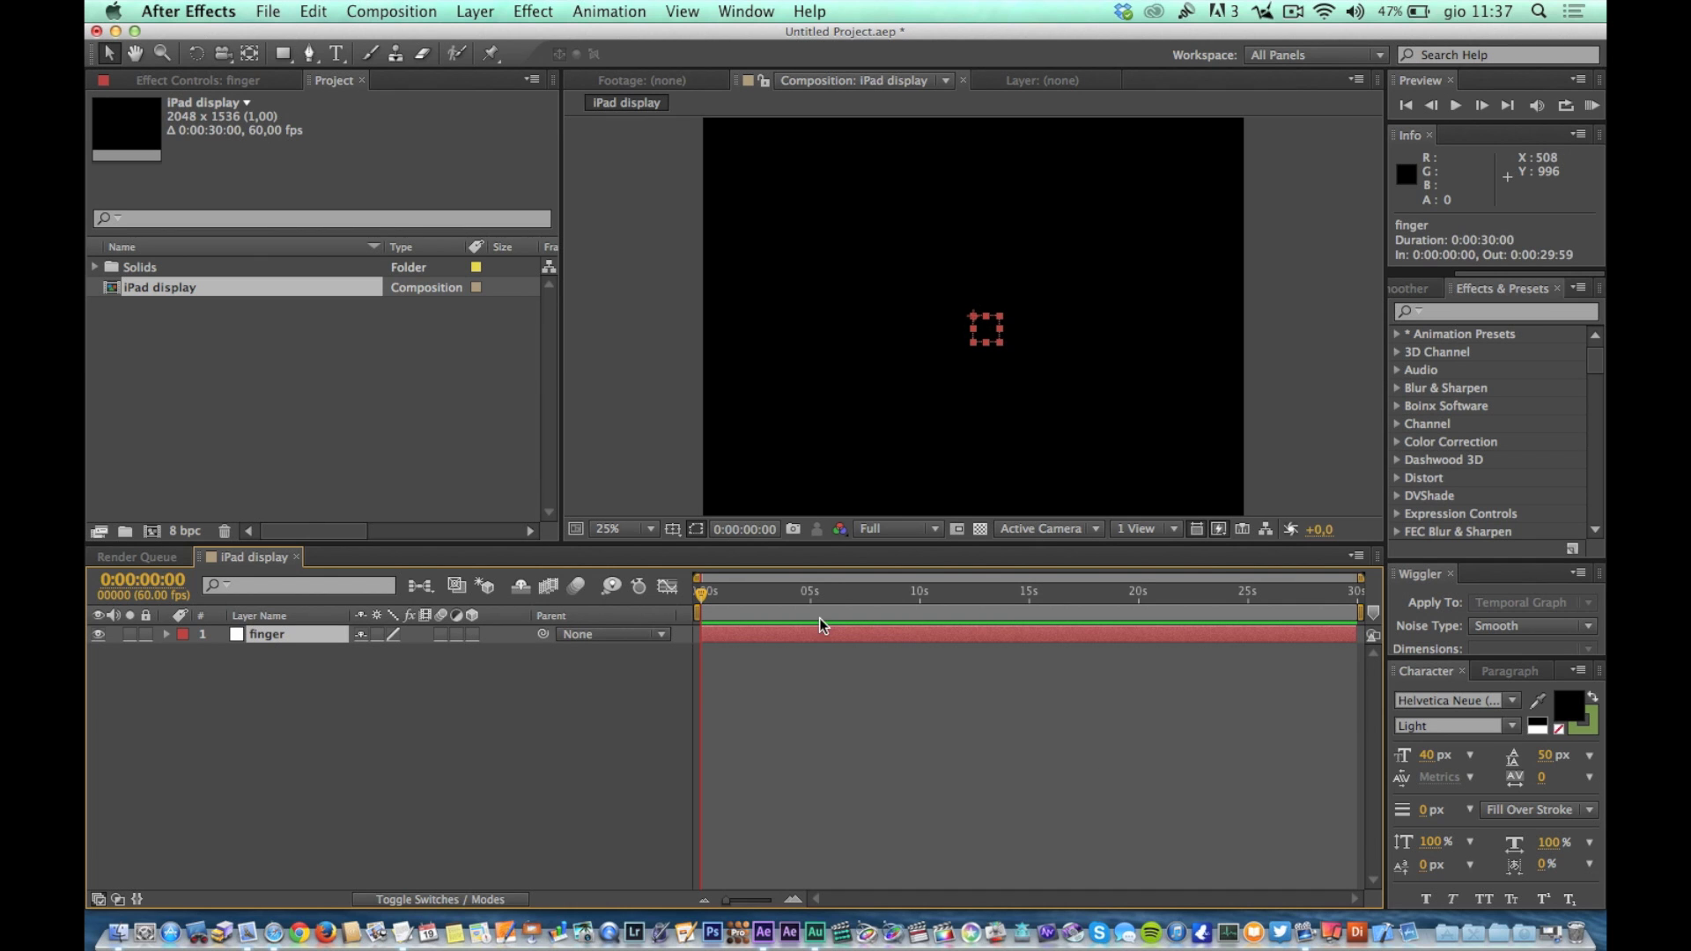
click(823, 588)
drag(822, 585, 604, 578)
click(365, 10)
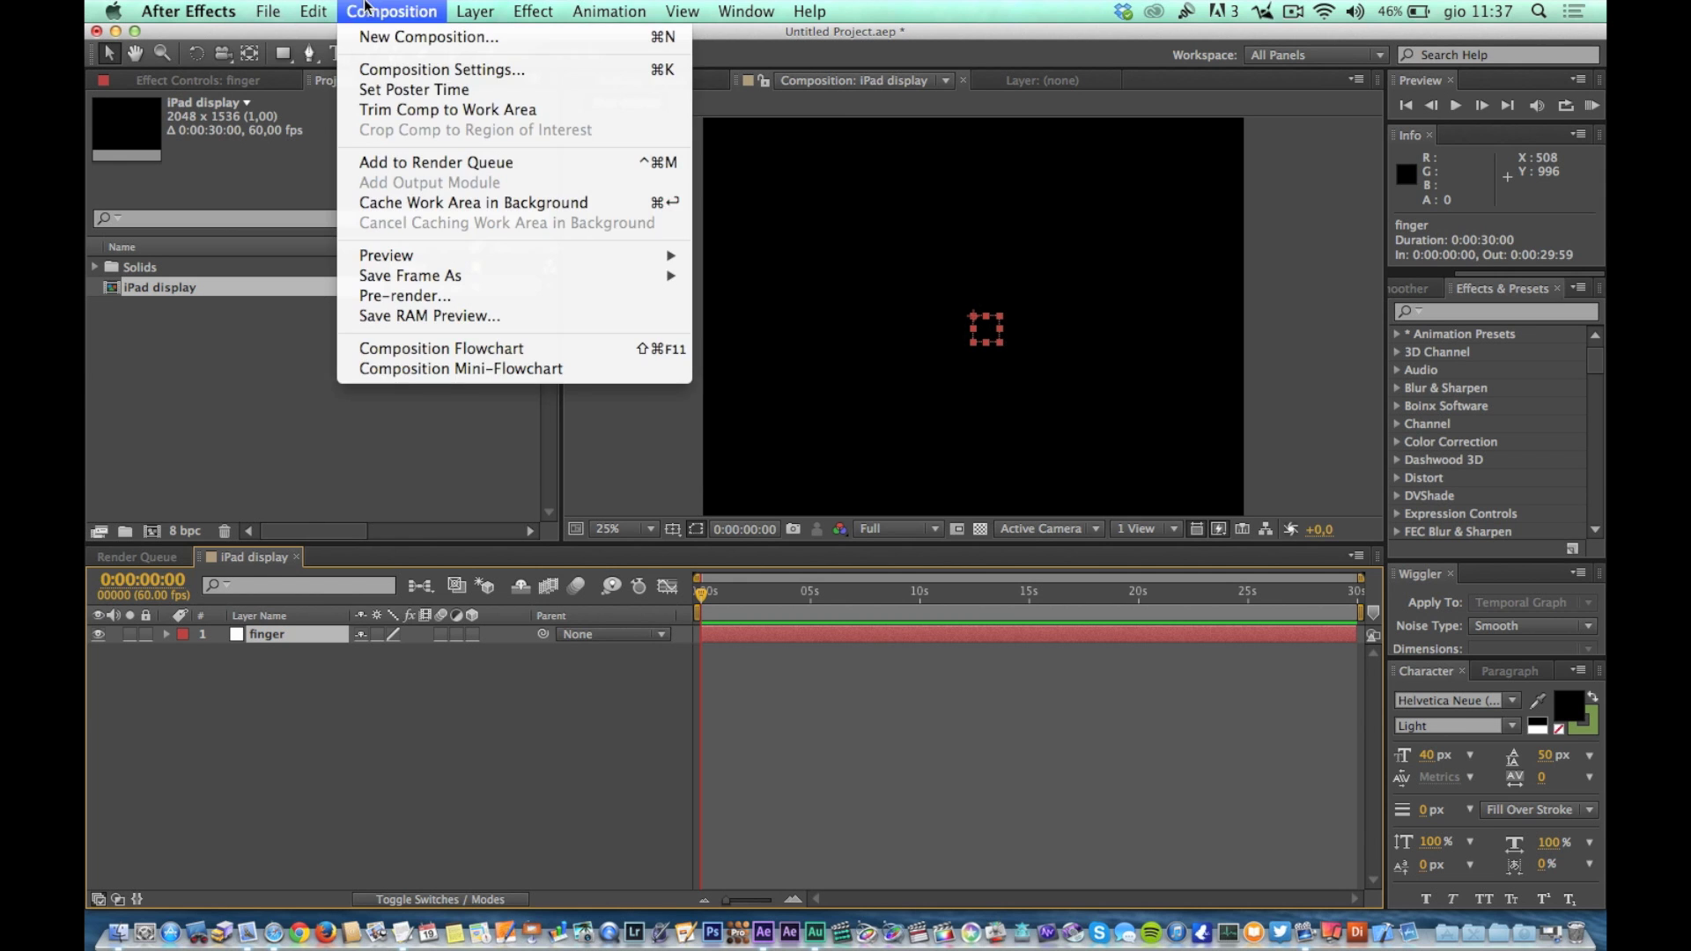
mouse_move(315, 11)
click(362, 168)
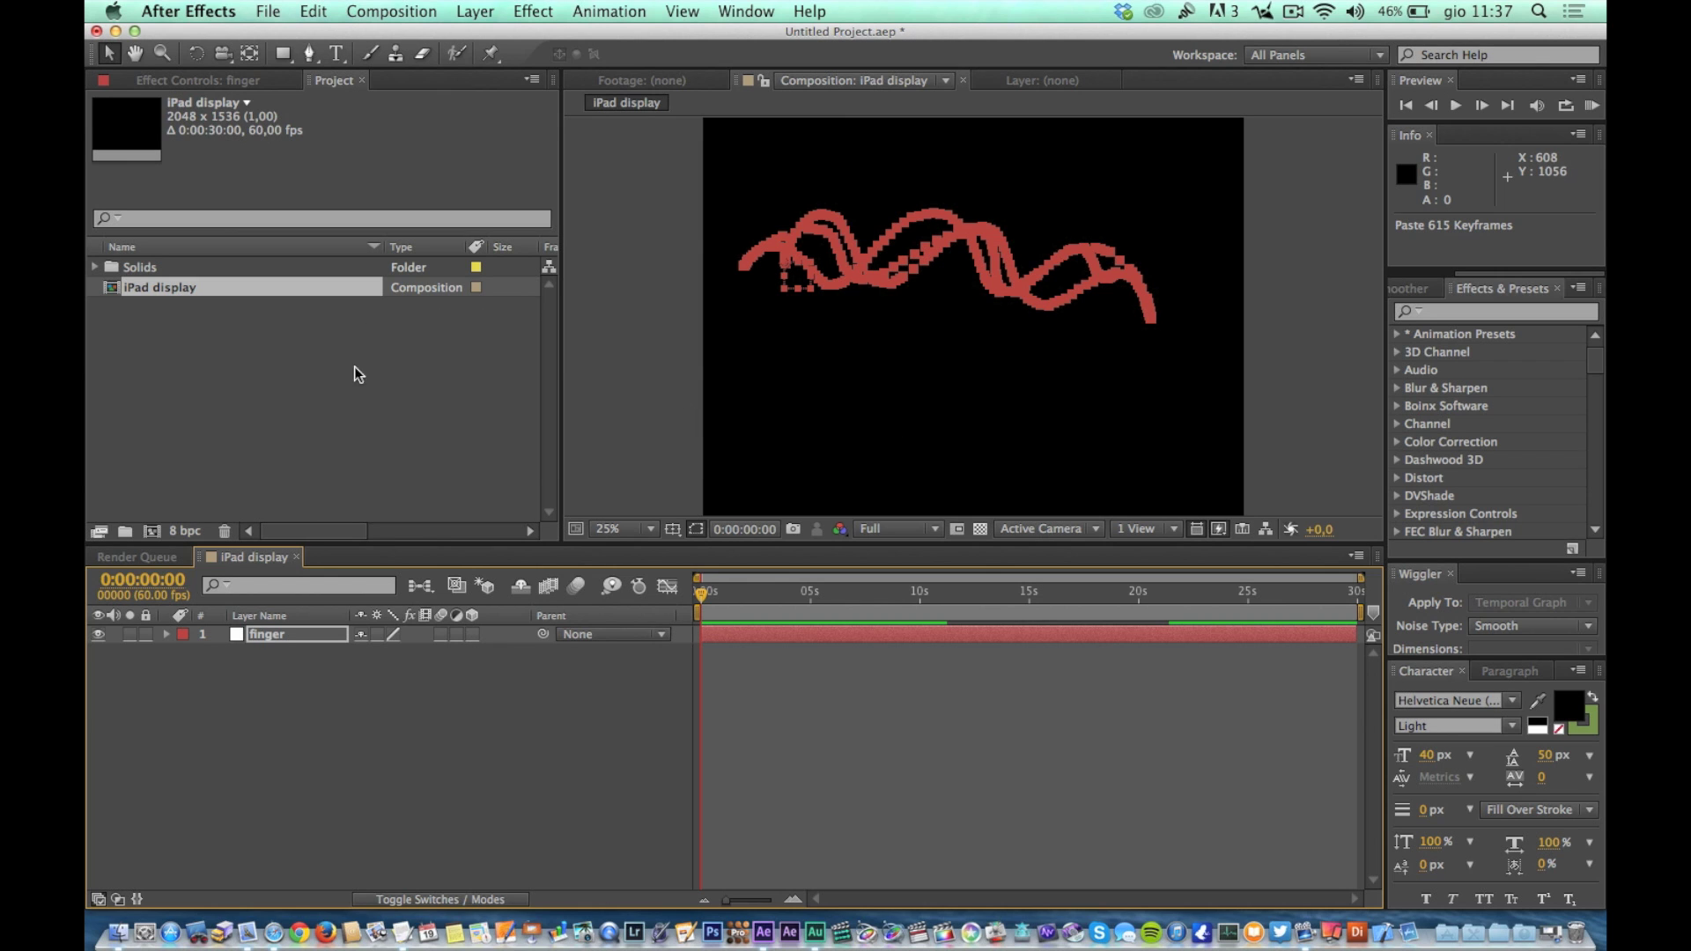
click(167, 635)
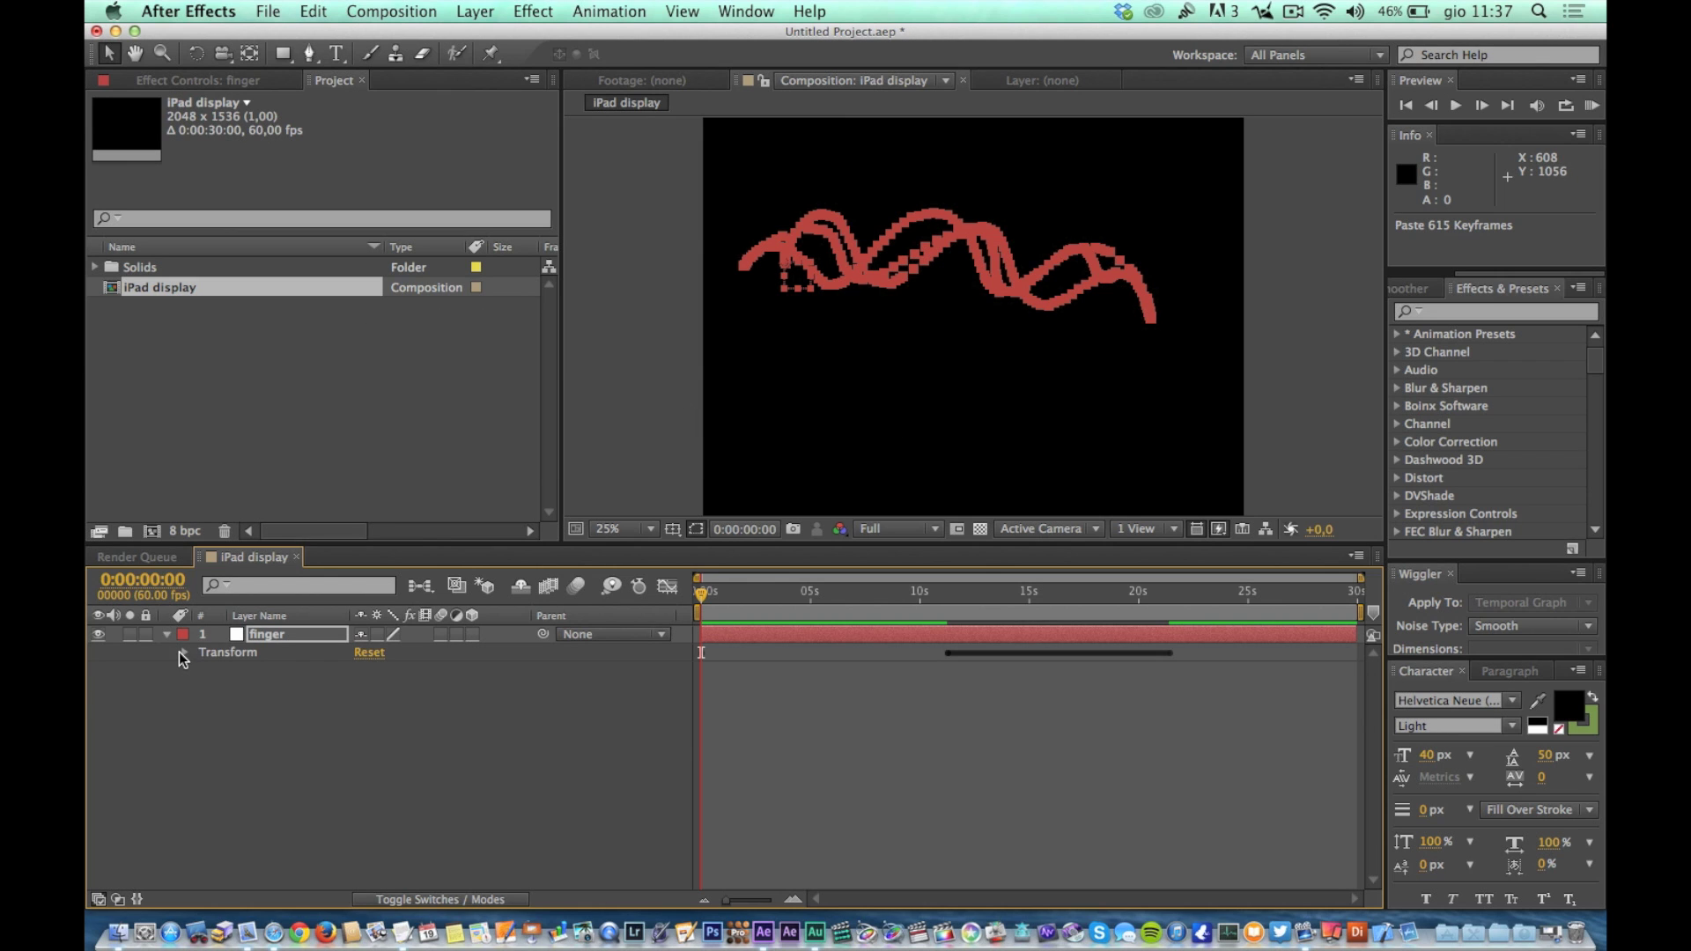
click(181, 652)
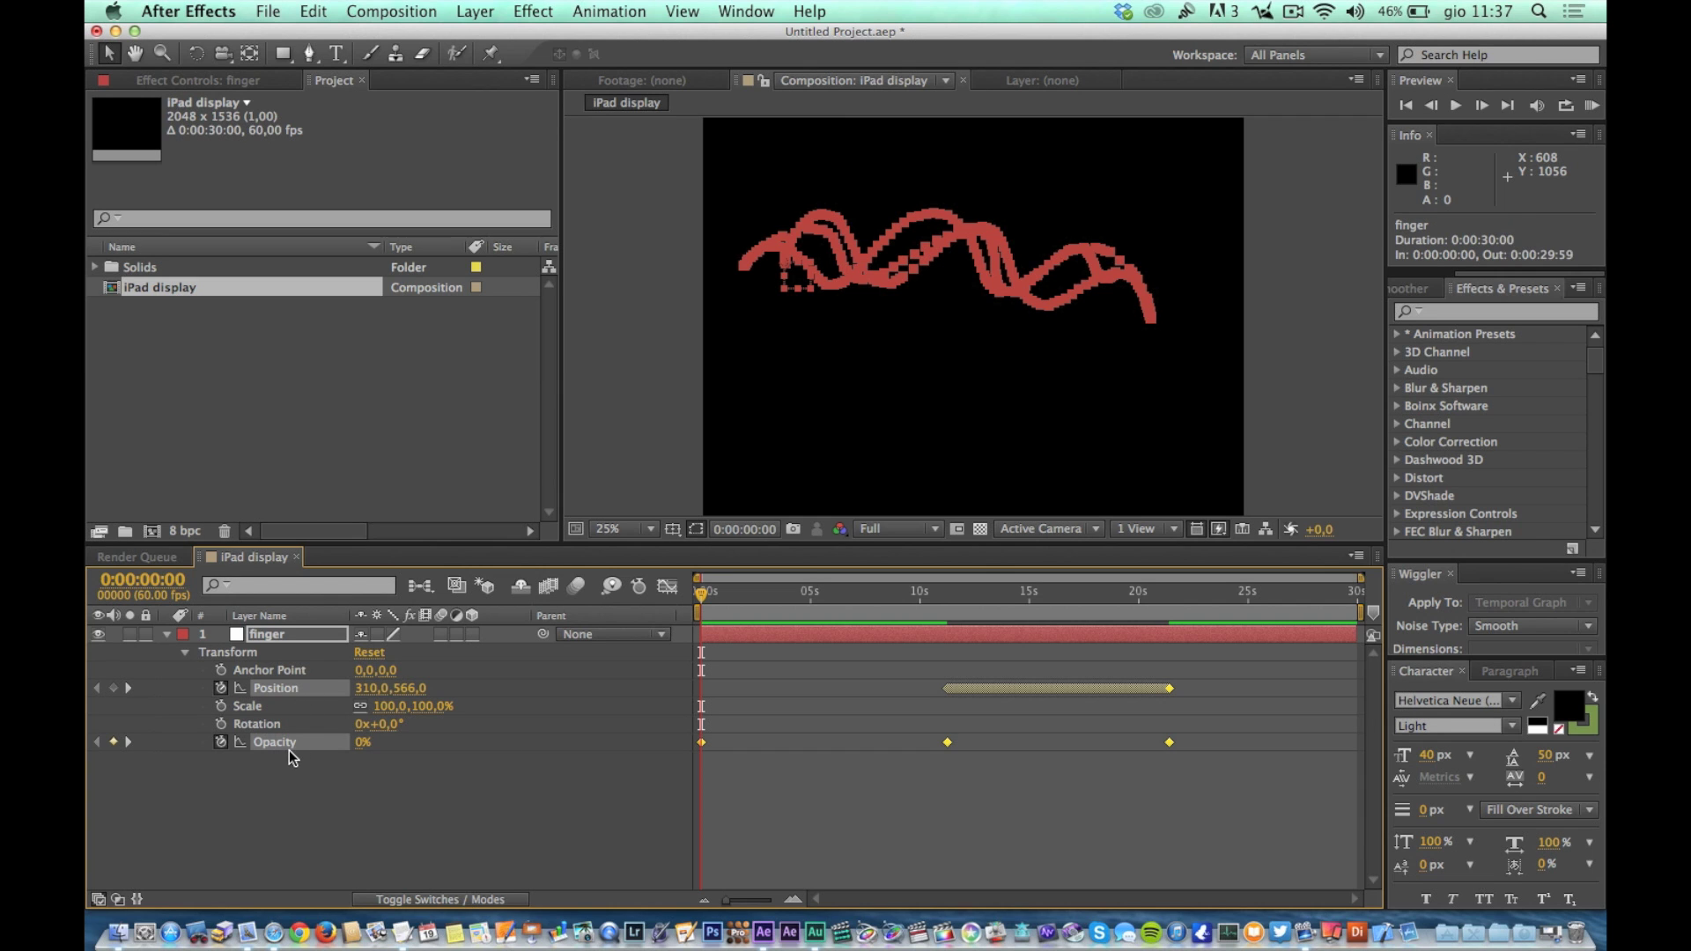
click(268, 641)
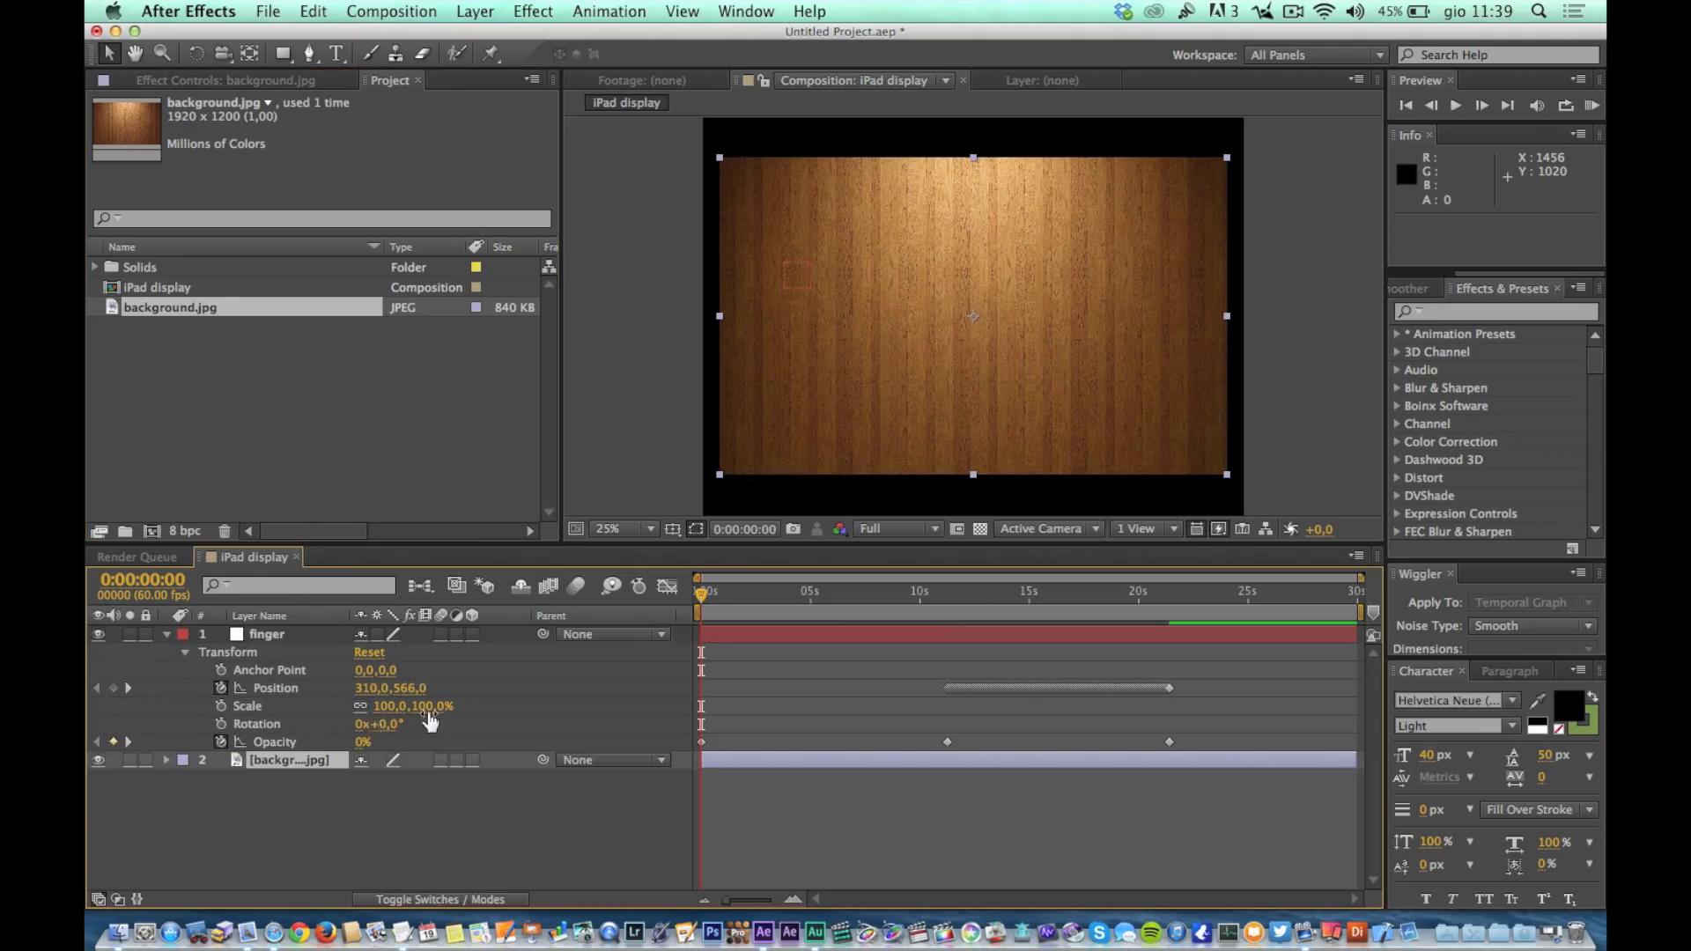
Scale the wood background to 127% and import polaroid.png into the project.
key(s)
drag(386, 778, 409, 777)
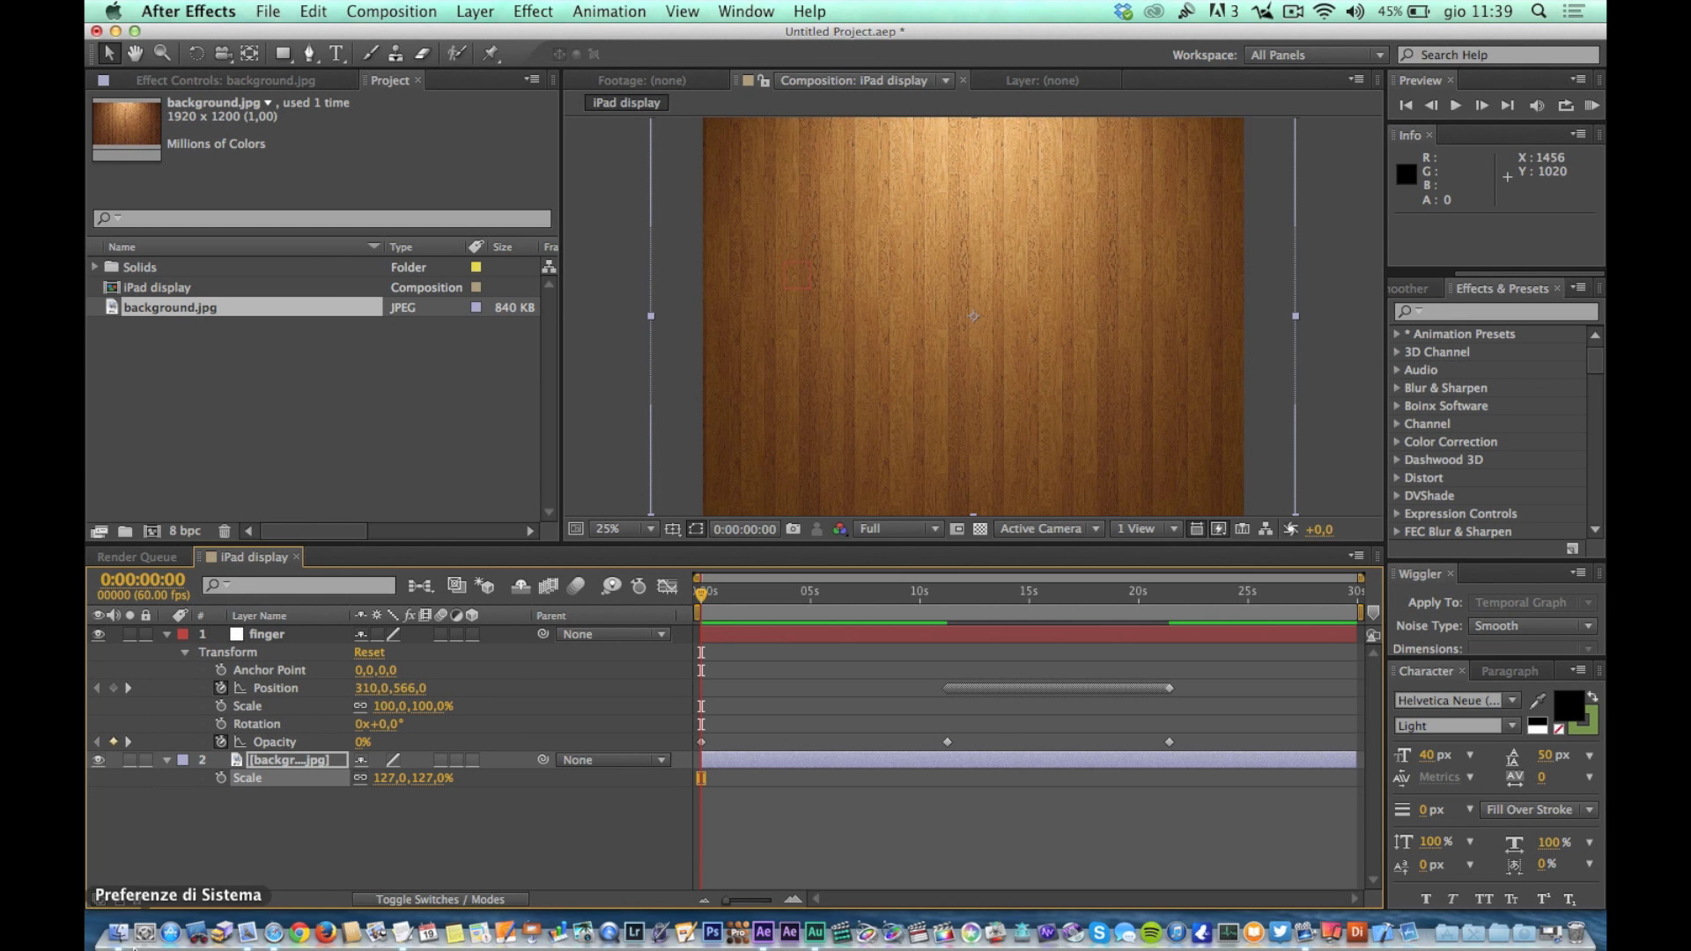
click(117, 933)
drag(1151, 419, 396, 395)
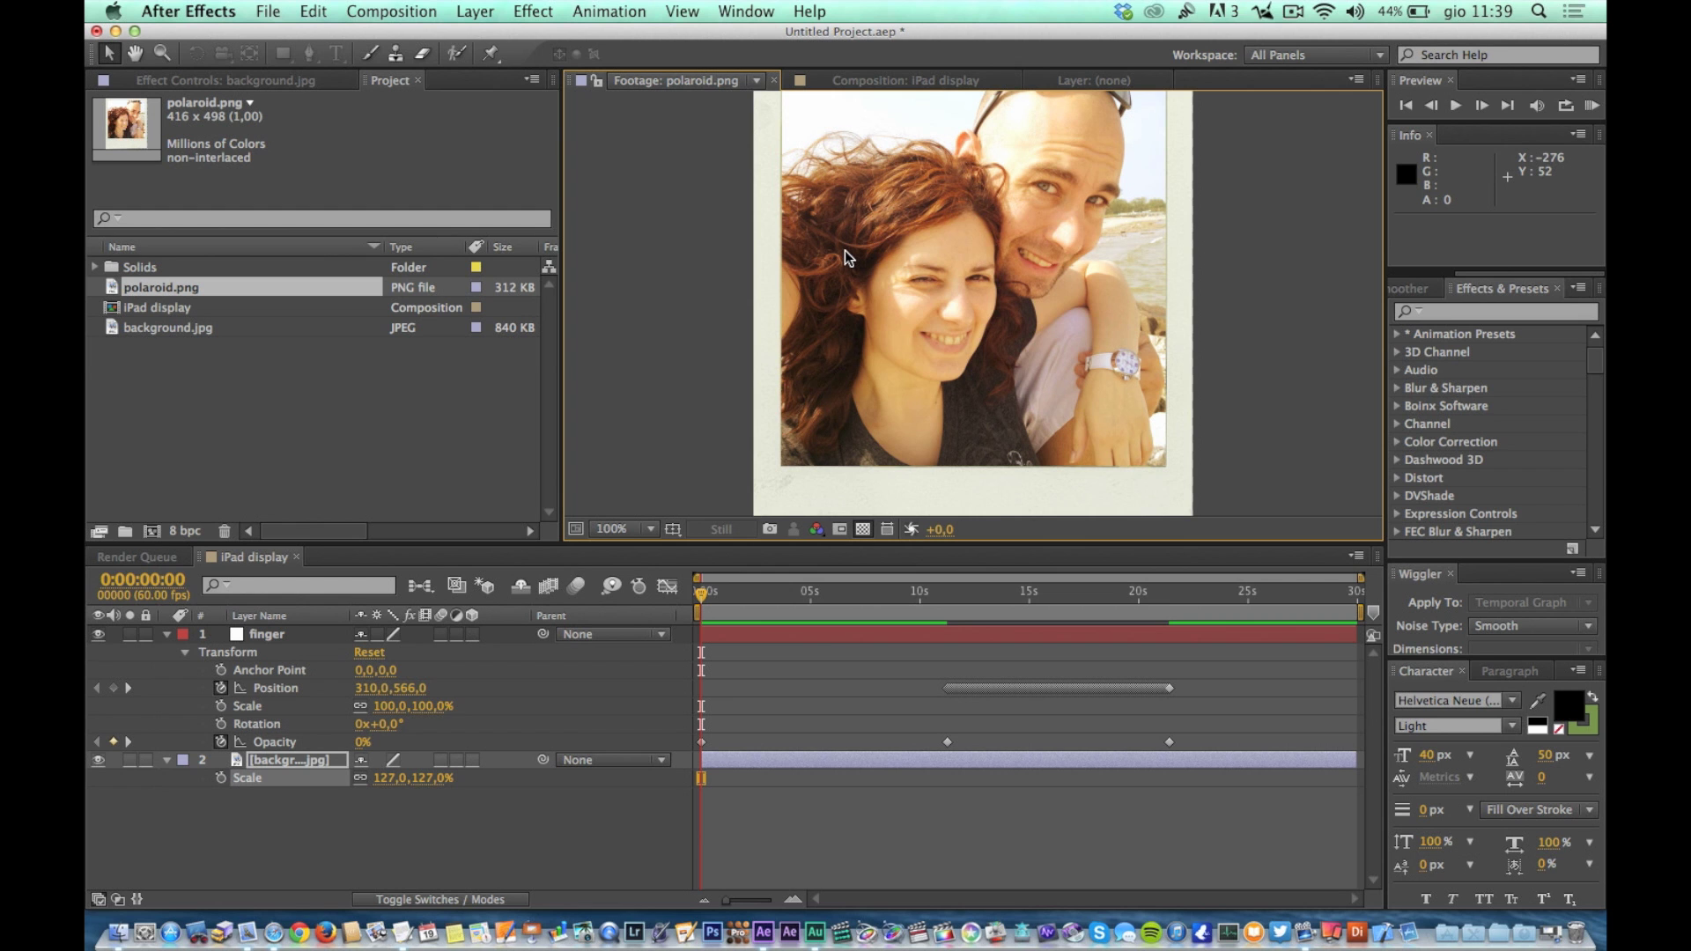
Place polaroid.png above the finger layer and enlarge it to 171%.
drag(158, 287, 179, 636)
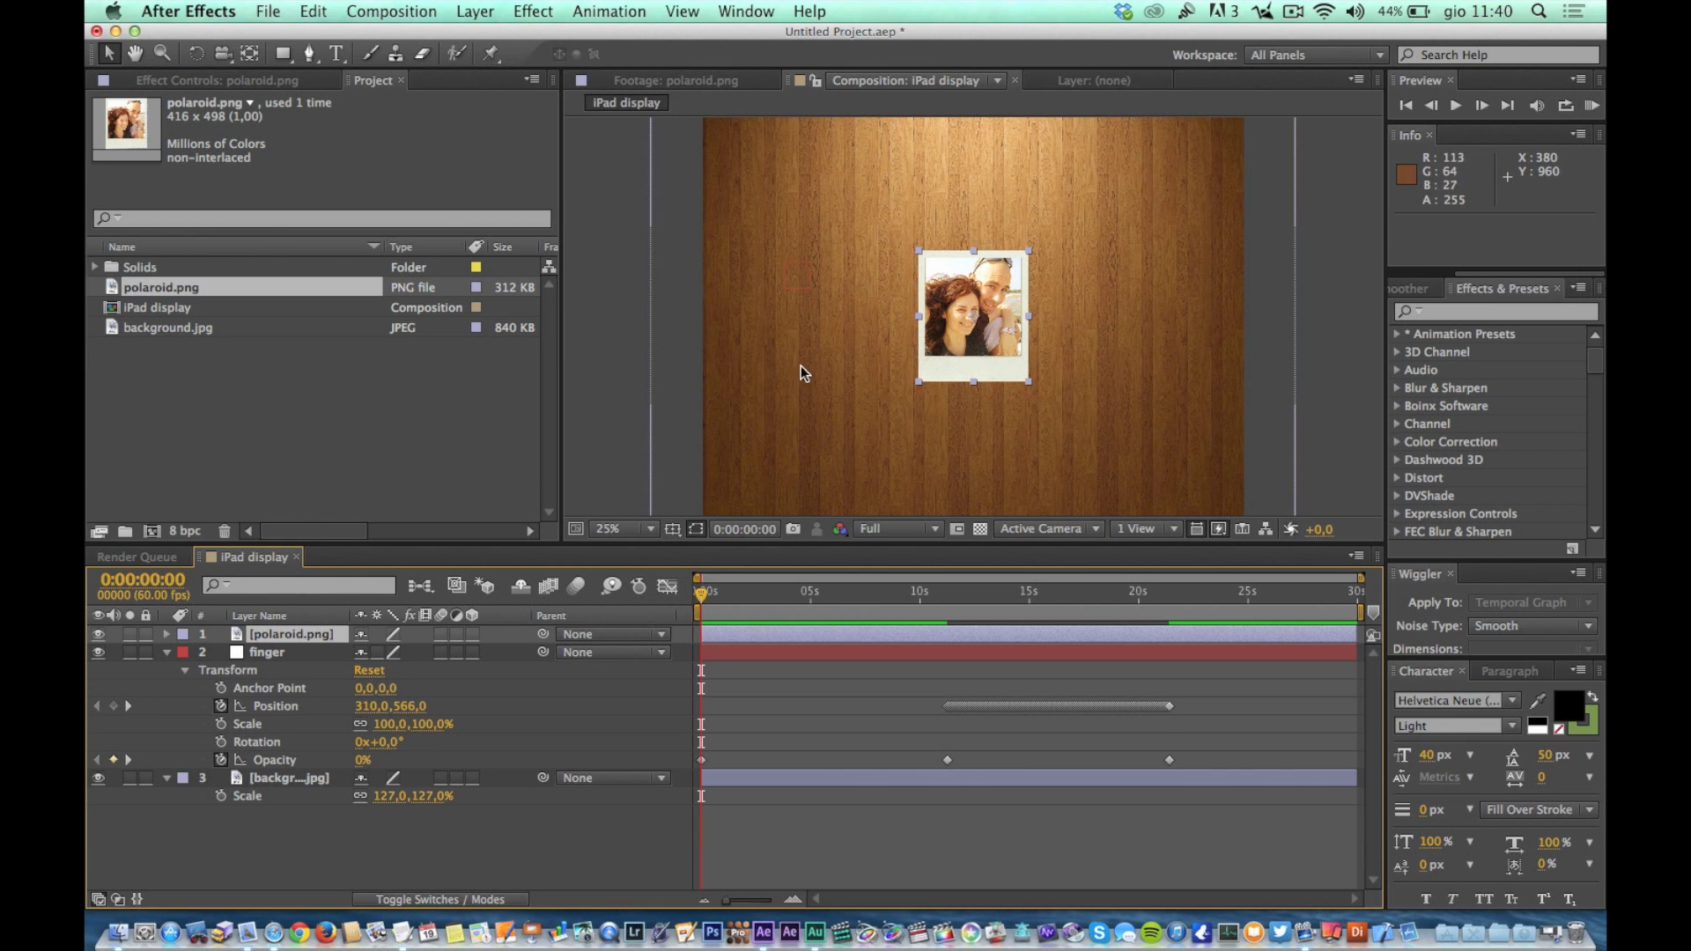
key(s)
drag(386, 659, 463, 653)
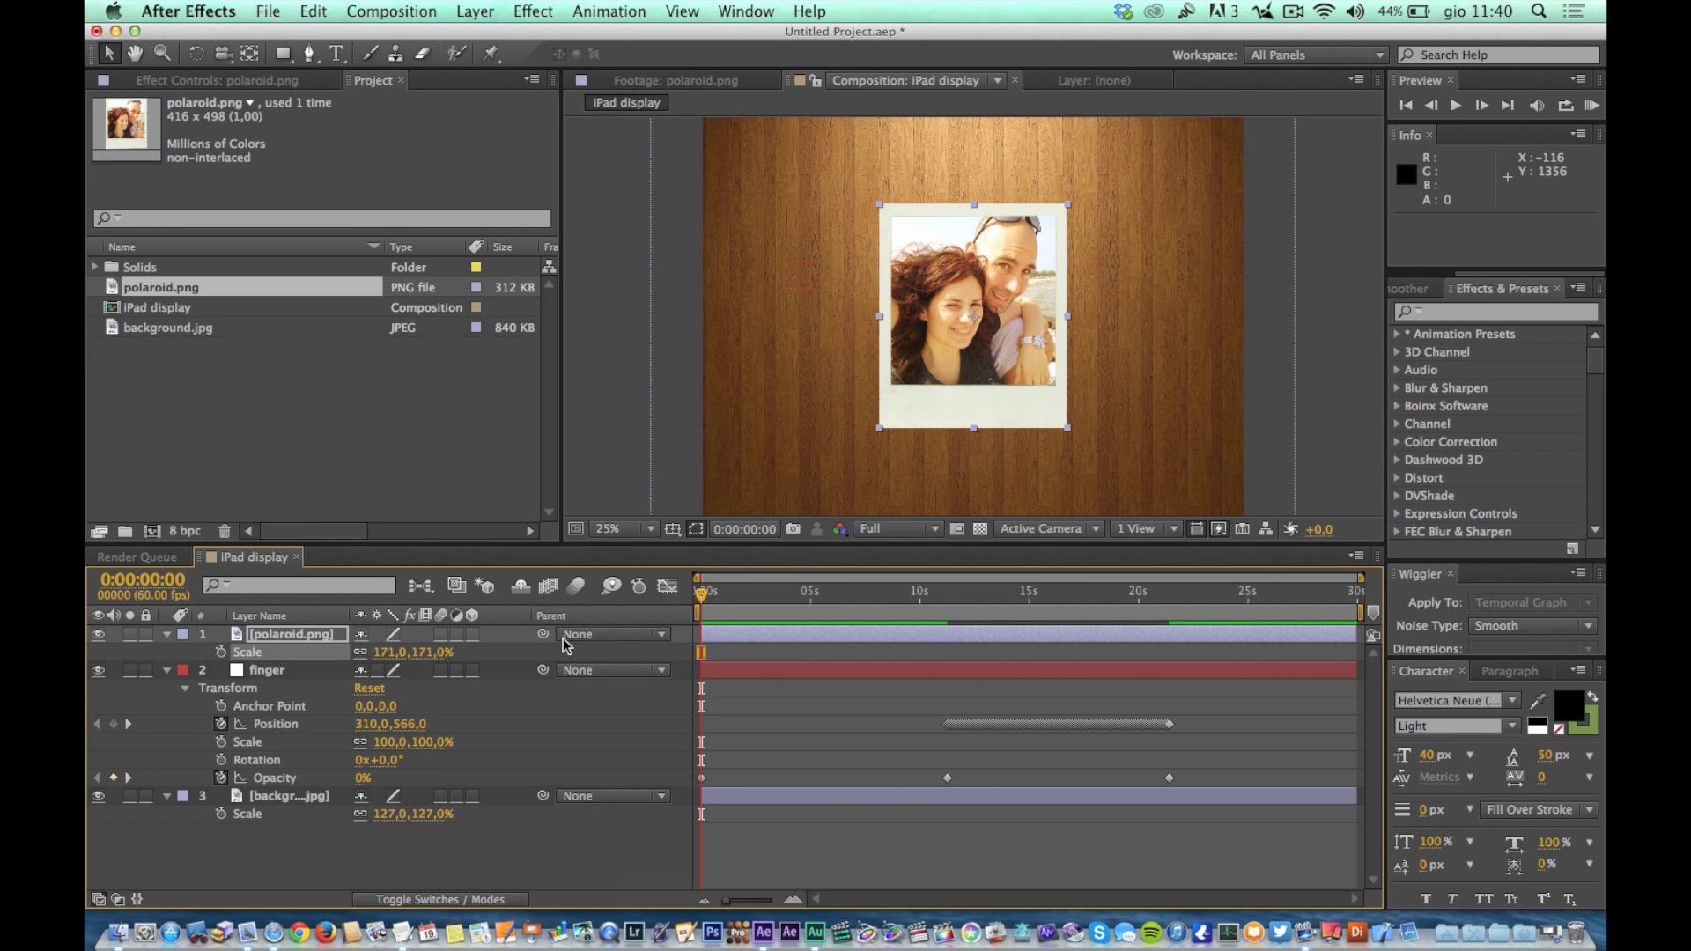
Parent the polaroid to the finger null and preview the tracked motion from about 11 seconds.
drag(543, 634, 590, 669)
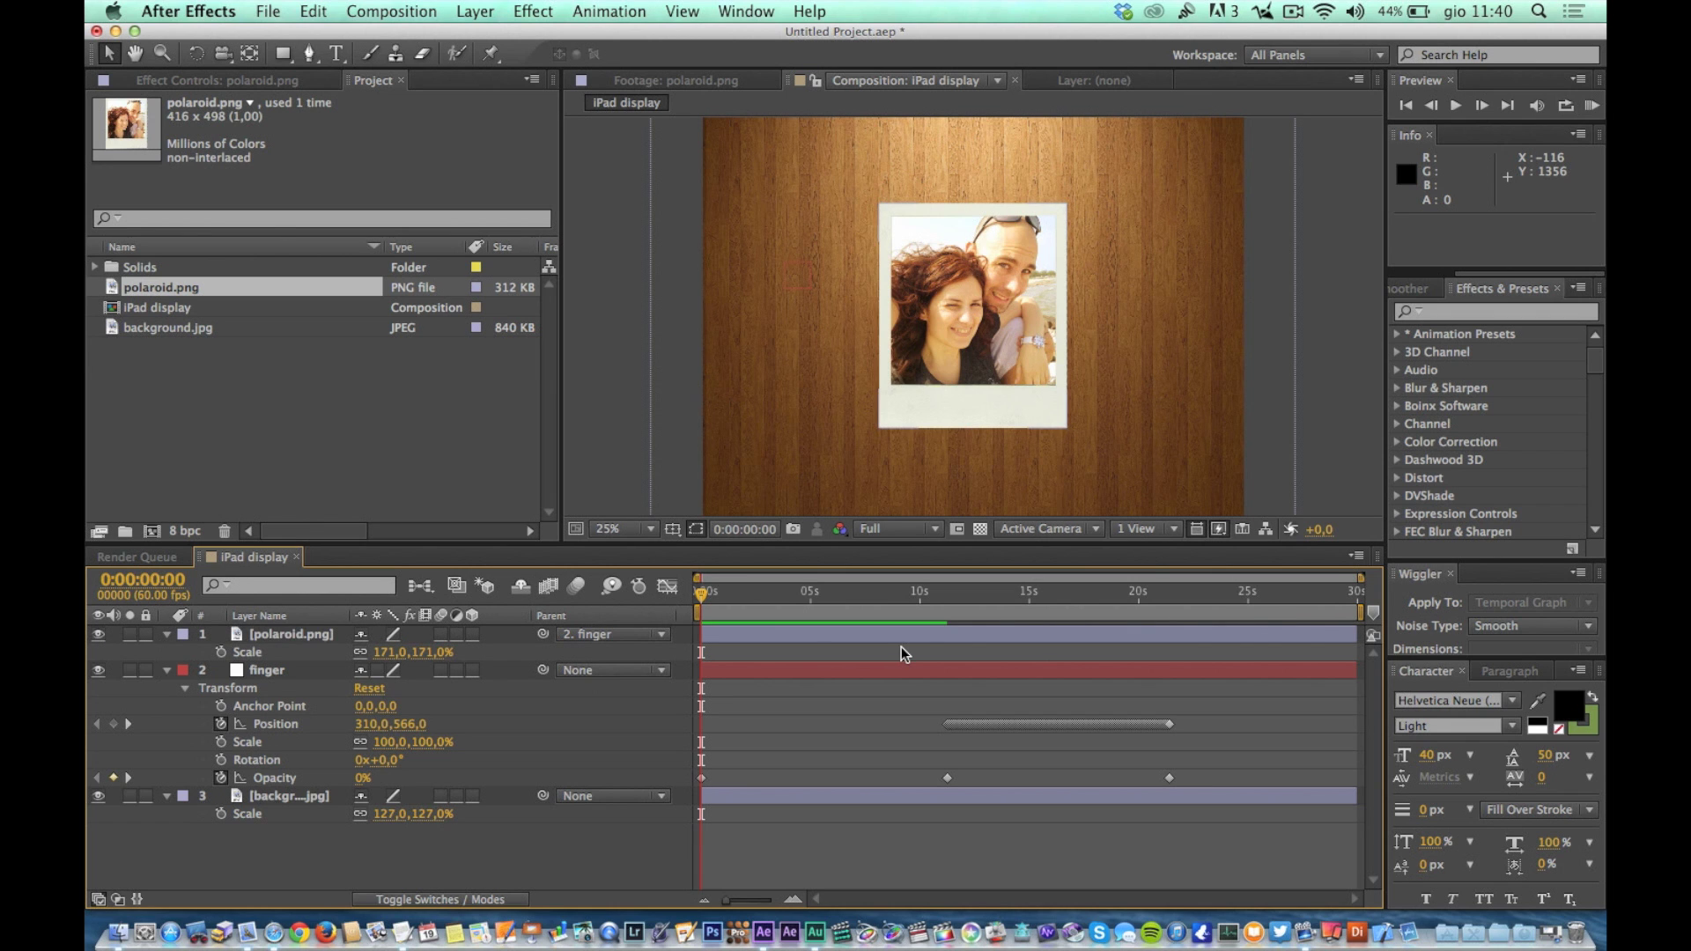
click(934, 606)
click(787, 670)
key(space)
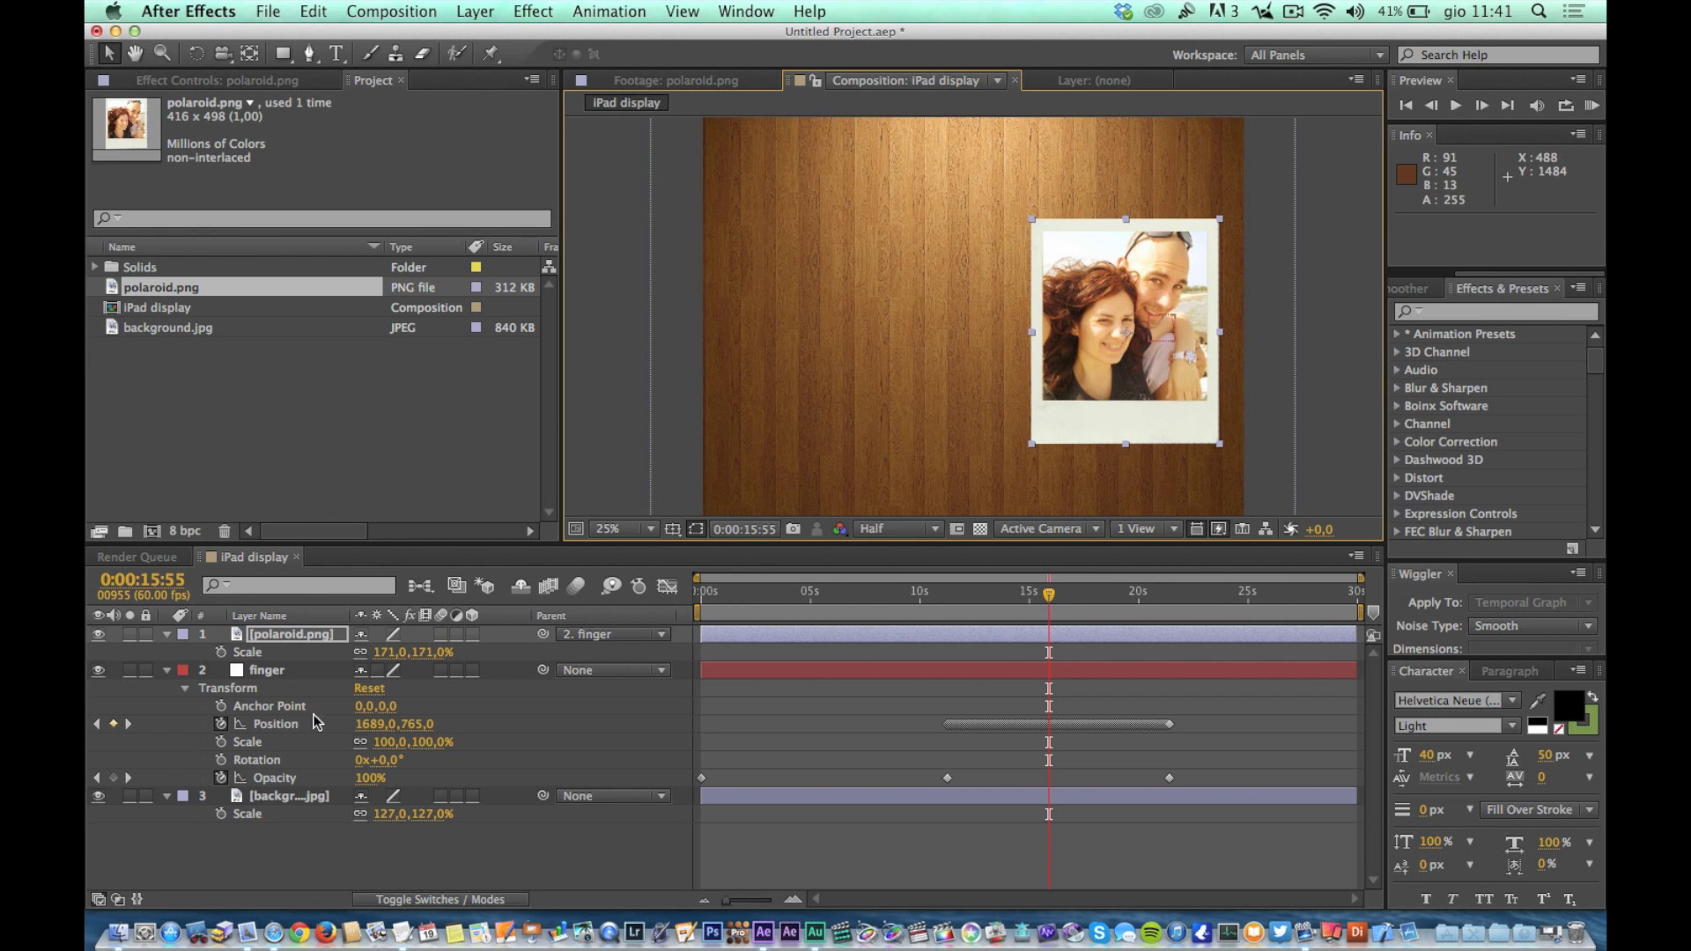
Rotate the polaroid about 22° clockwise, scale it to 184%, and nudge it slightly down.
click(288, 652)
key(r)
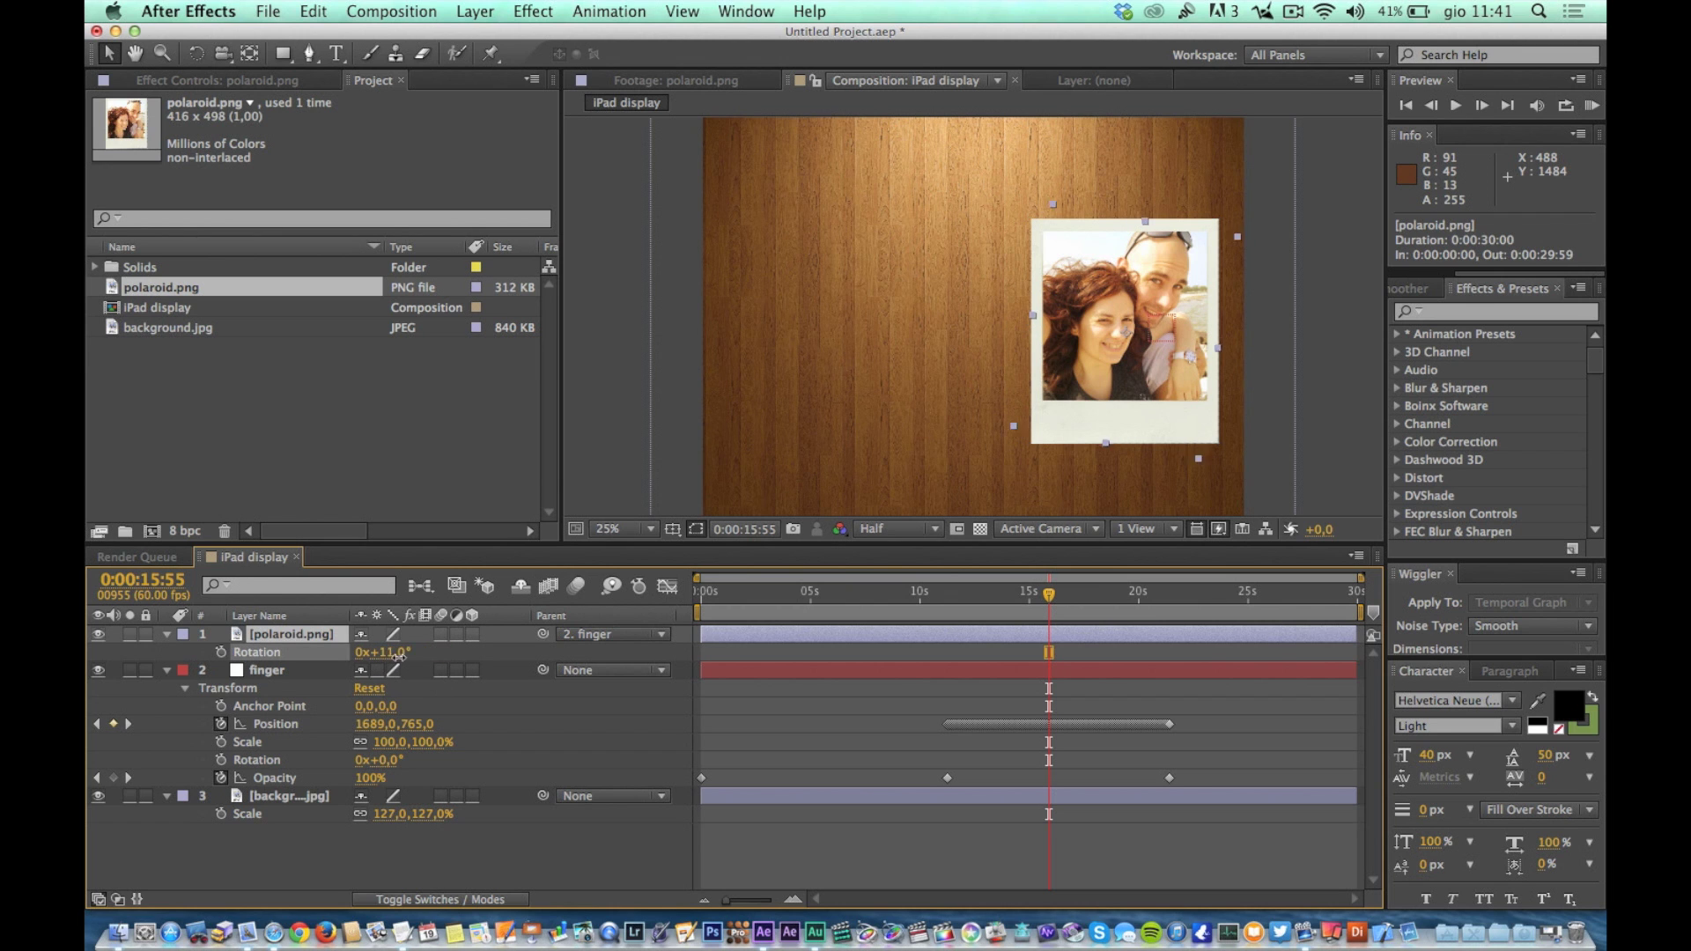
drag(387, 652, 436, 652)
key(s)
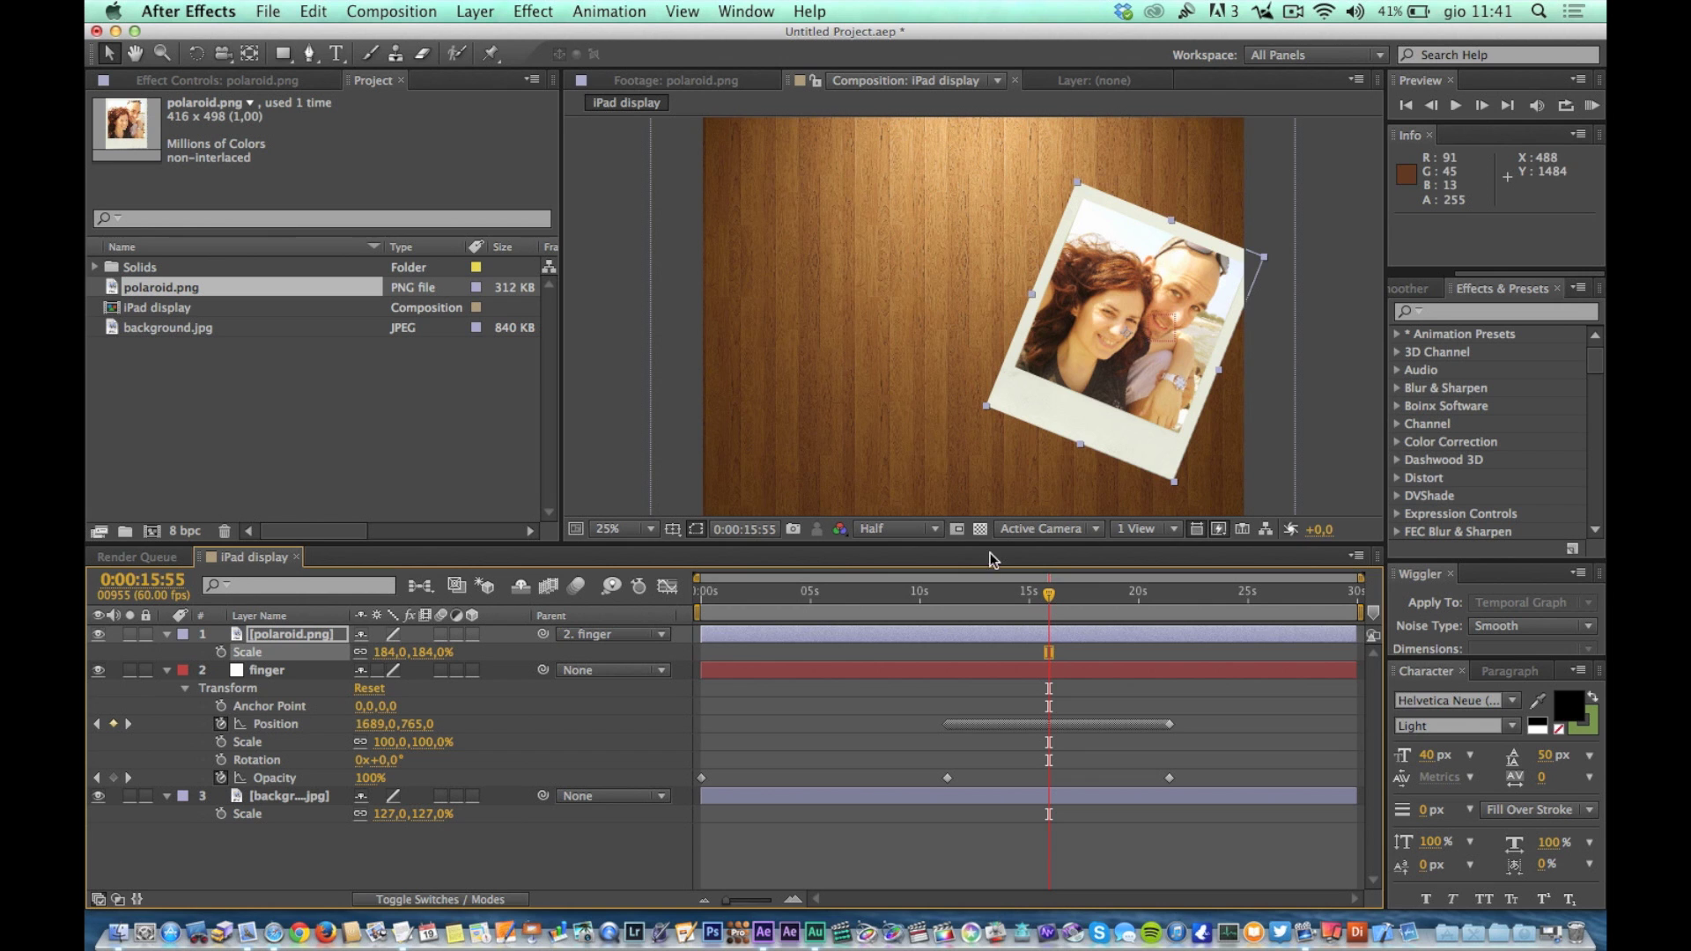
drag(1124, 367, 1125, 377)
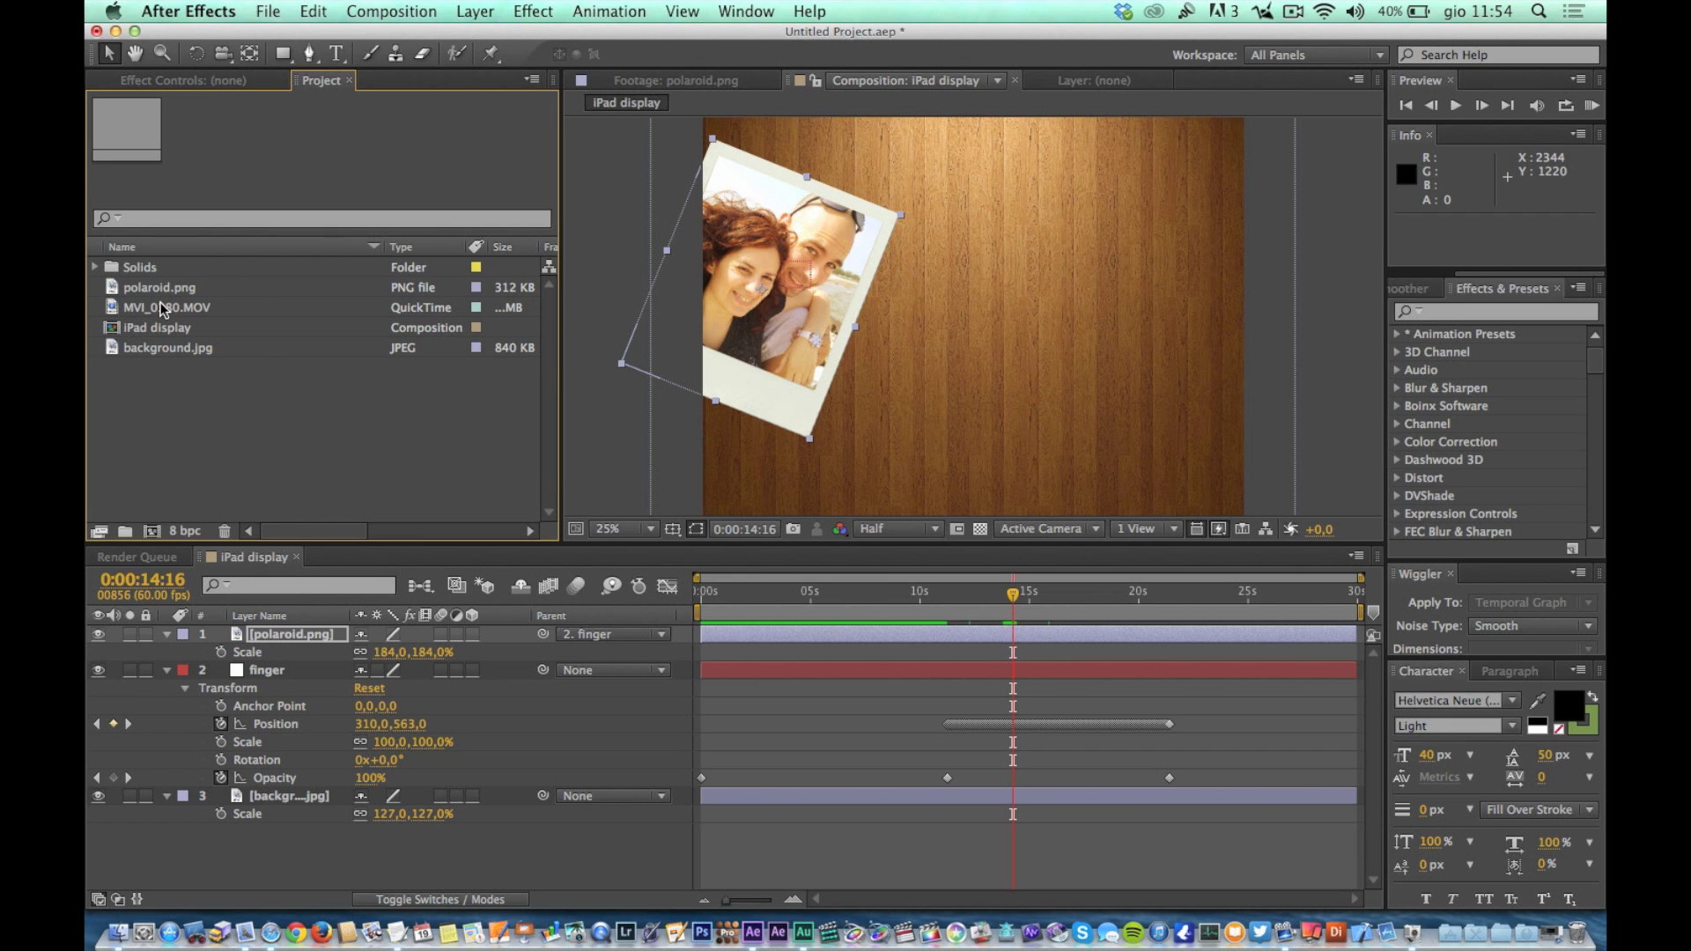
Make a new composition from MVI_0380.MOV using the Project panel's new-composition icon.
drag(161, 303, 155, 530)
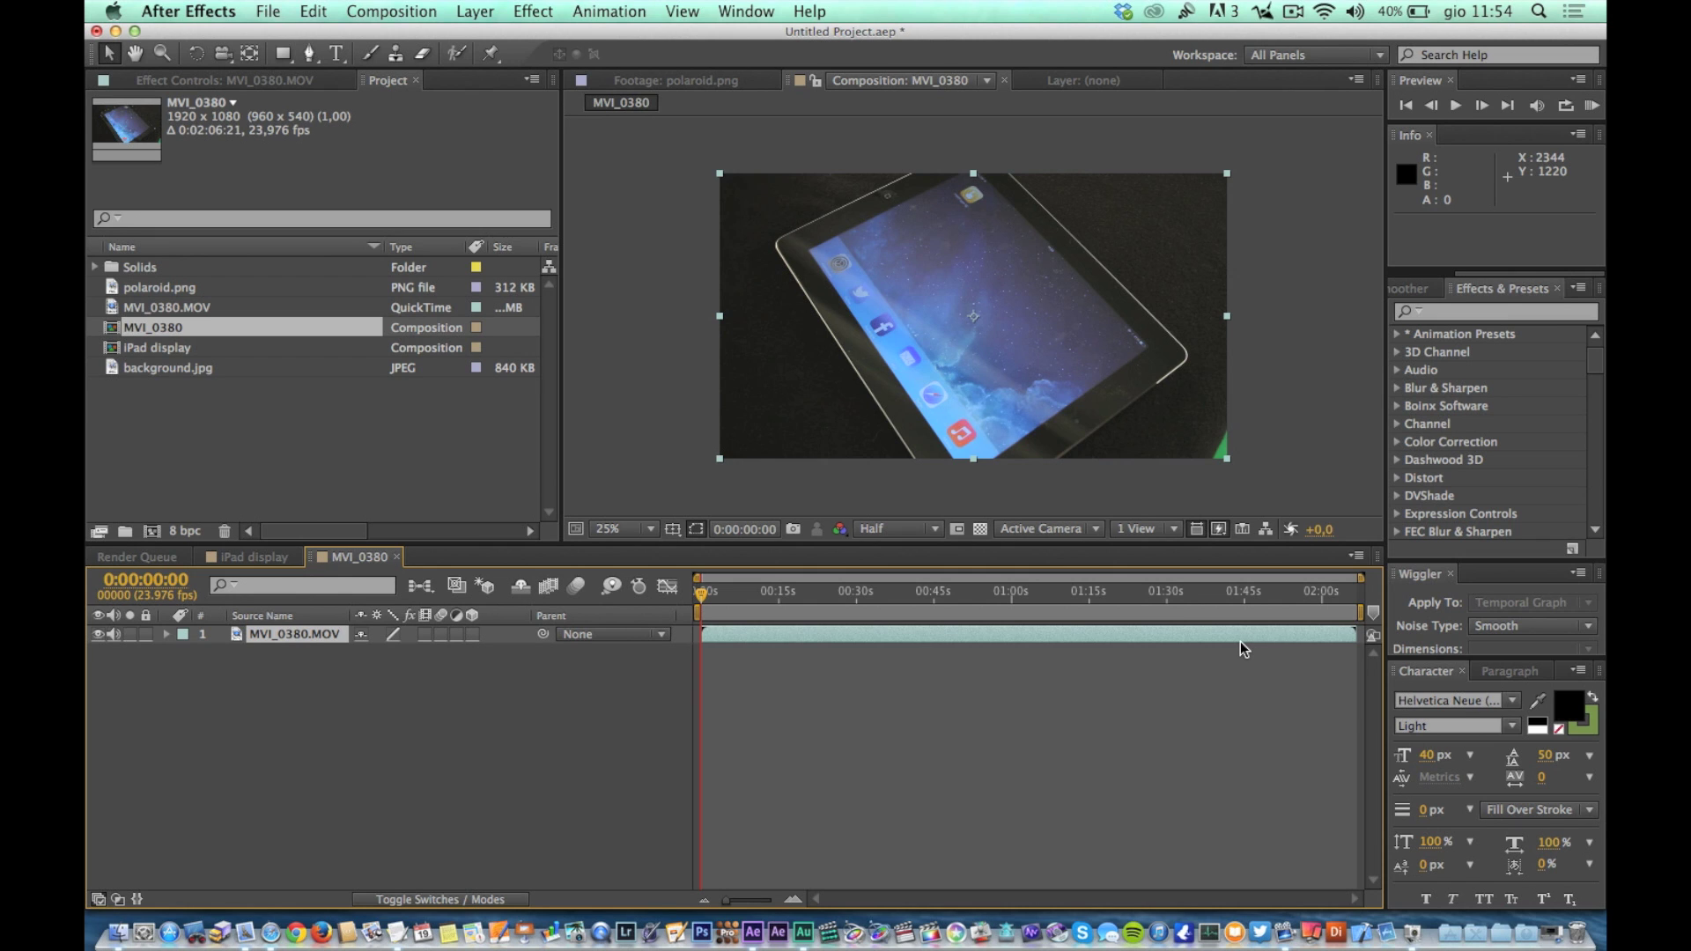
Preview MVI_0380 to the blank iPad screen at 0:01:33:18 and add a composition marker there.
click(1159, 599)
key(space)
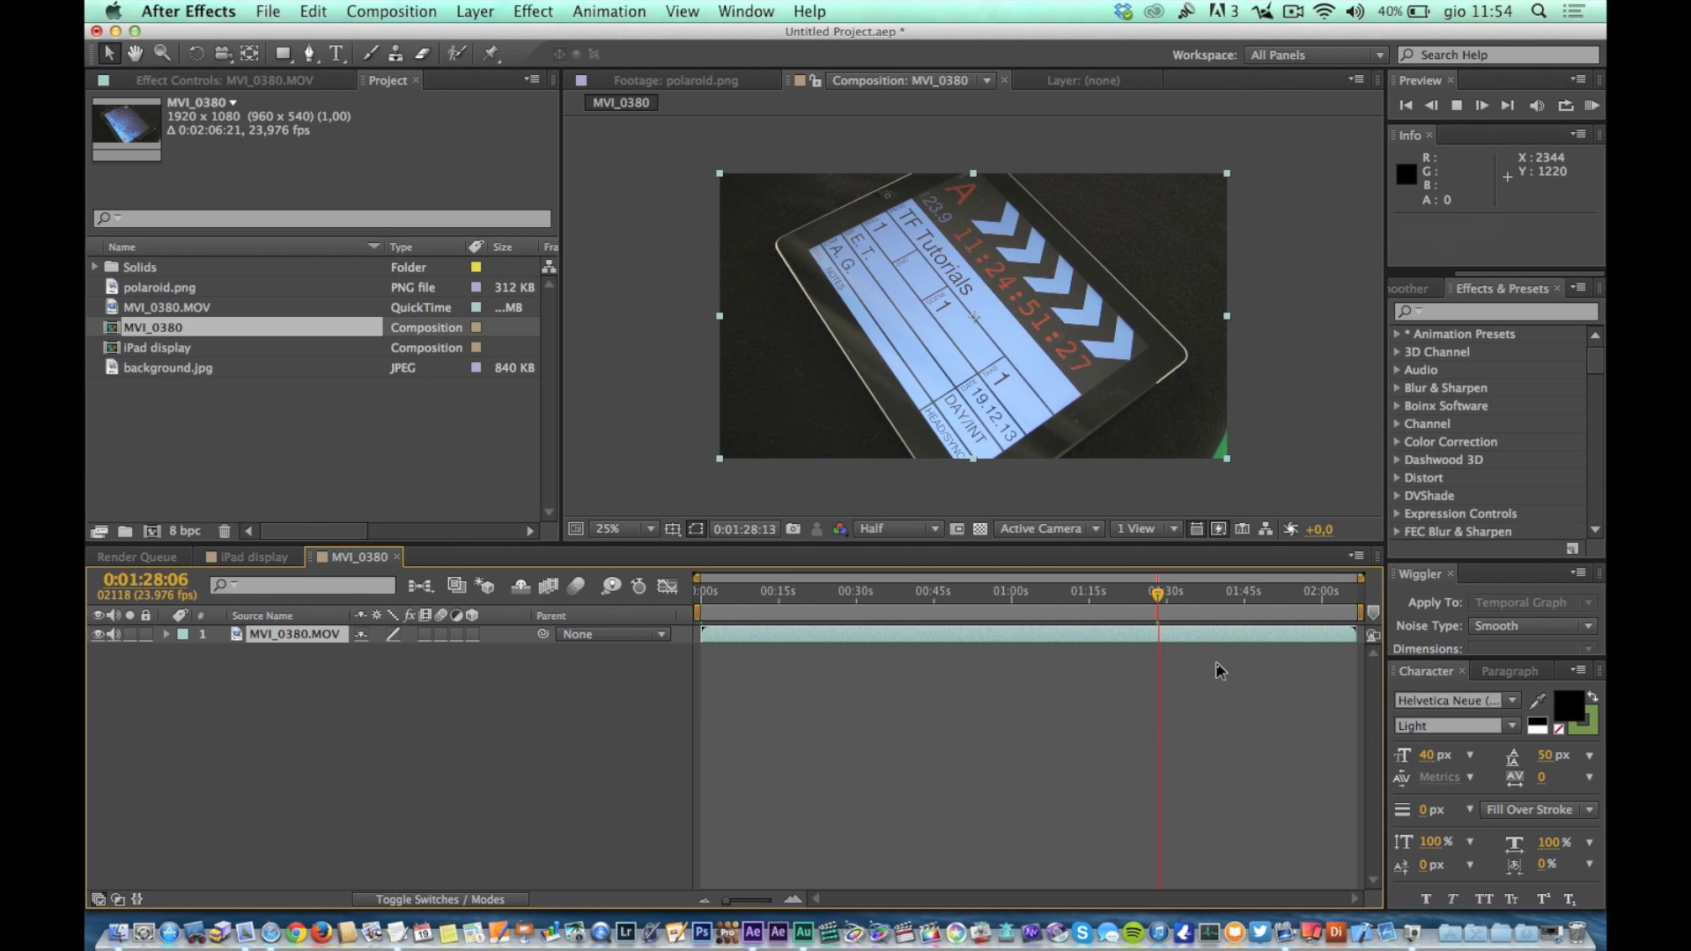
key(space)
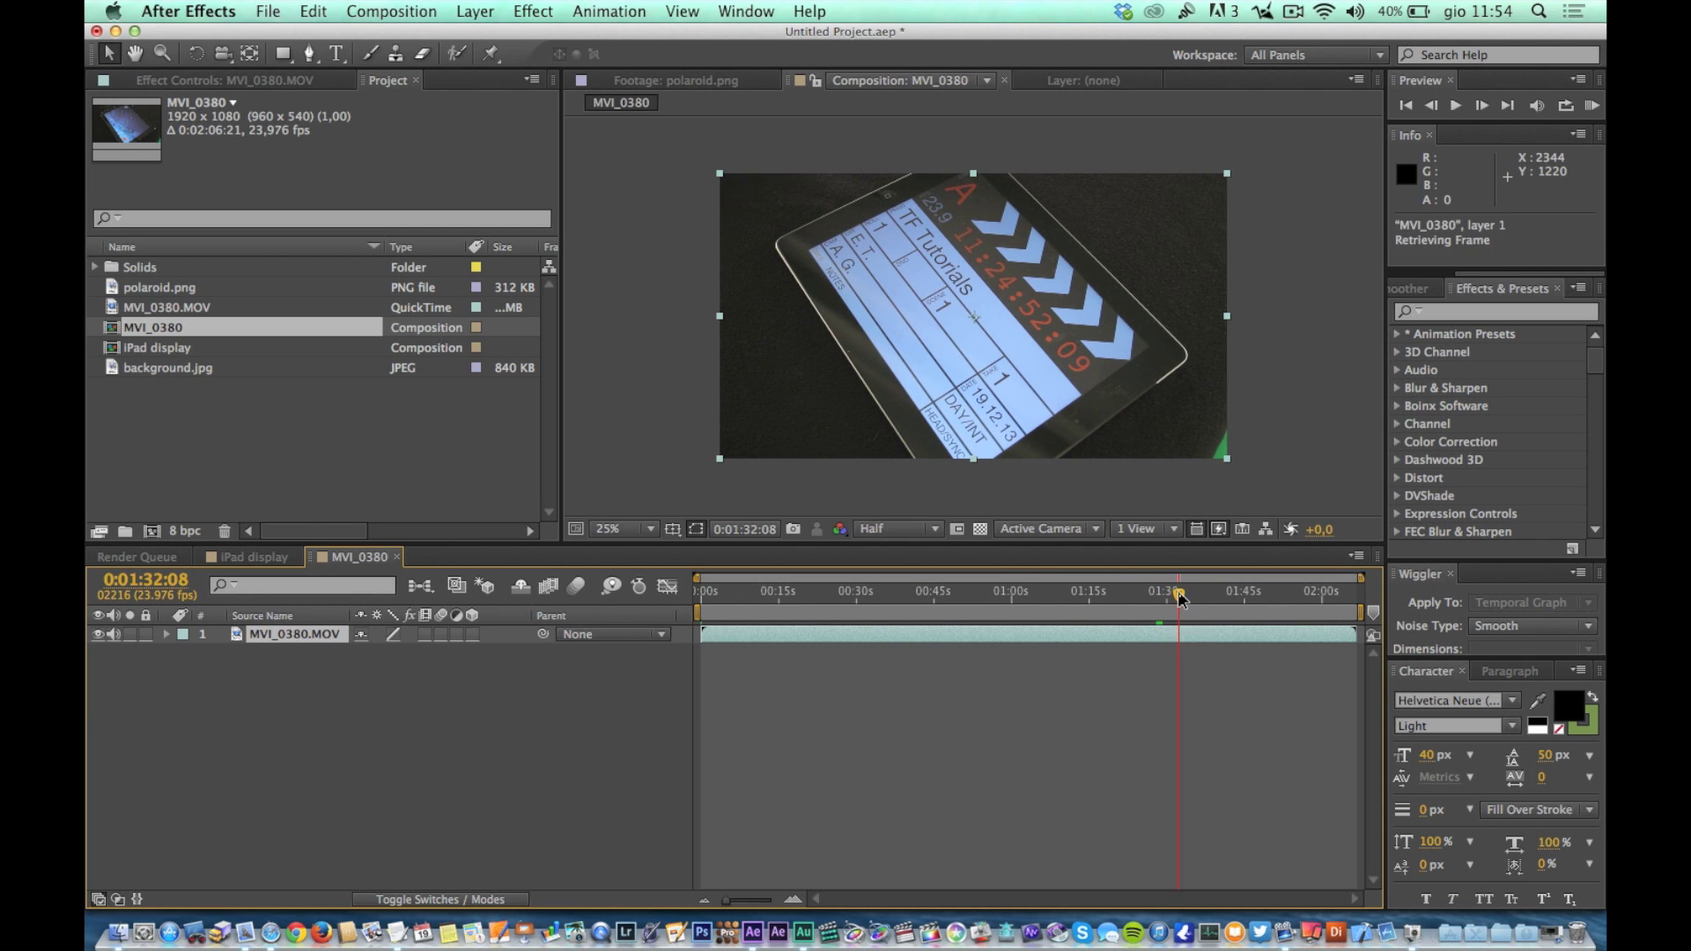
click(1181, 597)
key(space)
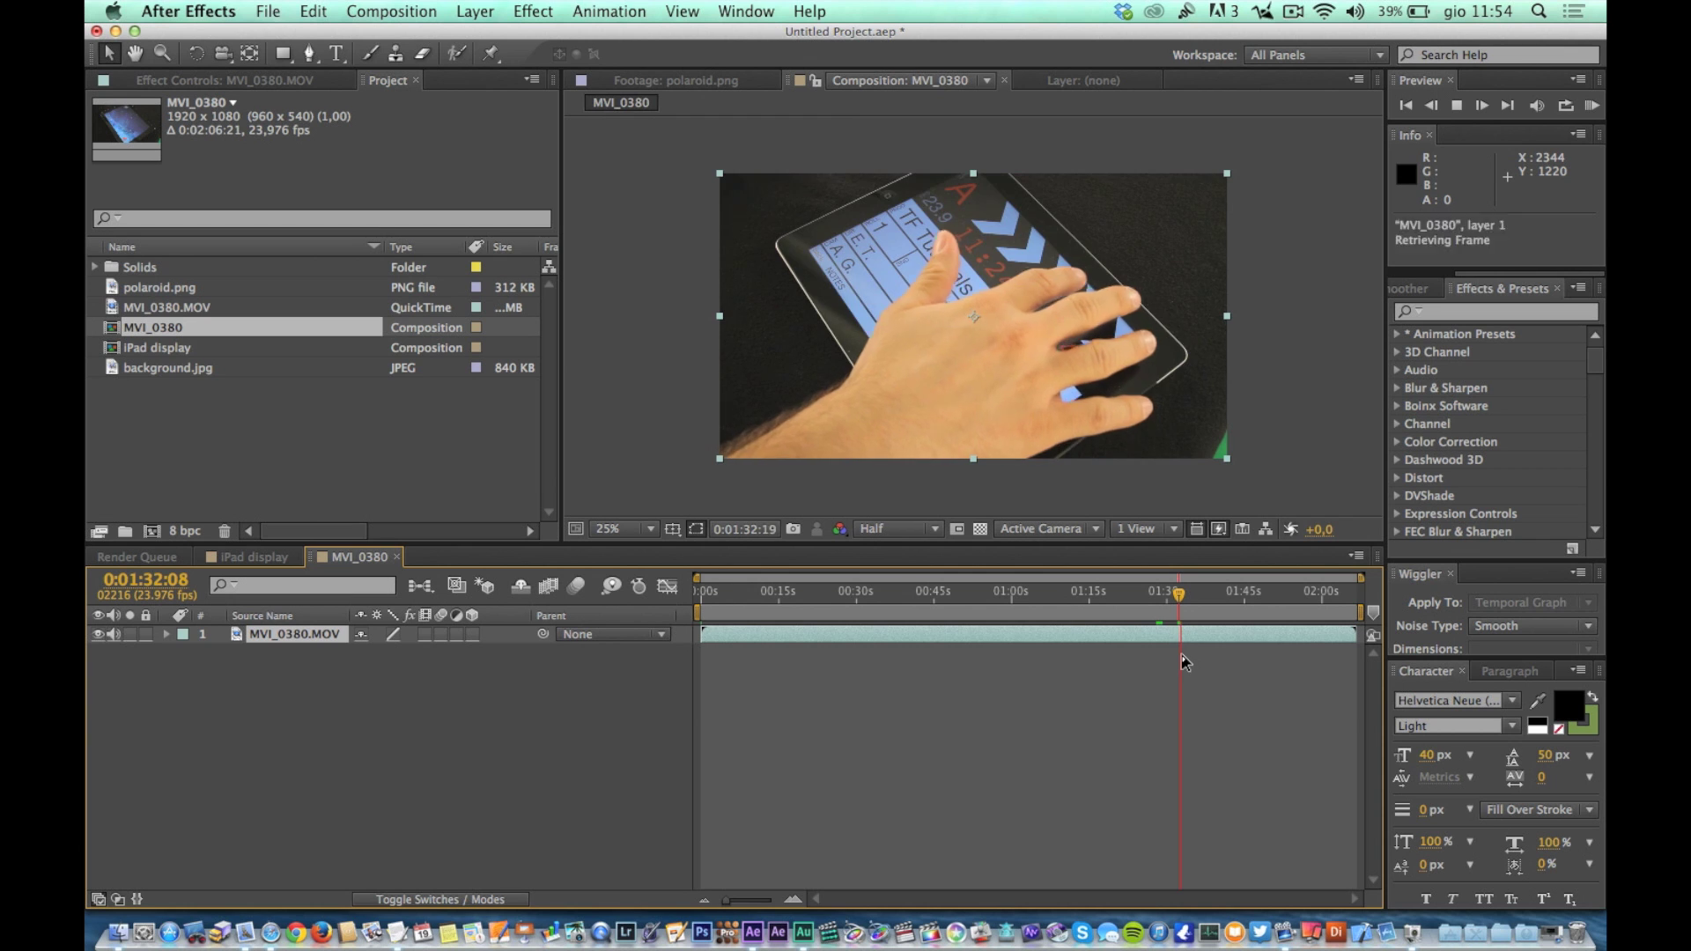
key(space)
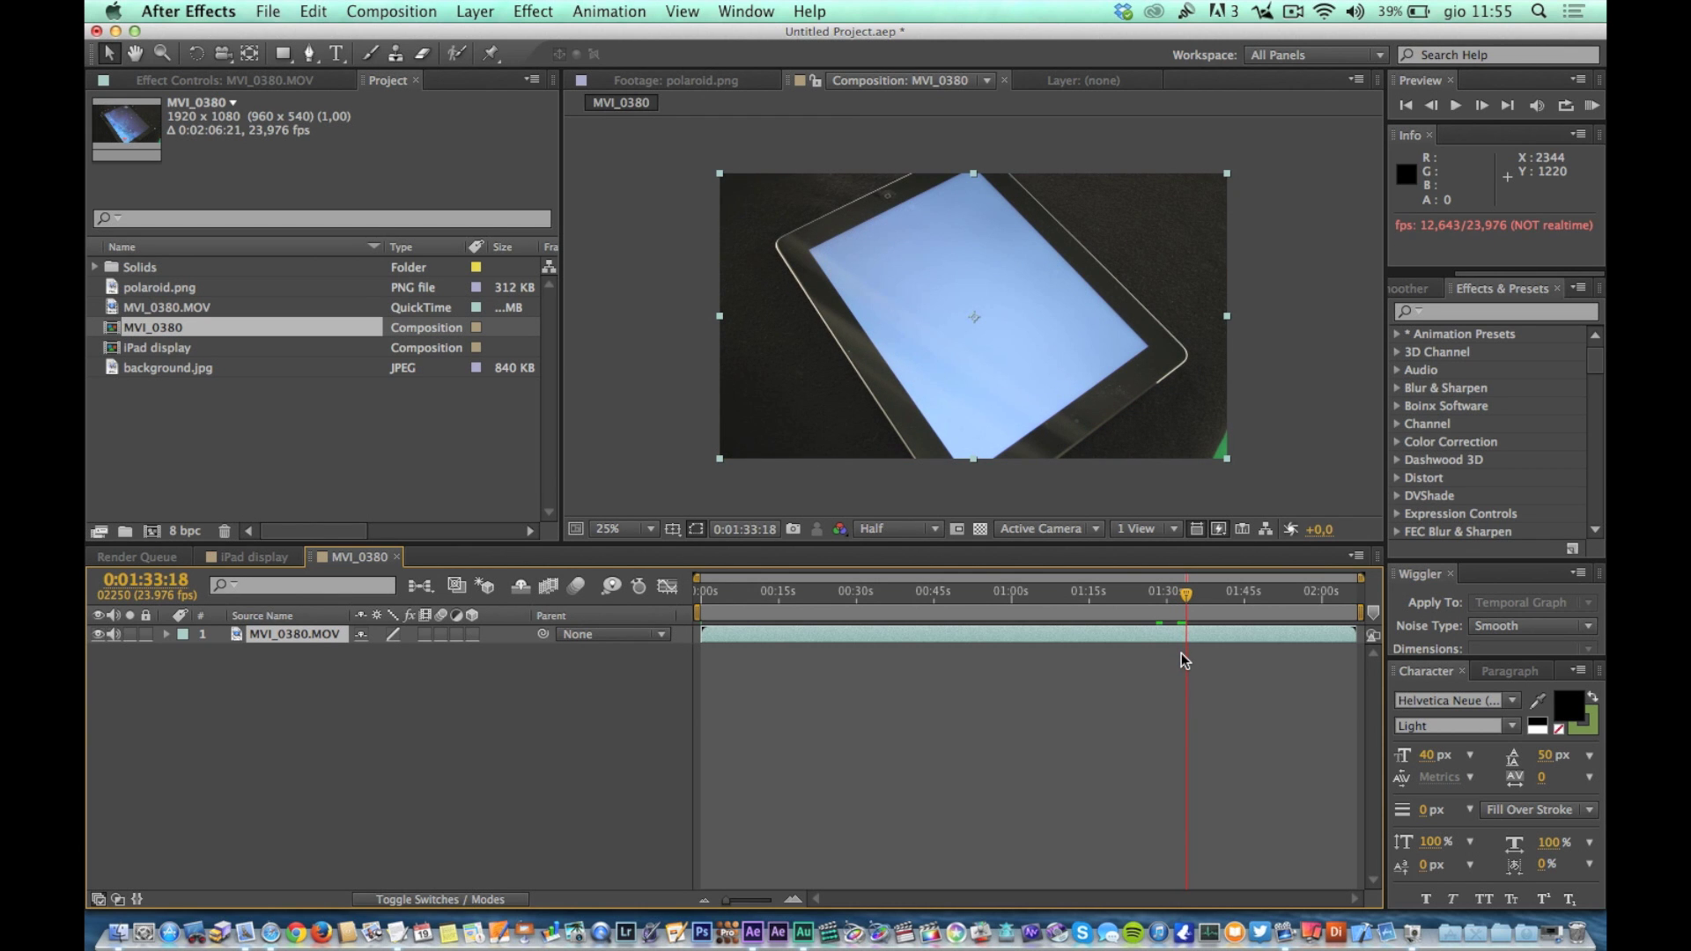
click(1185, 680)
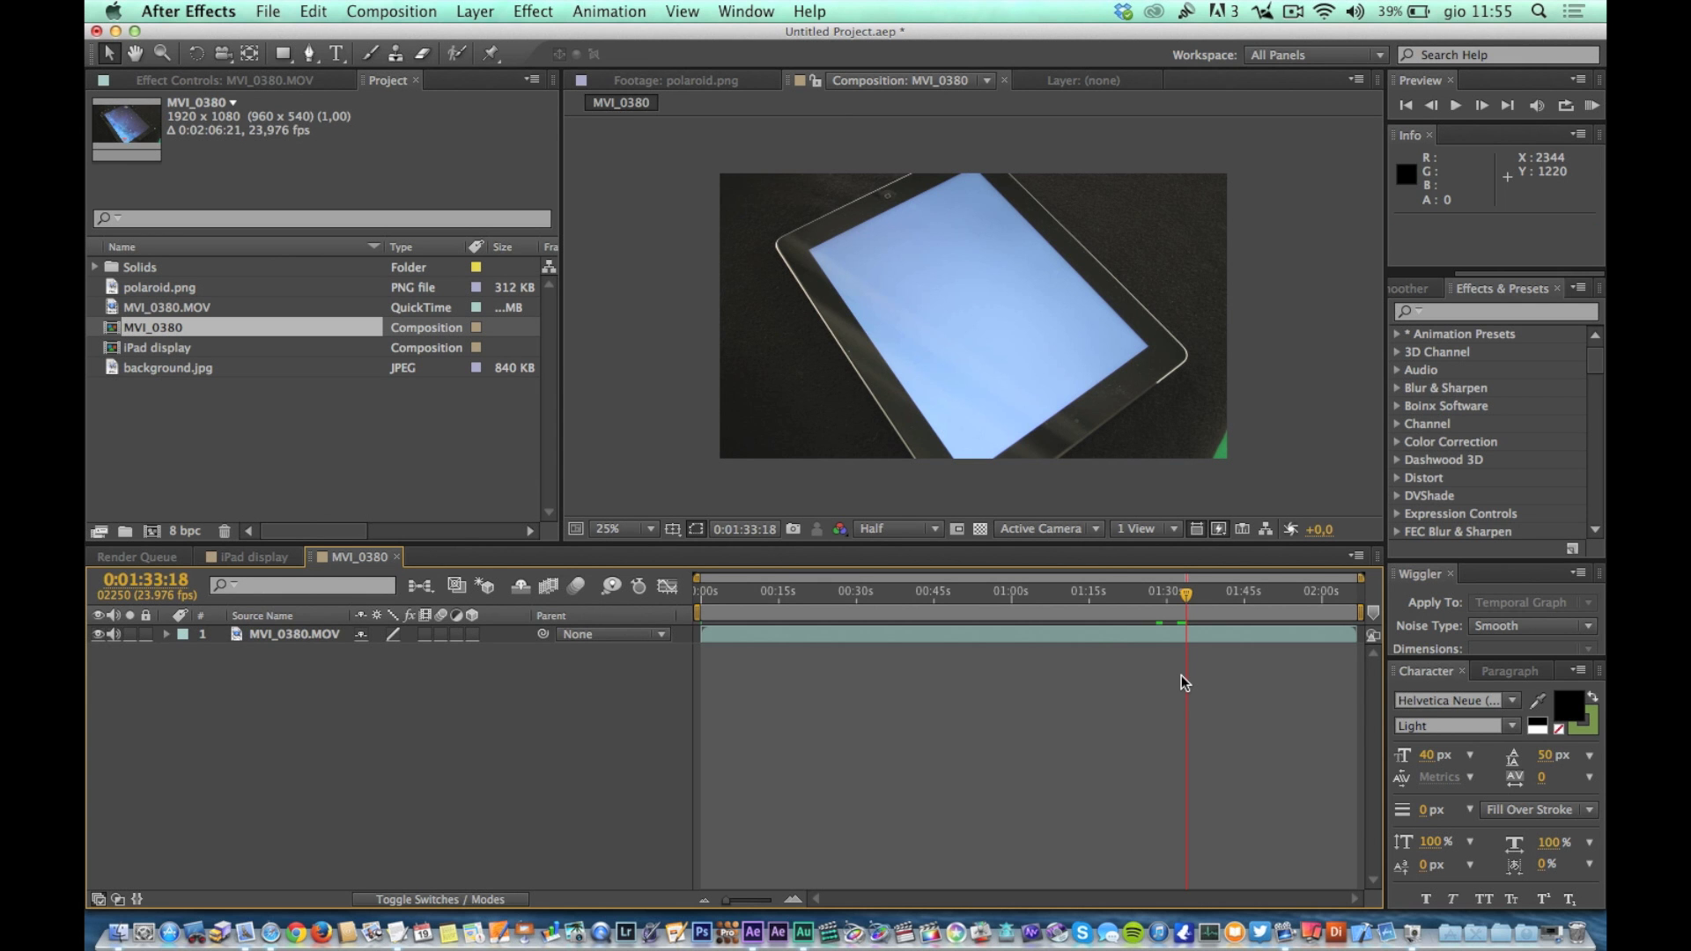
key(KP_Multiply)
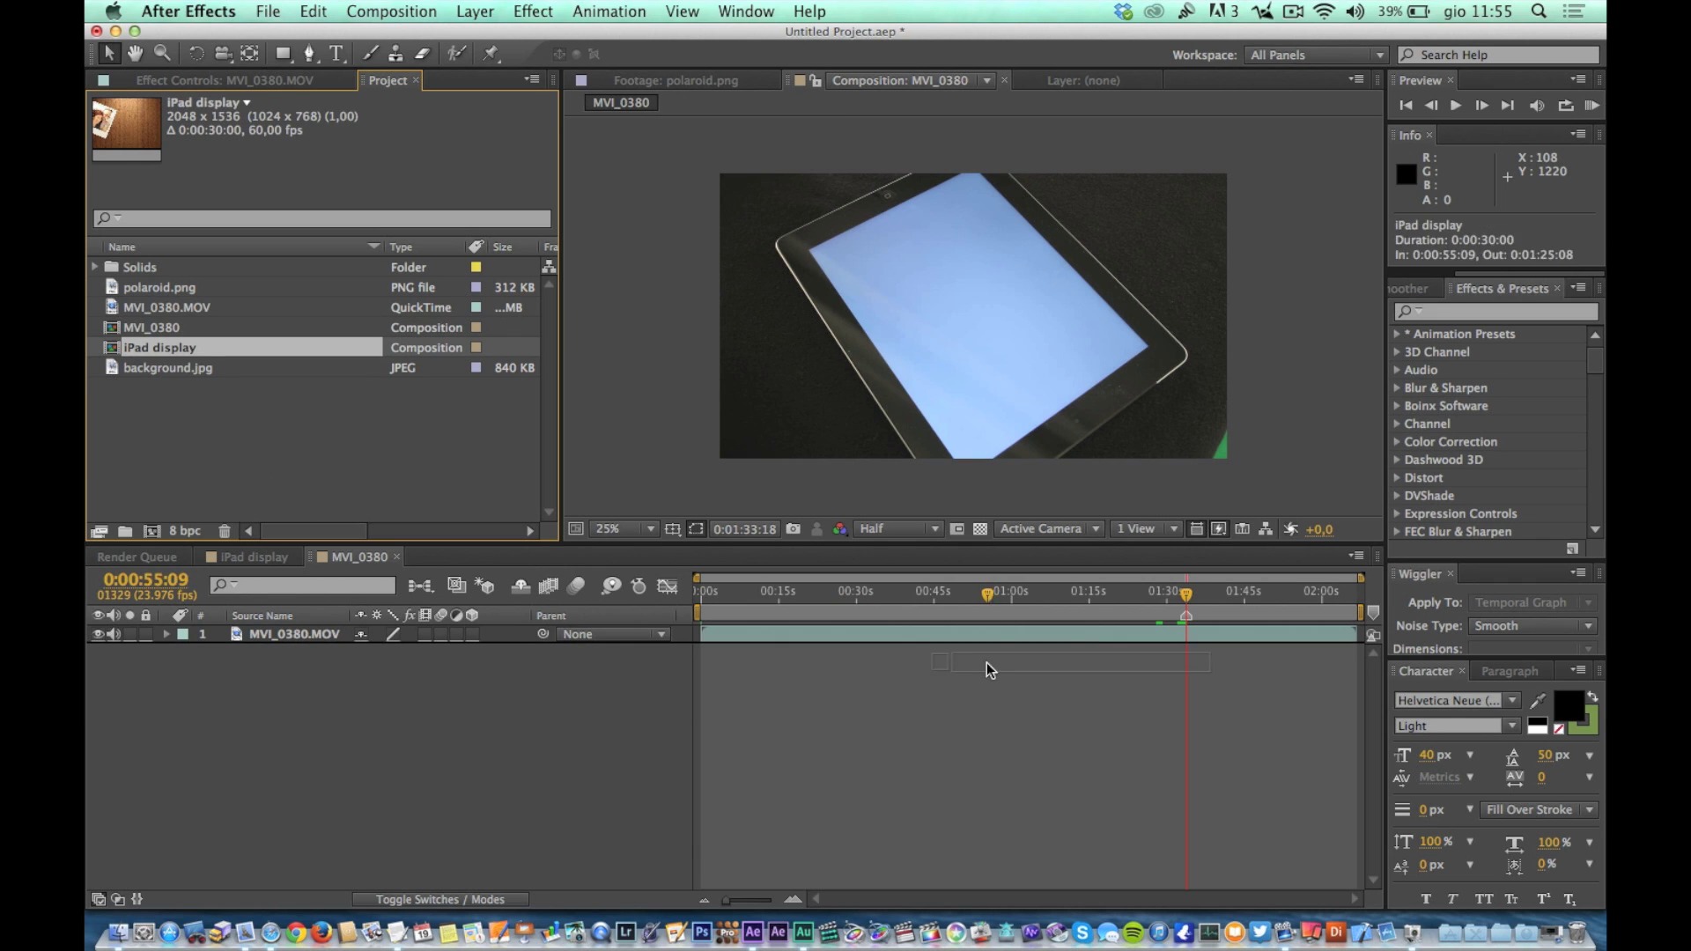
Place the iPad display comp above the footage at the marker, scaled to 33%, in the upper right.
drag(987, 662, 1186, 631)
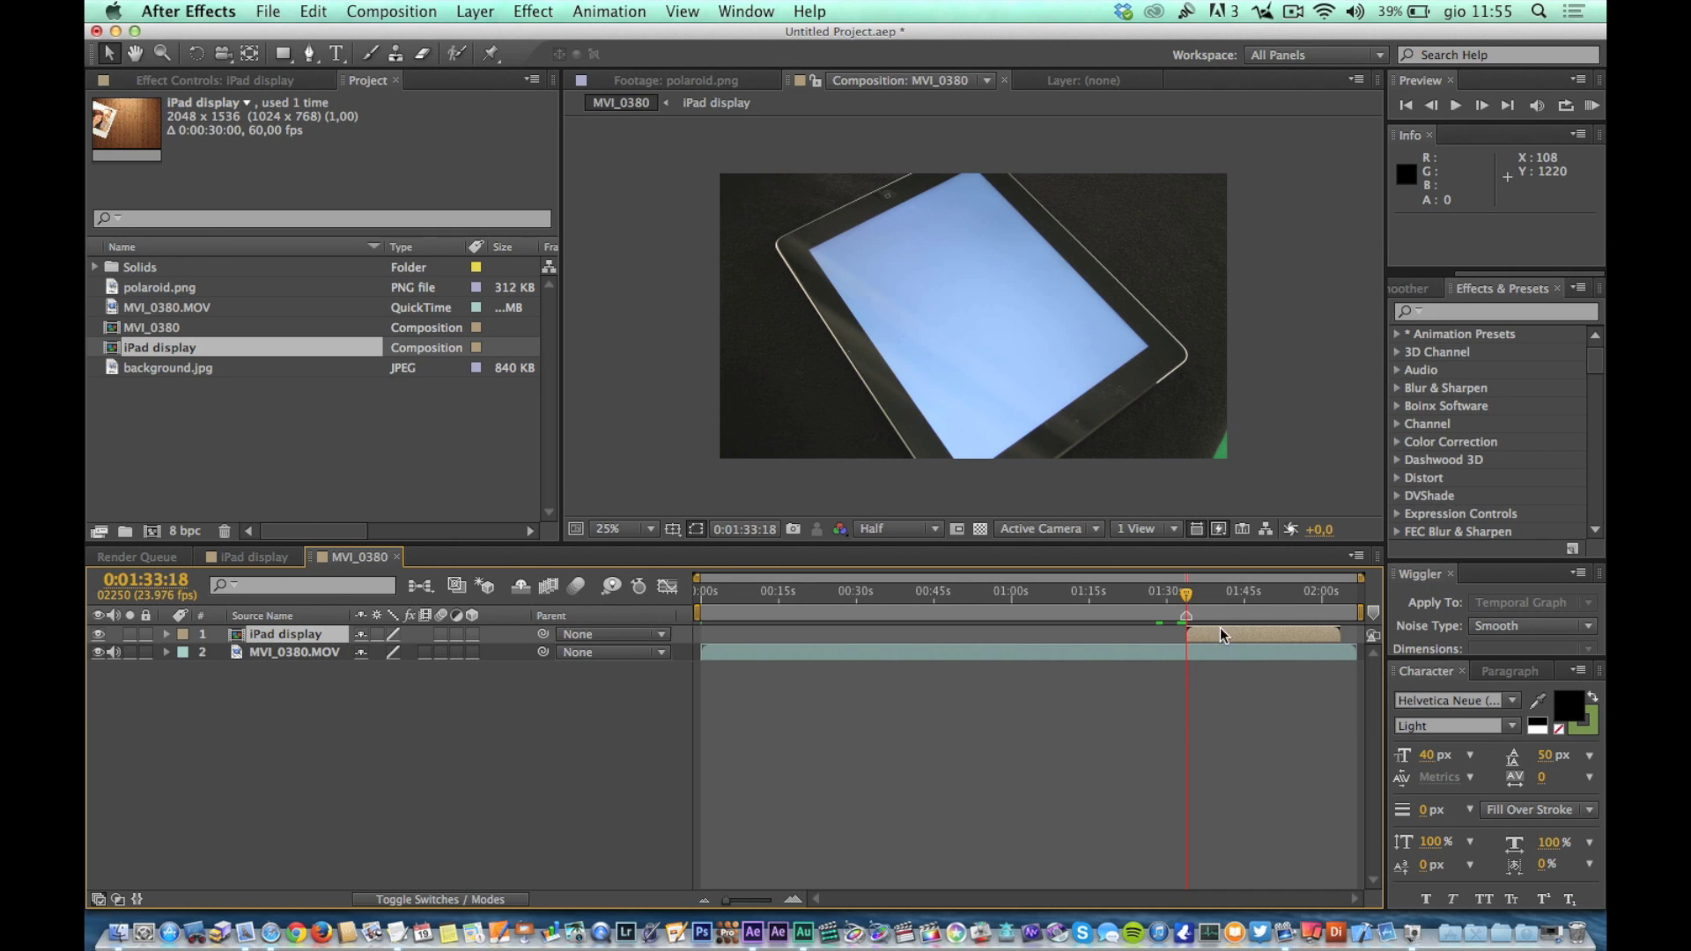
click(1224, 613)
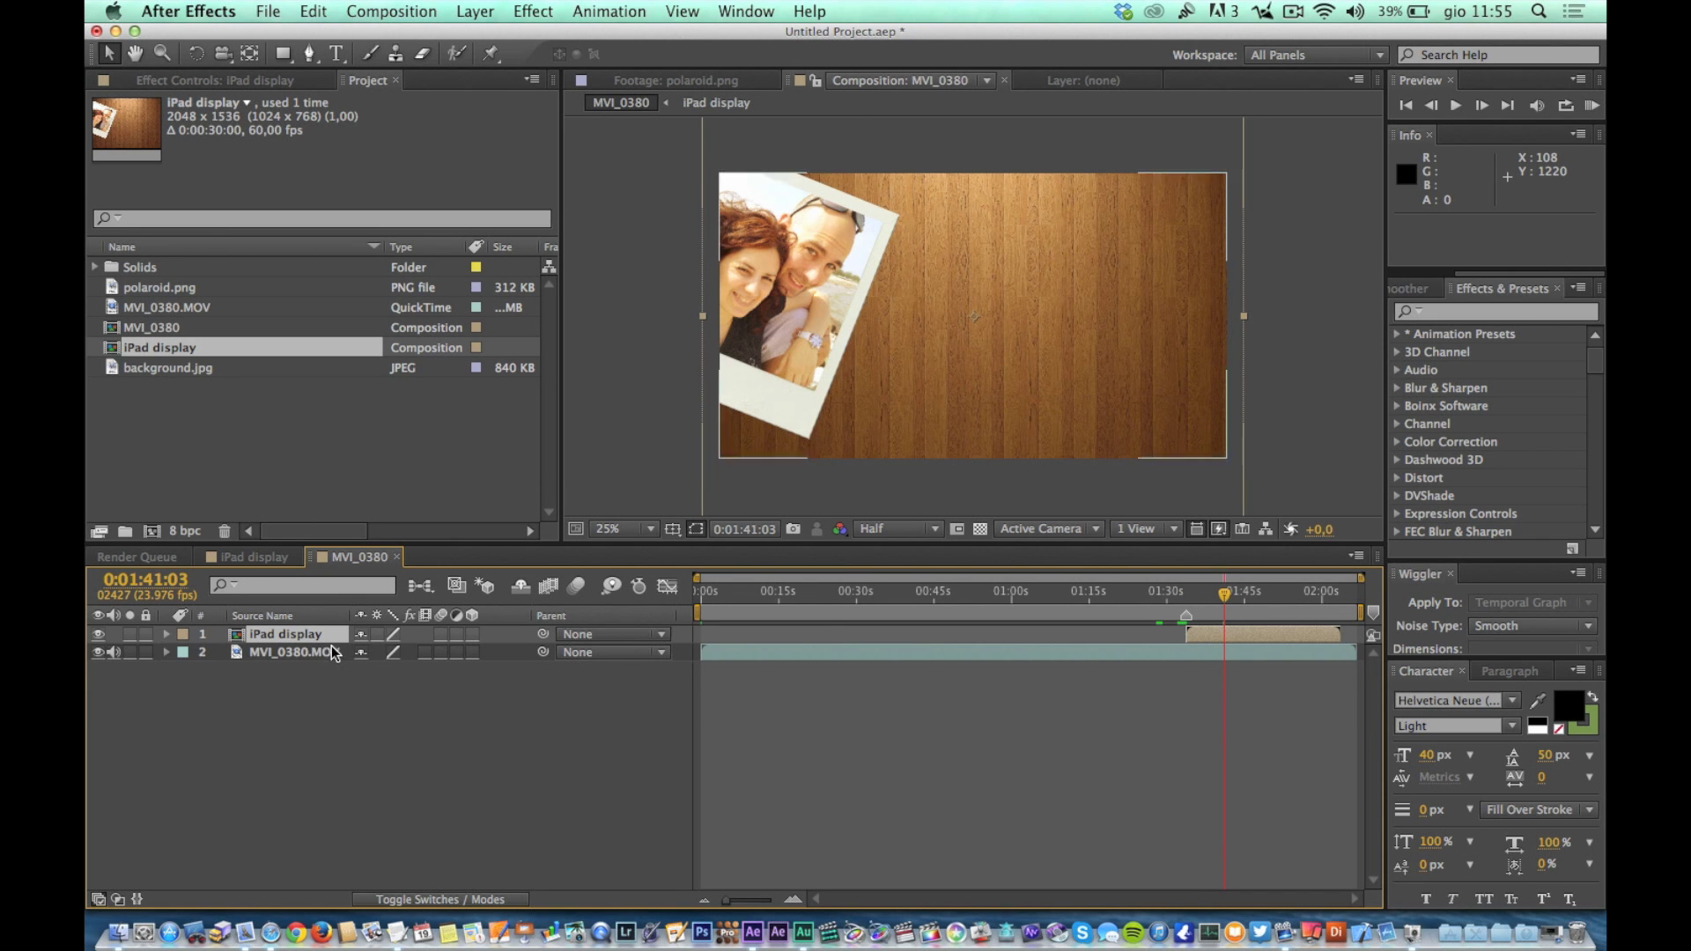
key(s)
drag(388, 652, 378, 652)
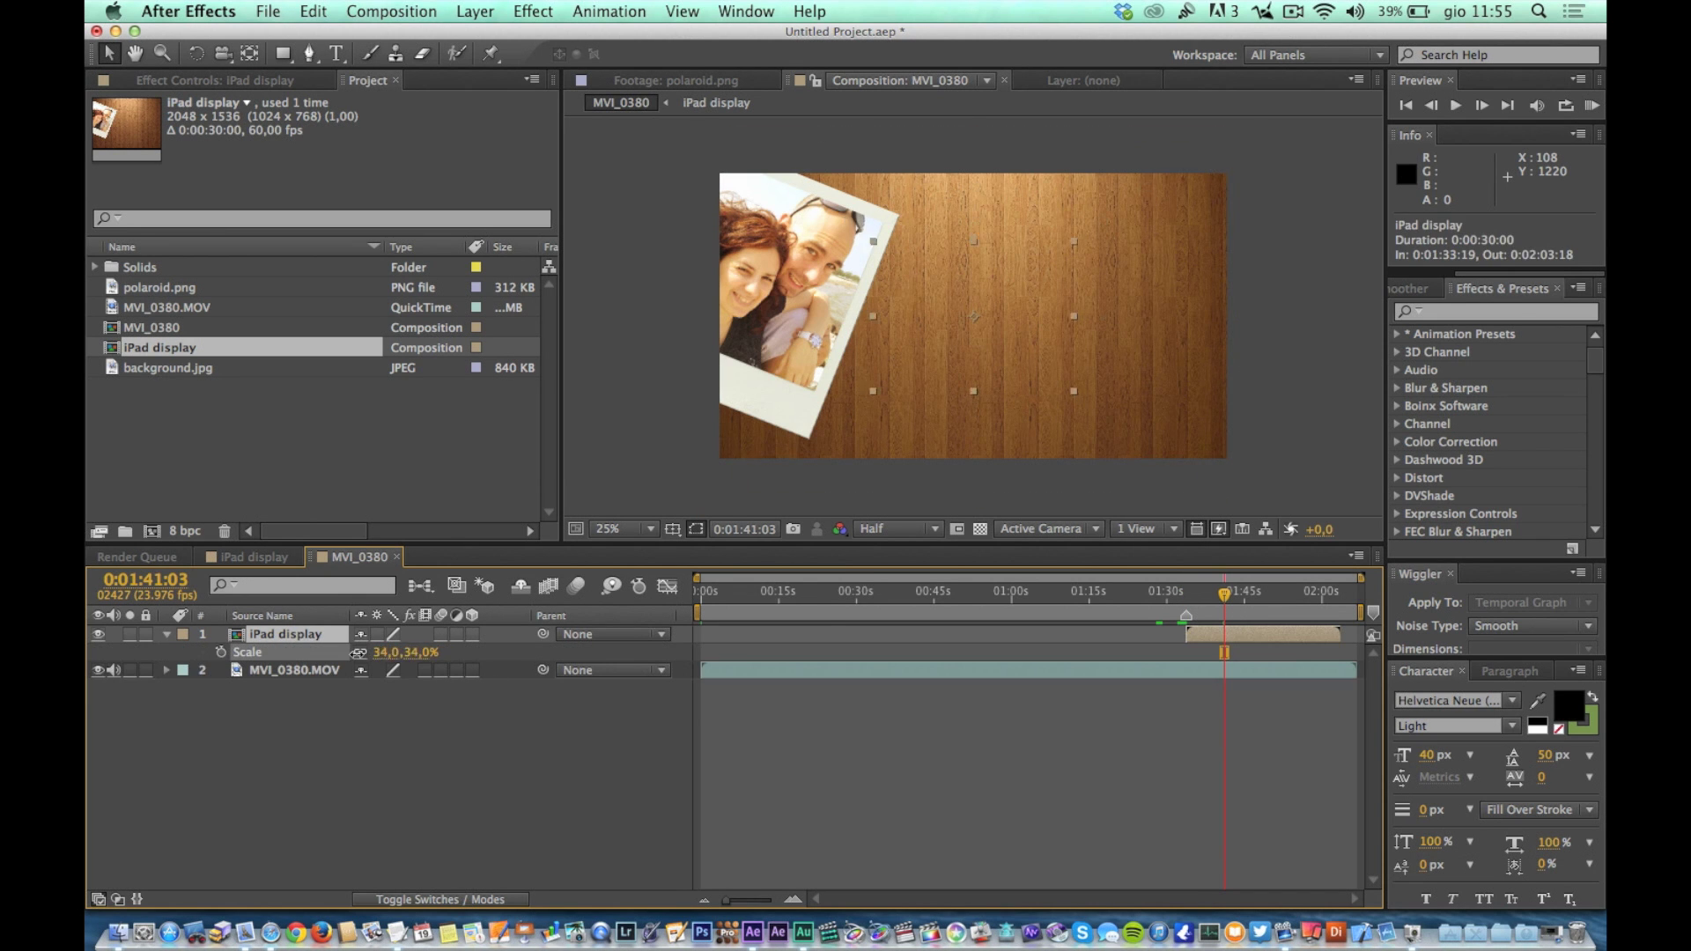
drag(406, 652, 400, 652)
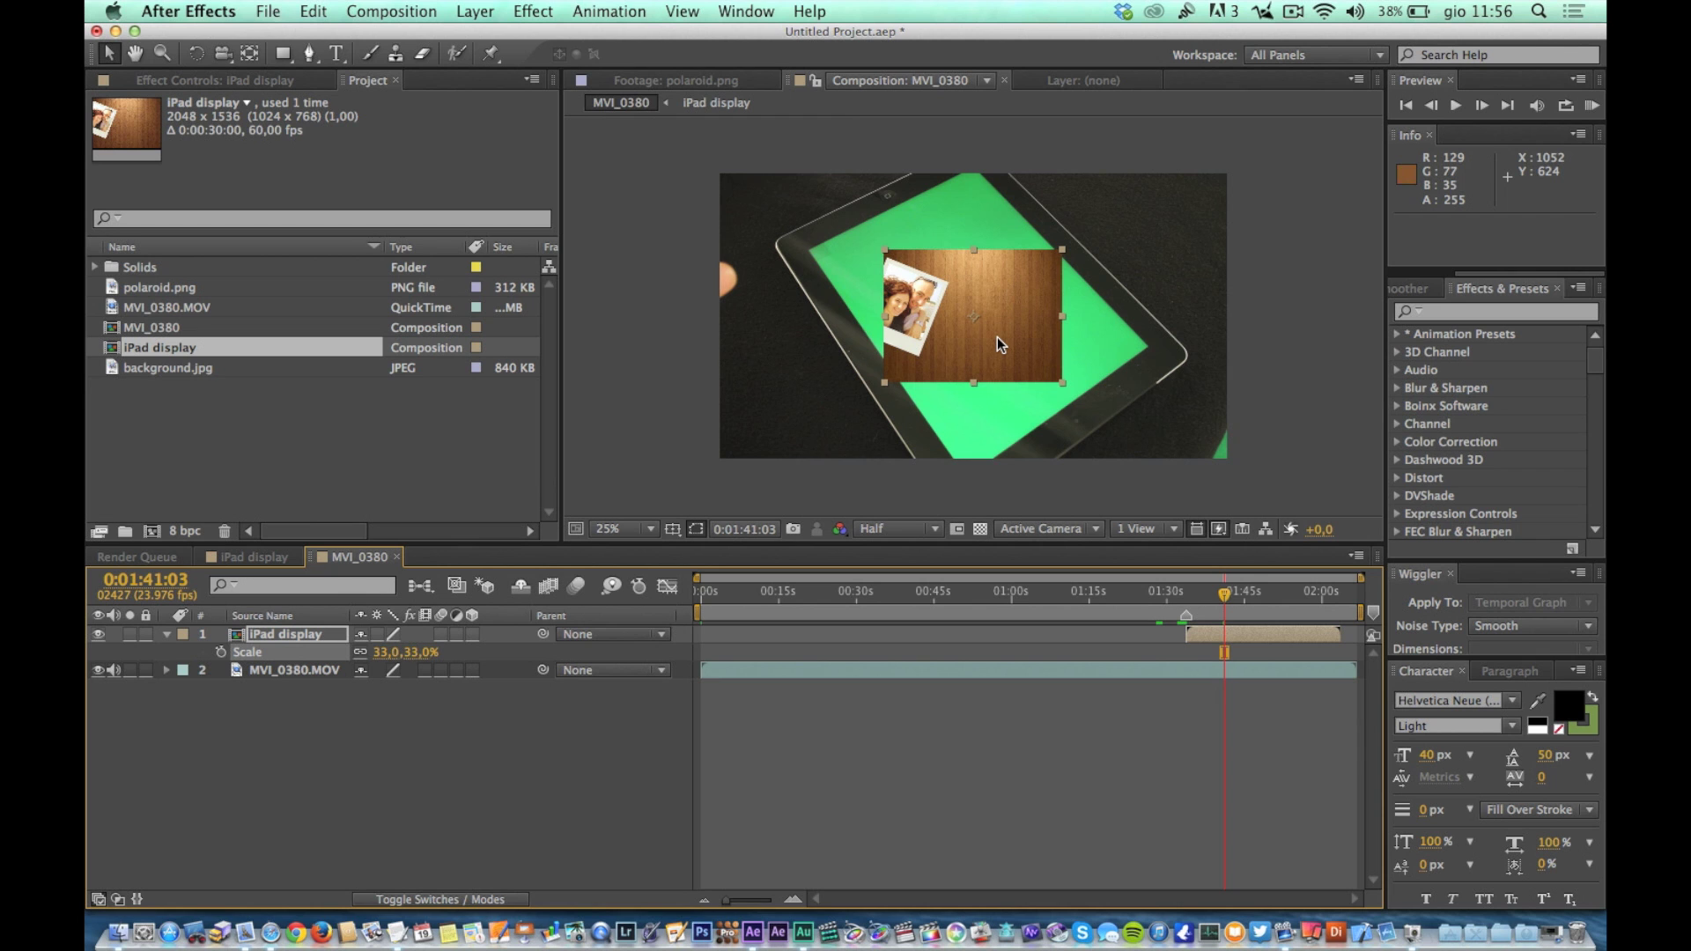
drag(996, 336, 1165, 256)
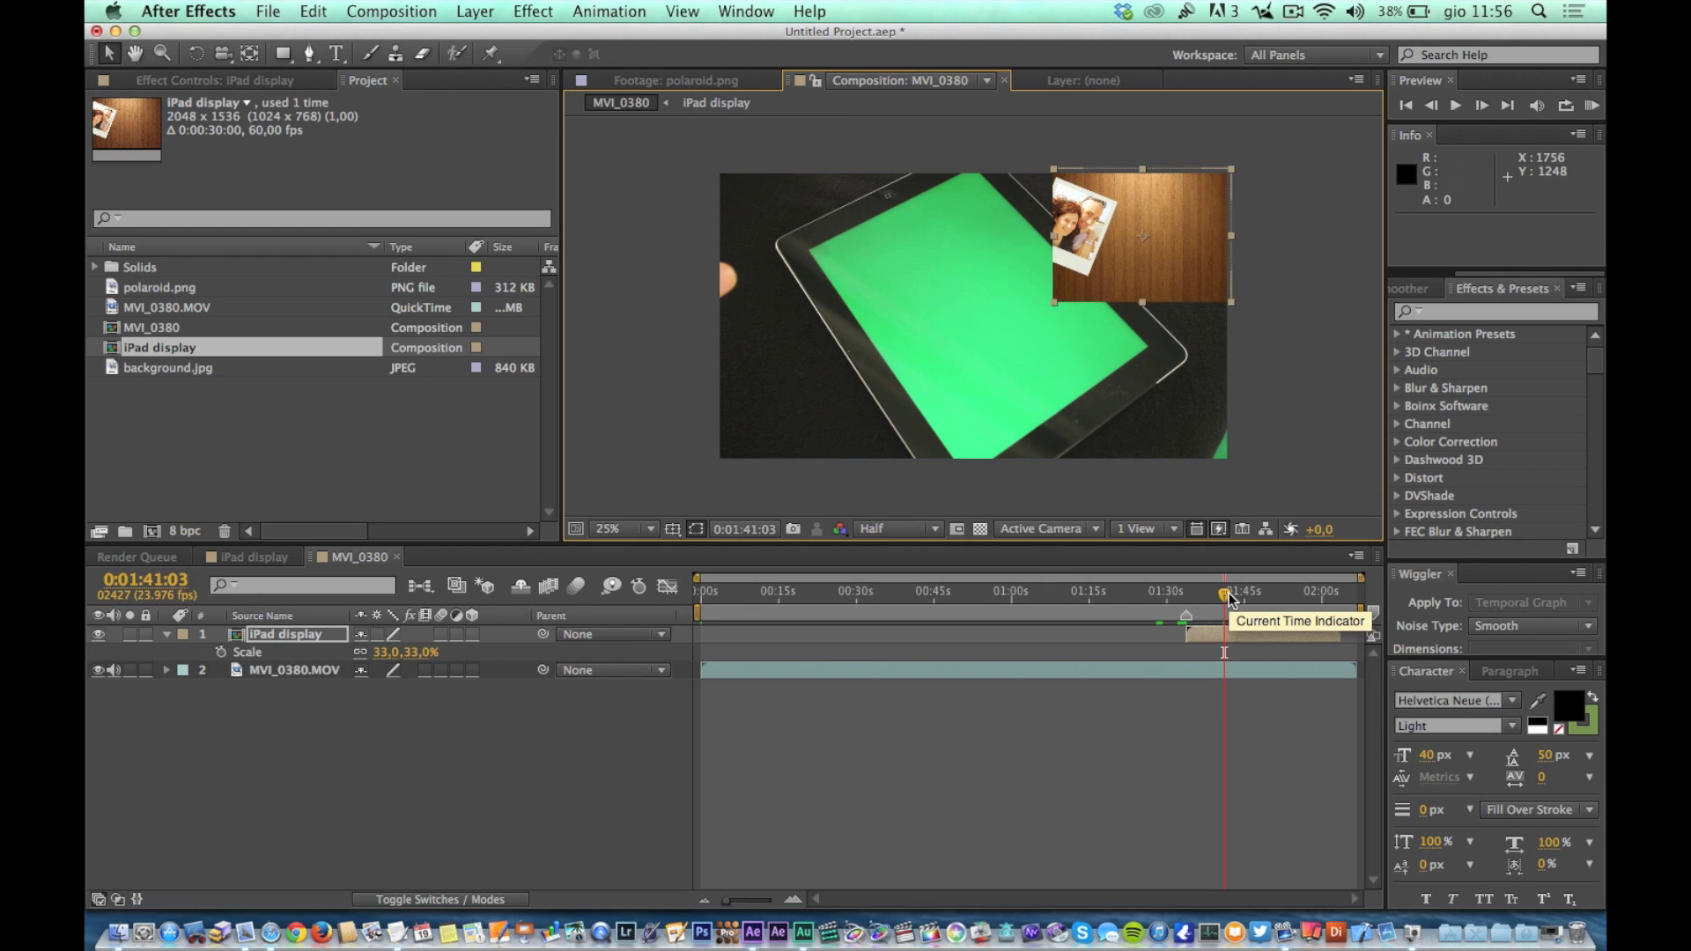
Play back the composite and park at 0:01:50:13, where the hand rests on the green screen.
drag(1230, 599, 1240, 596)
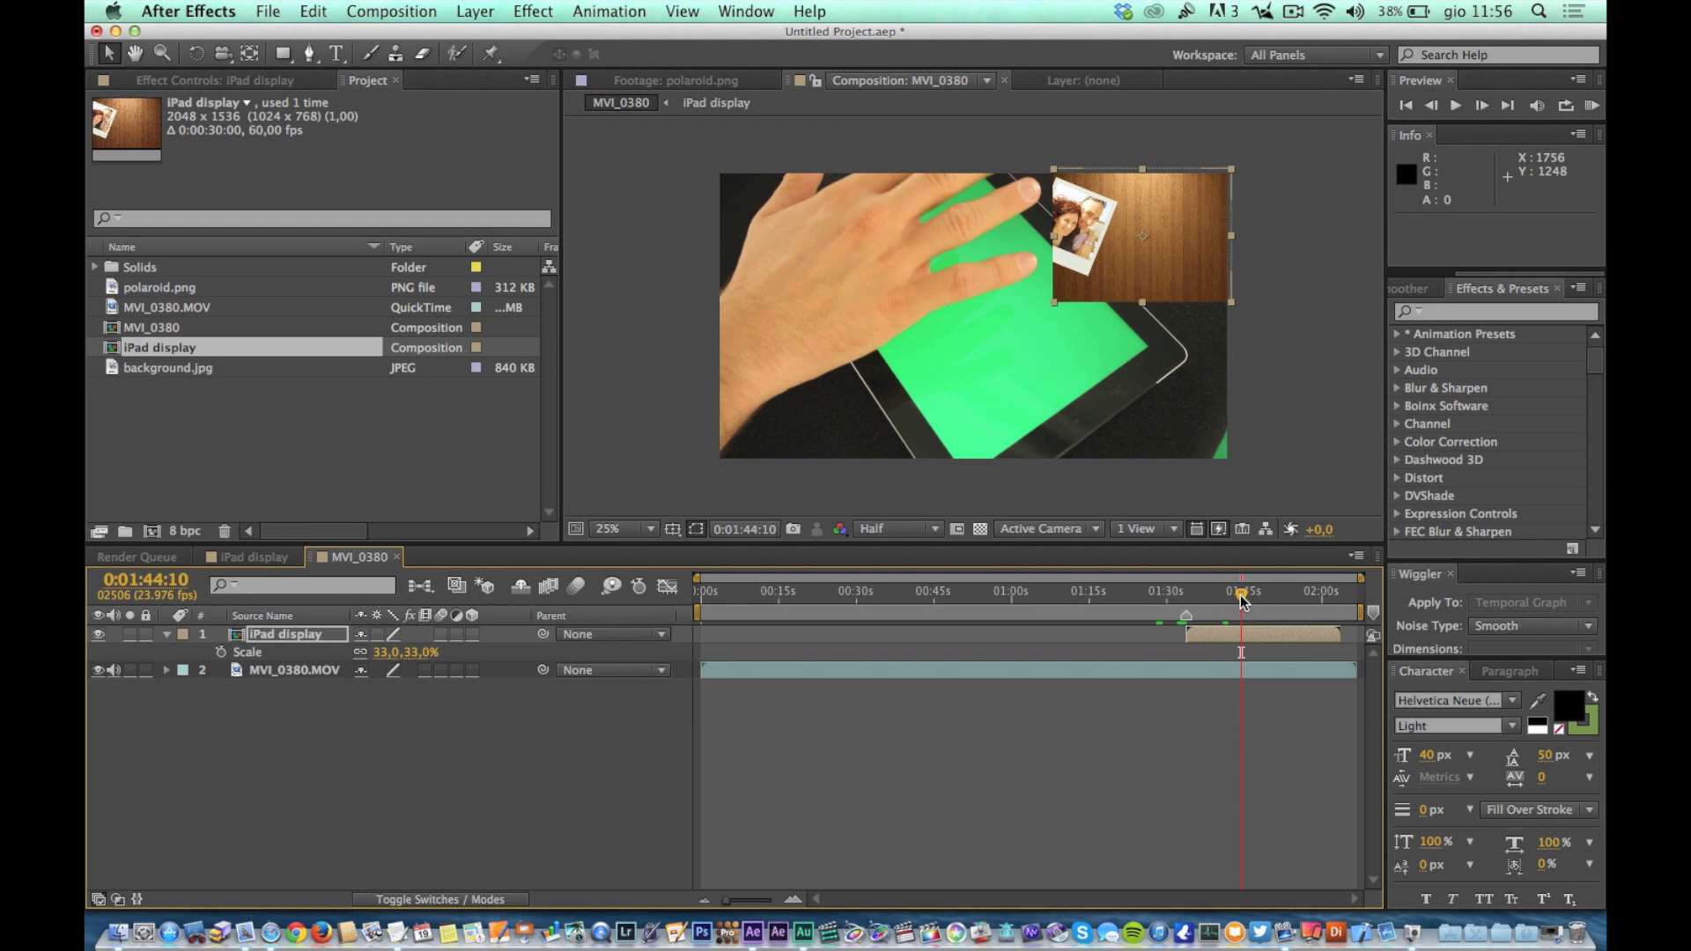
key(space)
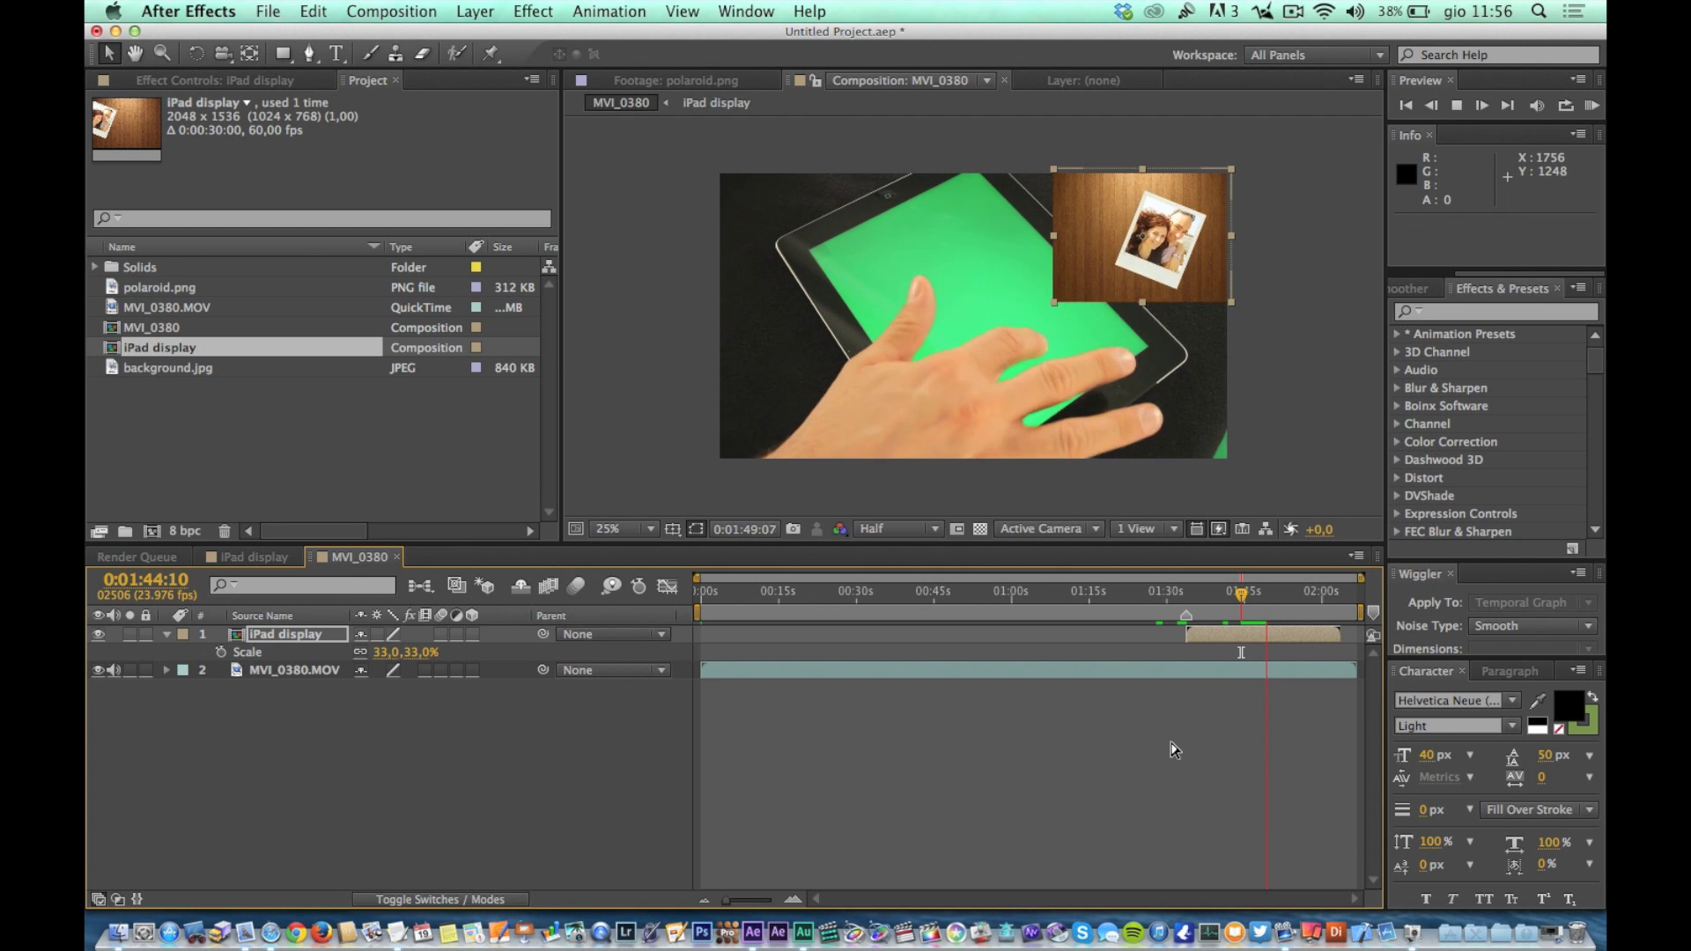
key(space)
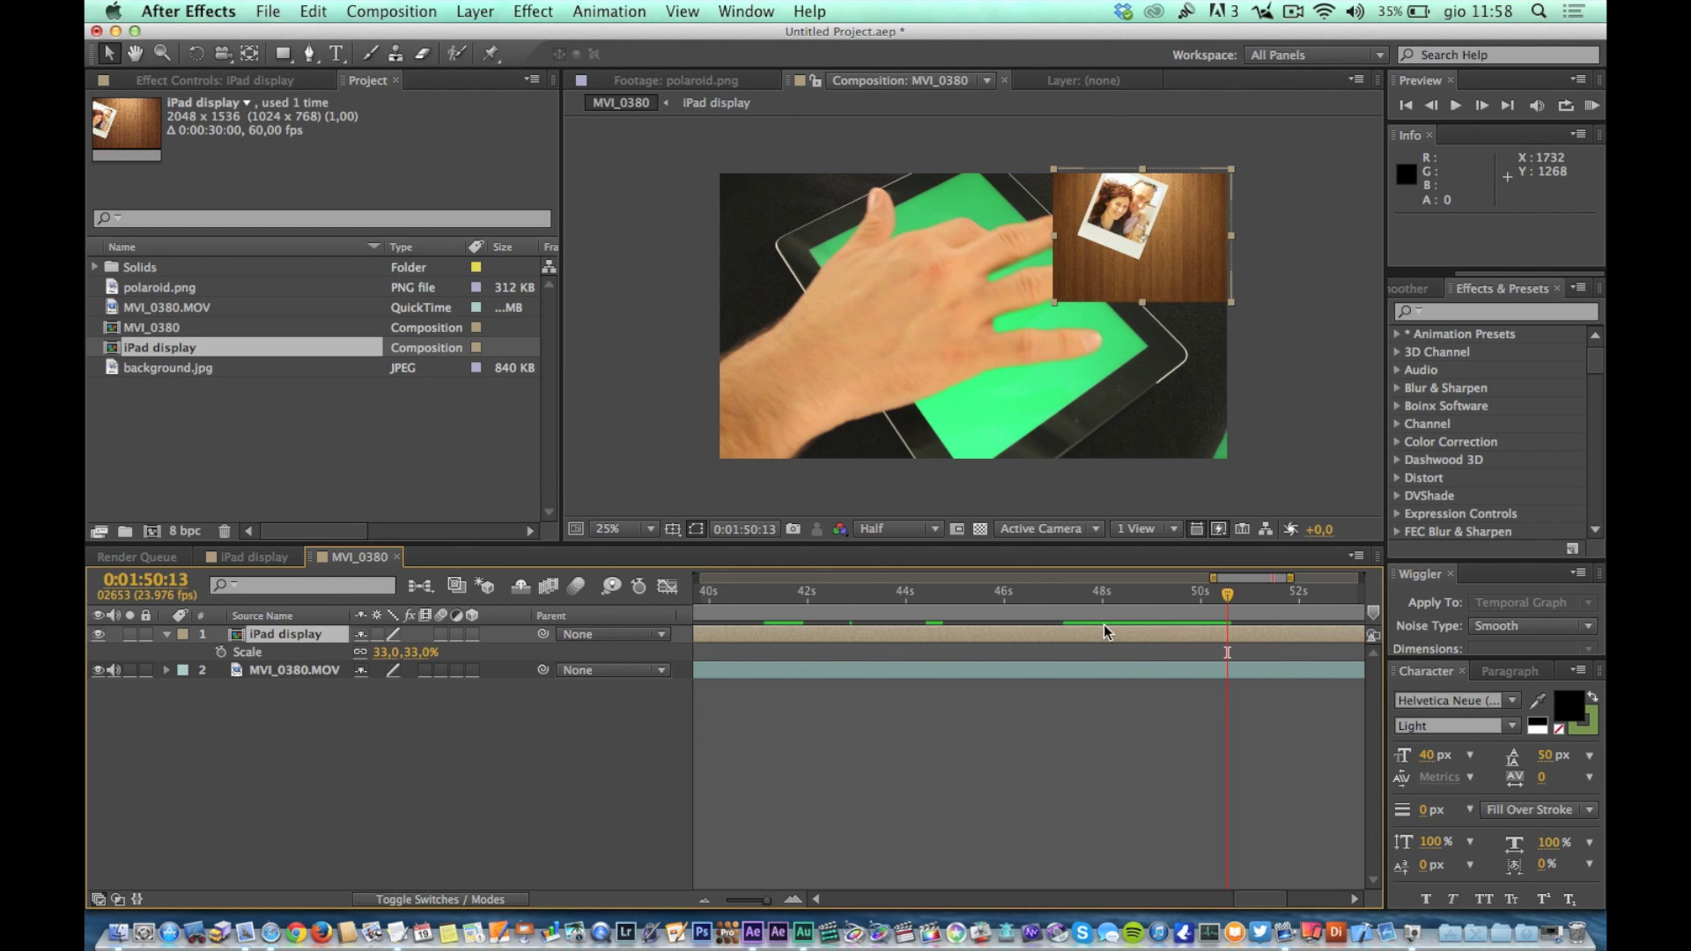
click(1070, 599)
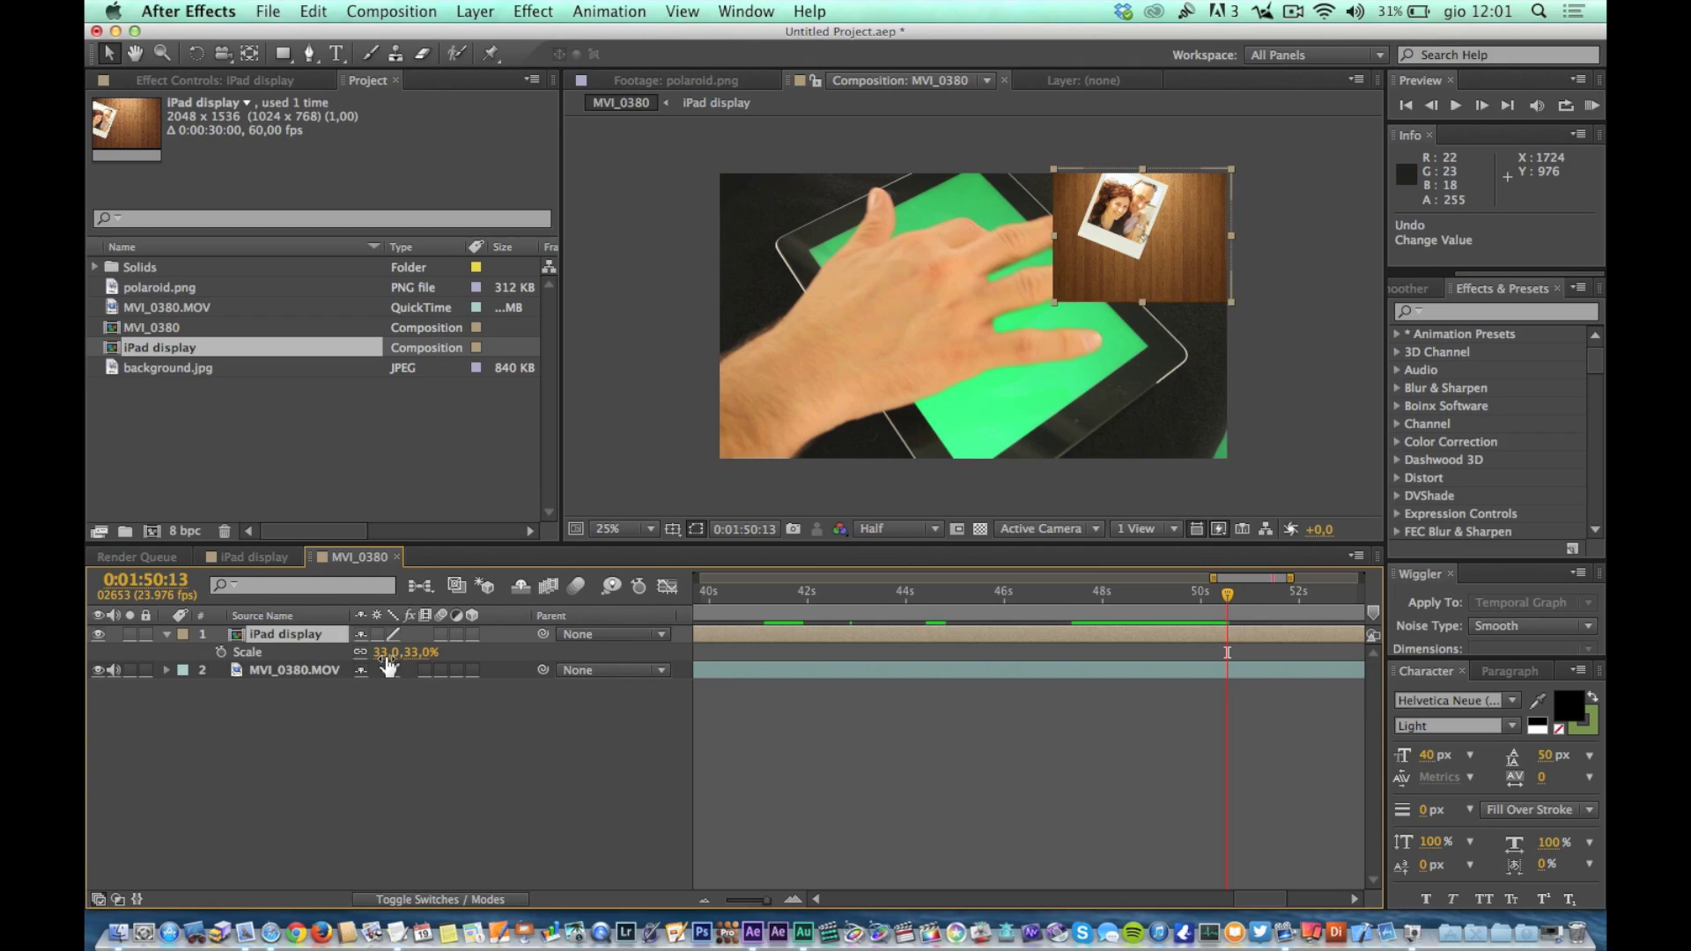
click(387, 652)
Return the iPad display layer to 100% scale at position 960,540 and apply Corner Pin.
key(Return)
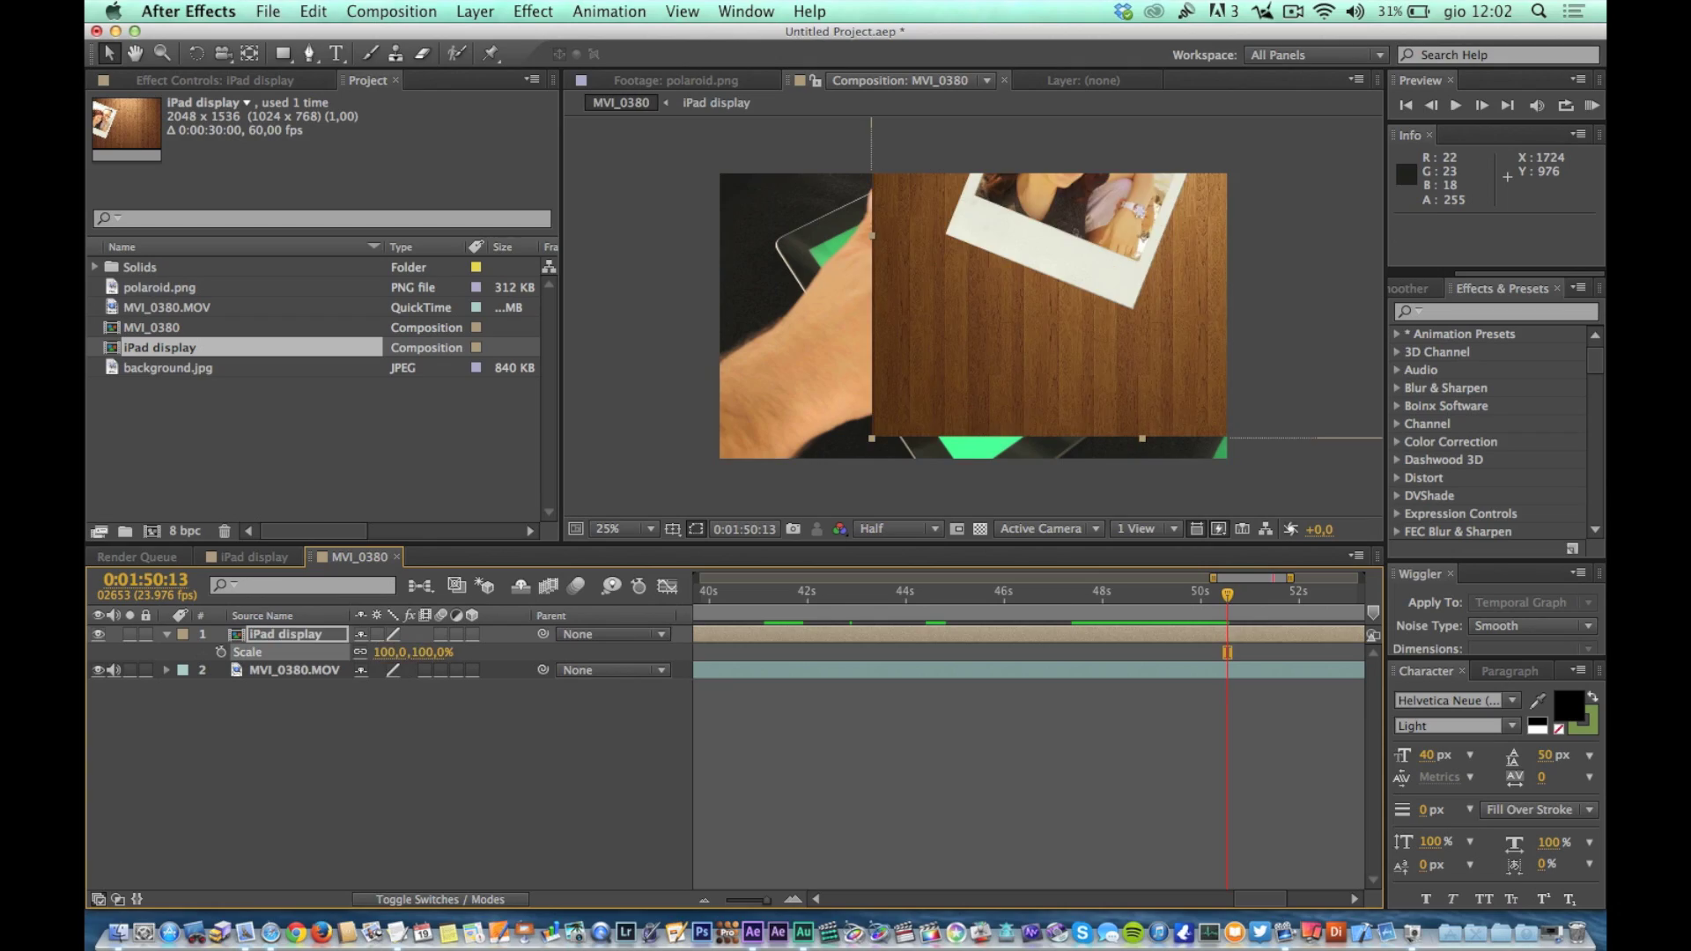
key(p)
key(super+Home)
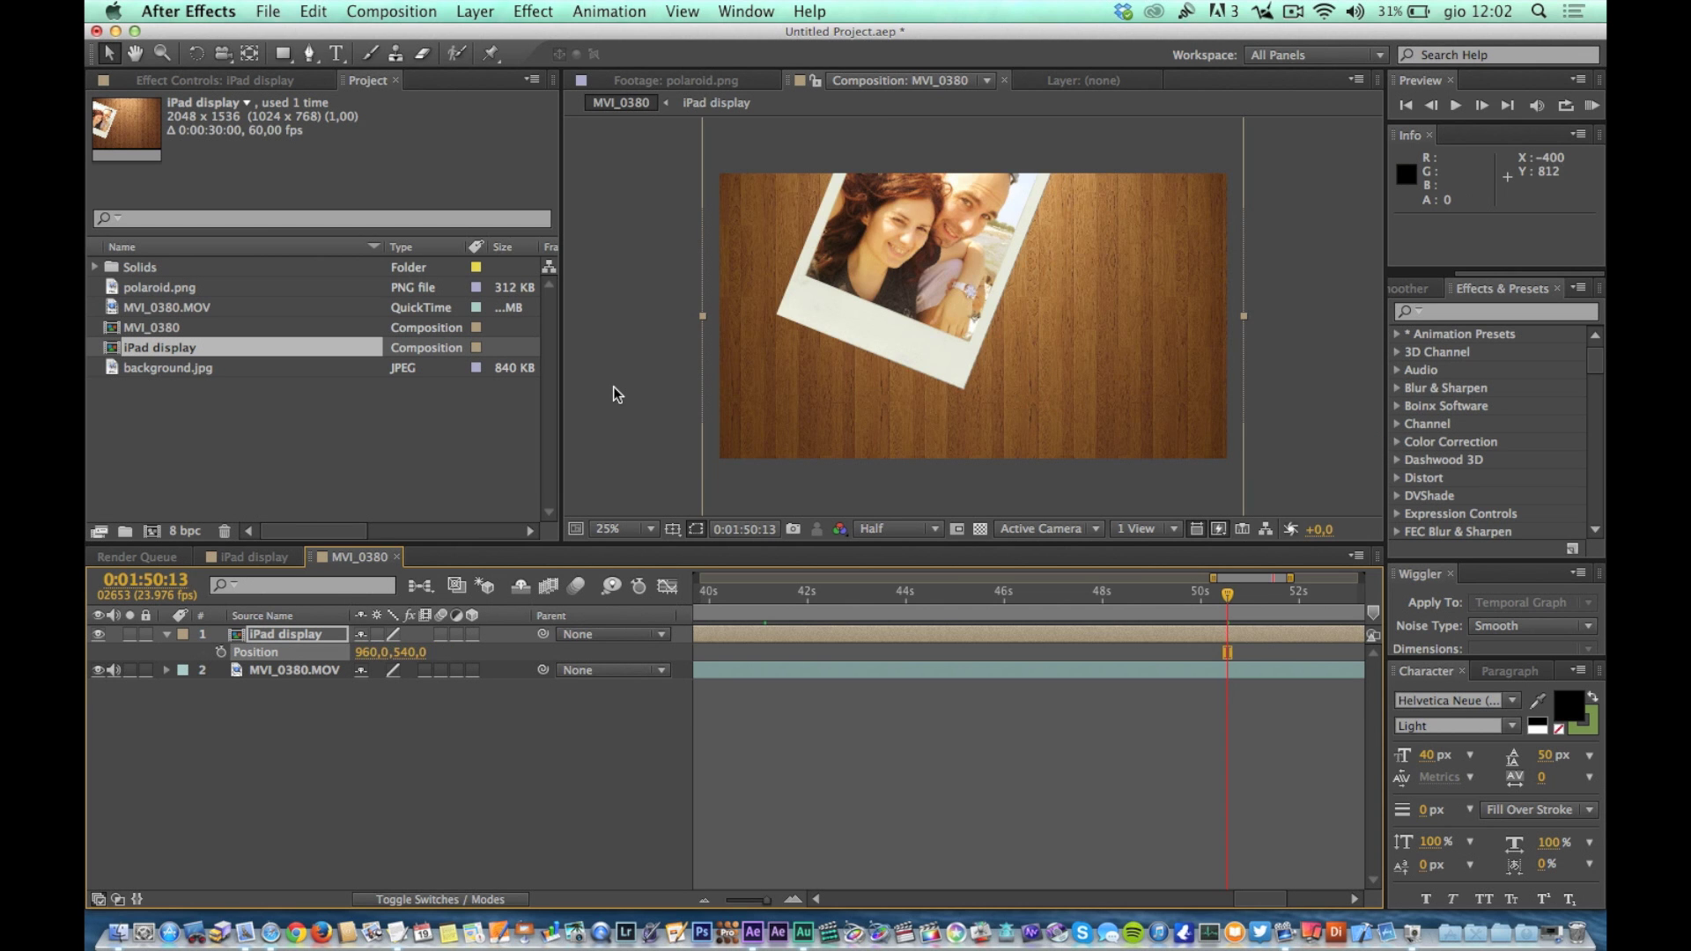
click(533, 11)
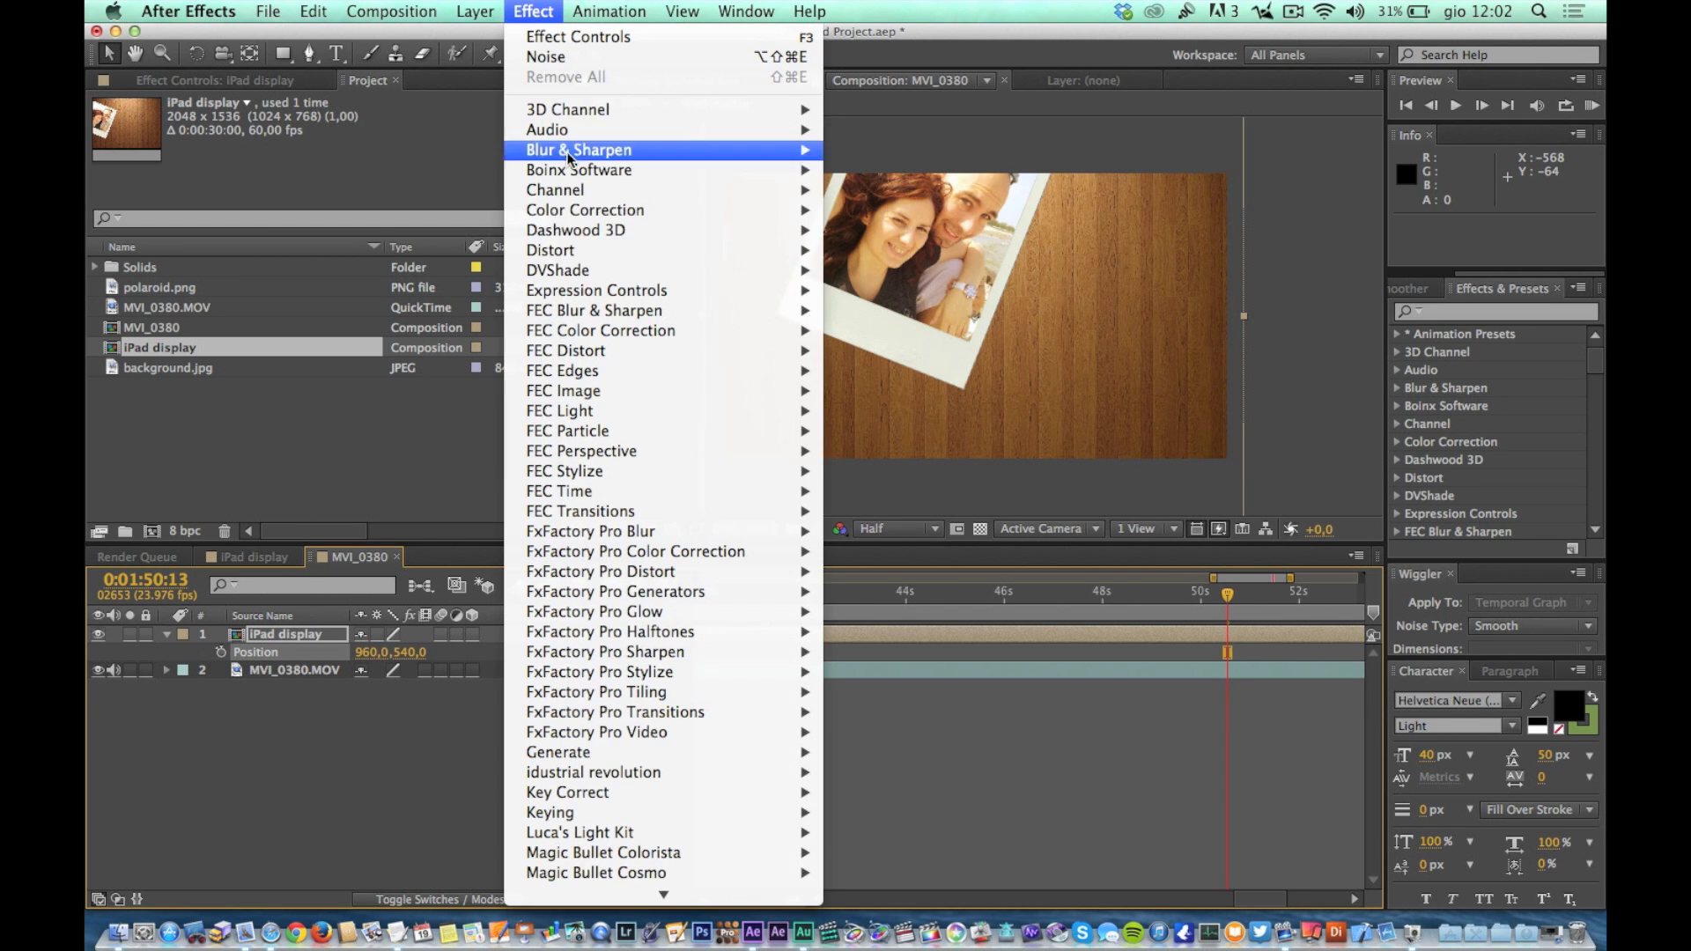
mouse_move(580, 231)
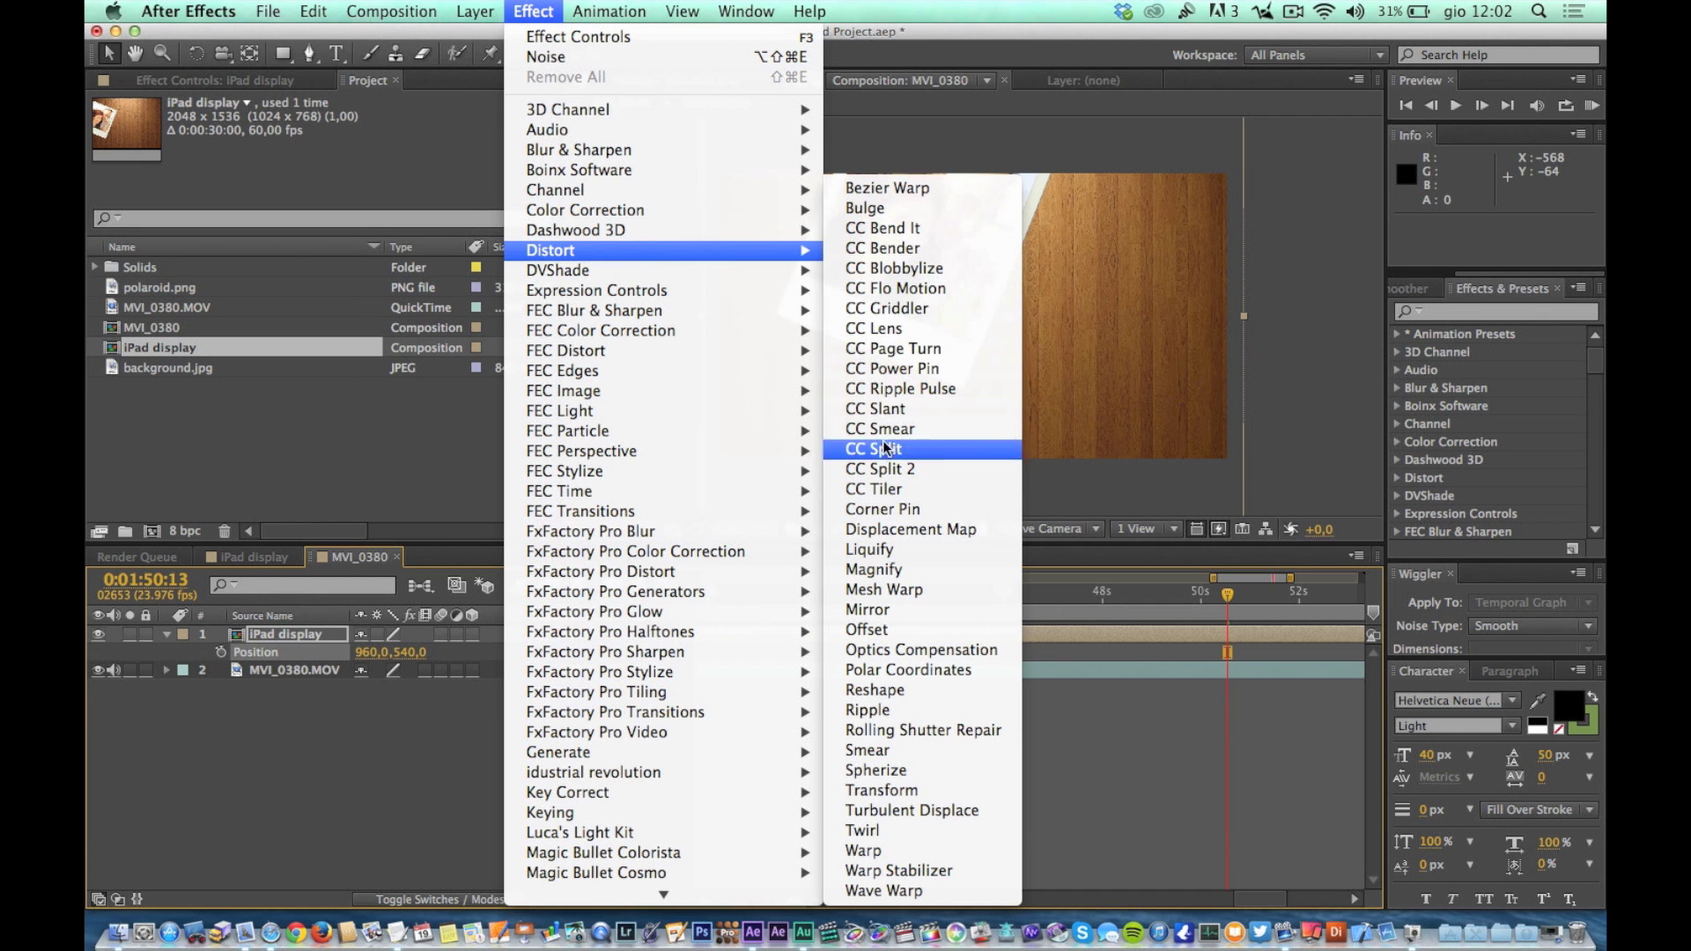
click(872, 509)
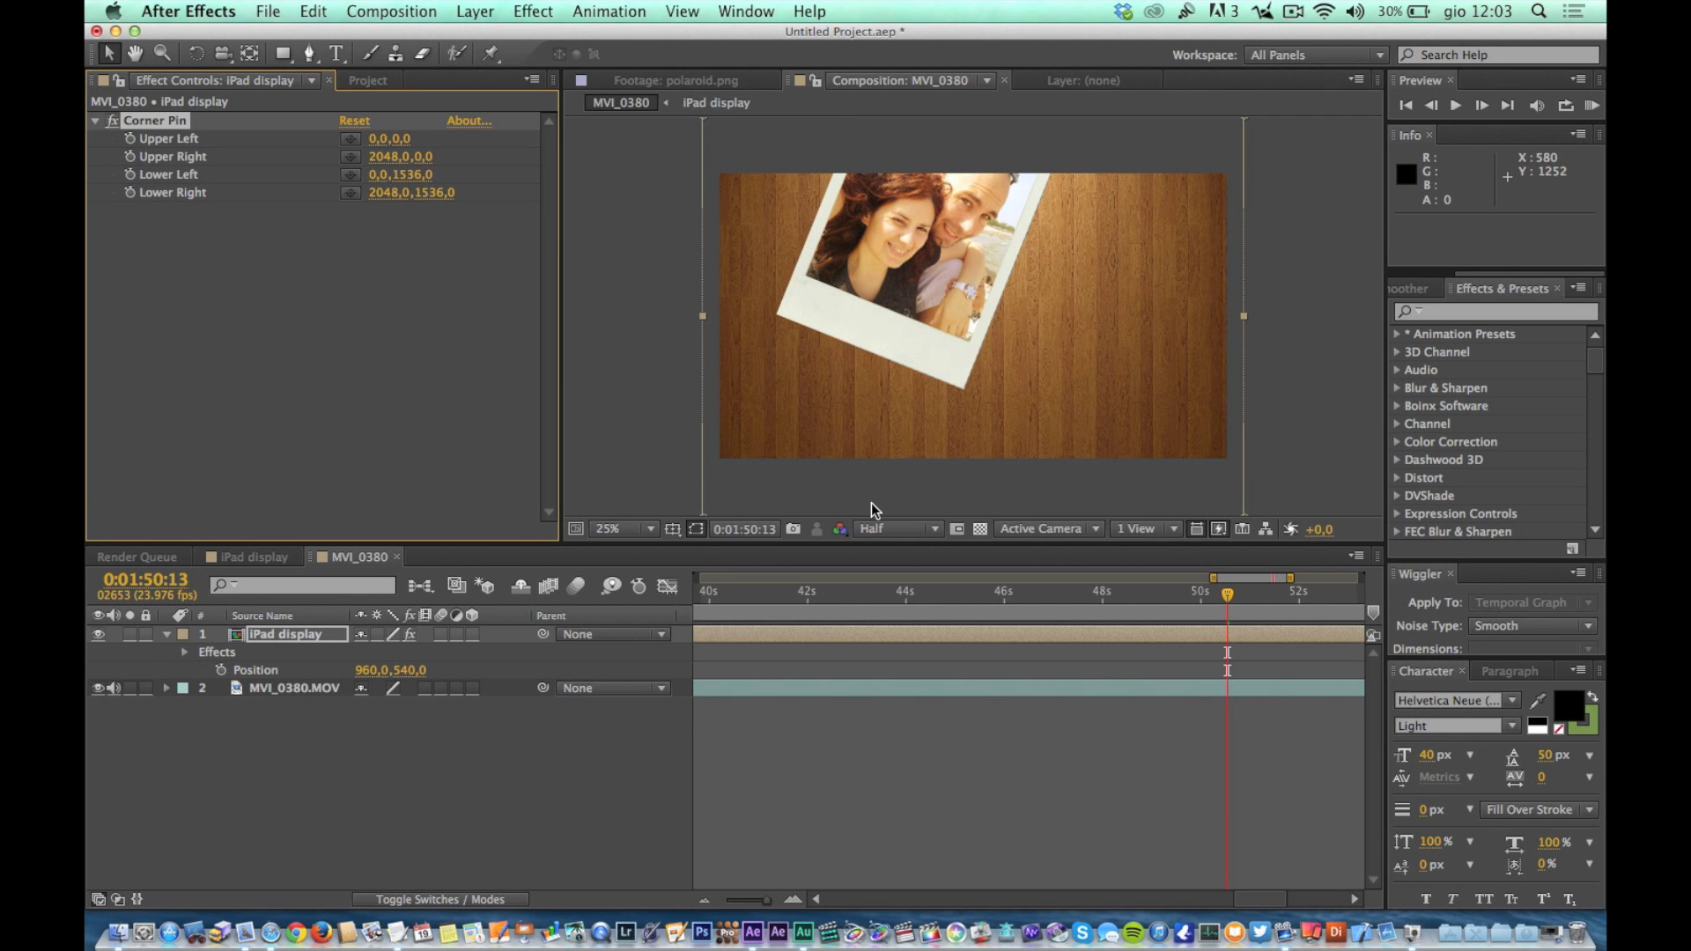
Fit the four Corner Pin corners onto the corners of the filmed iPad screen.
drag(703, 116, 974, 163)
drag(1242, 116, 1254, 268)
click(351, 175)
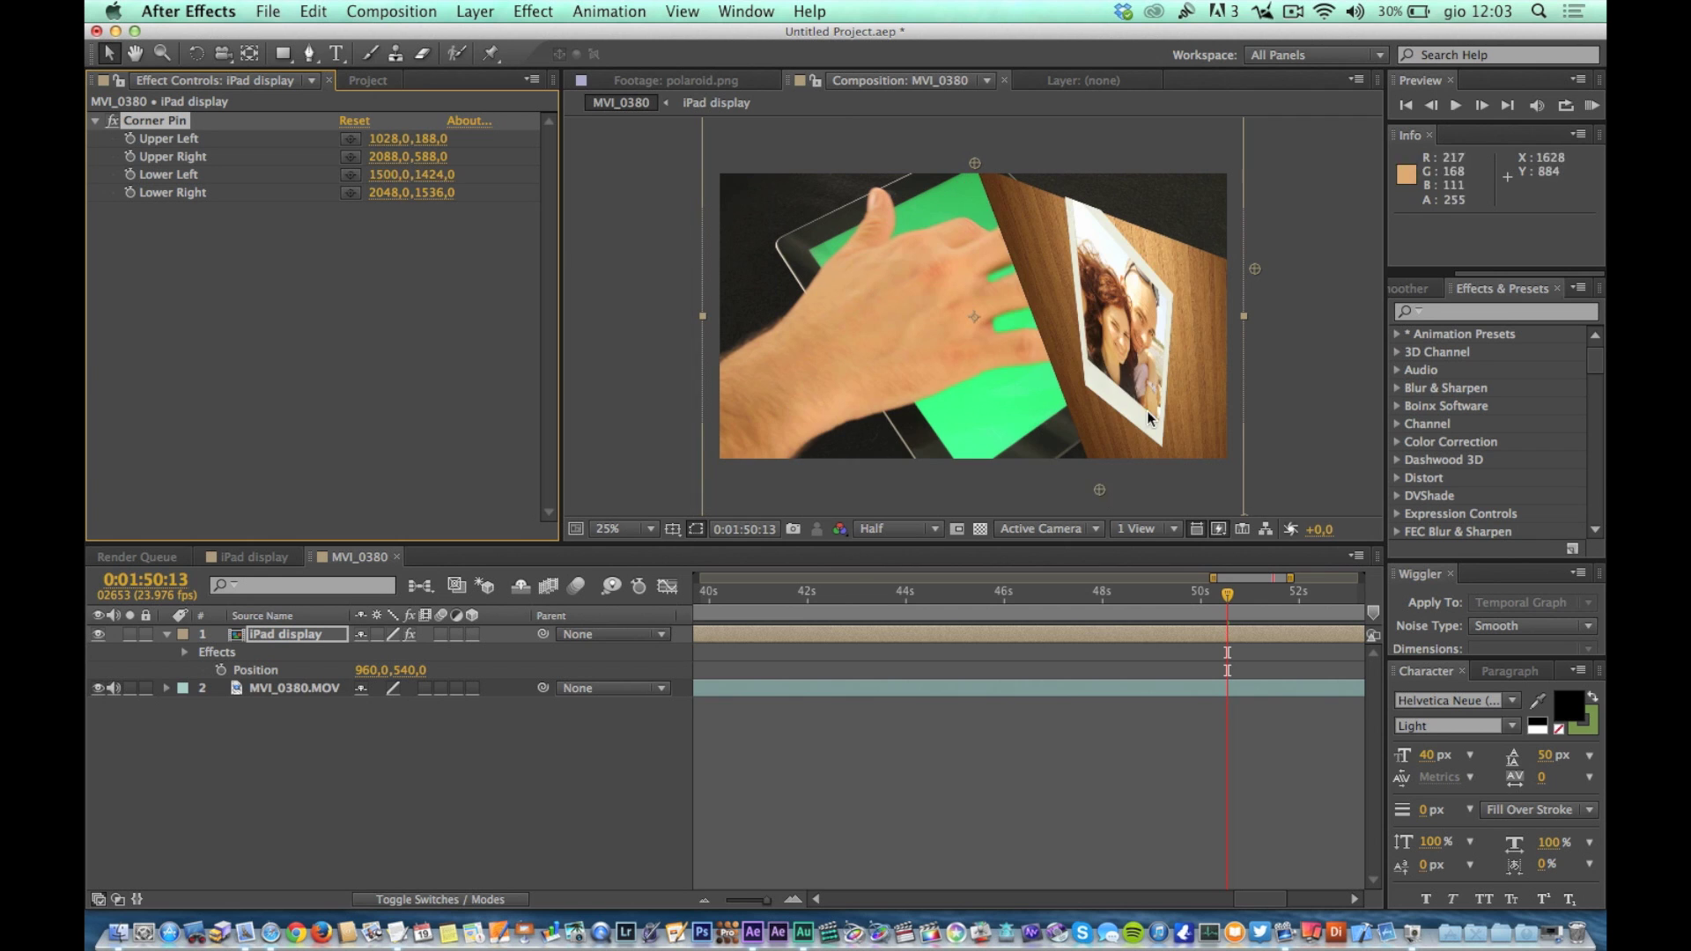
click(810, 252)
click(350, 192)
click(967, 484)
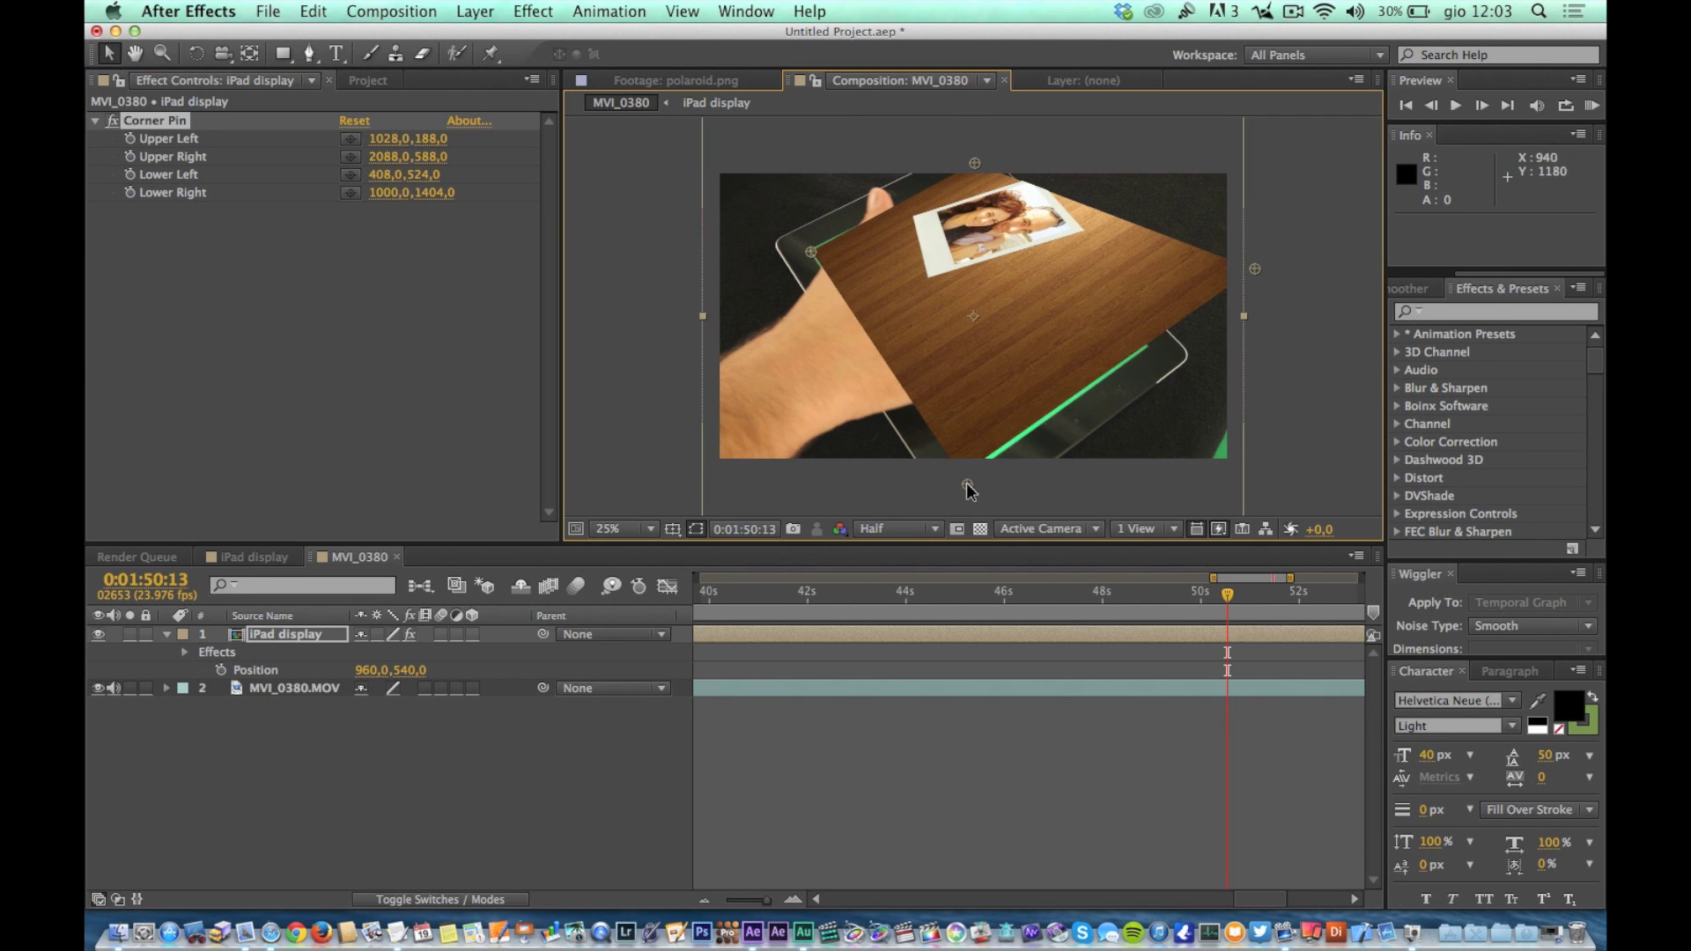
drag(1255, 269, 1152, 347)
drag(810, 252, 806, 251)
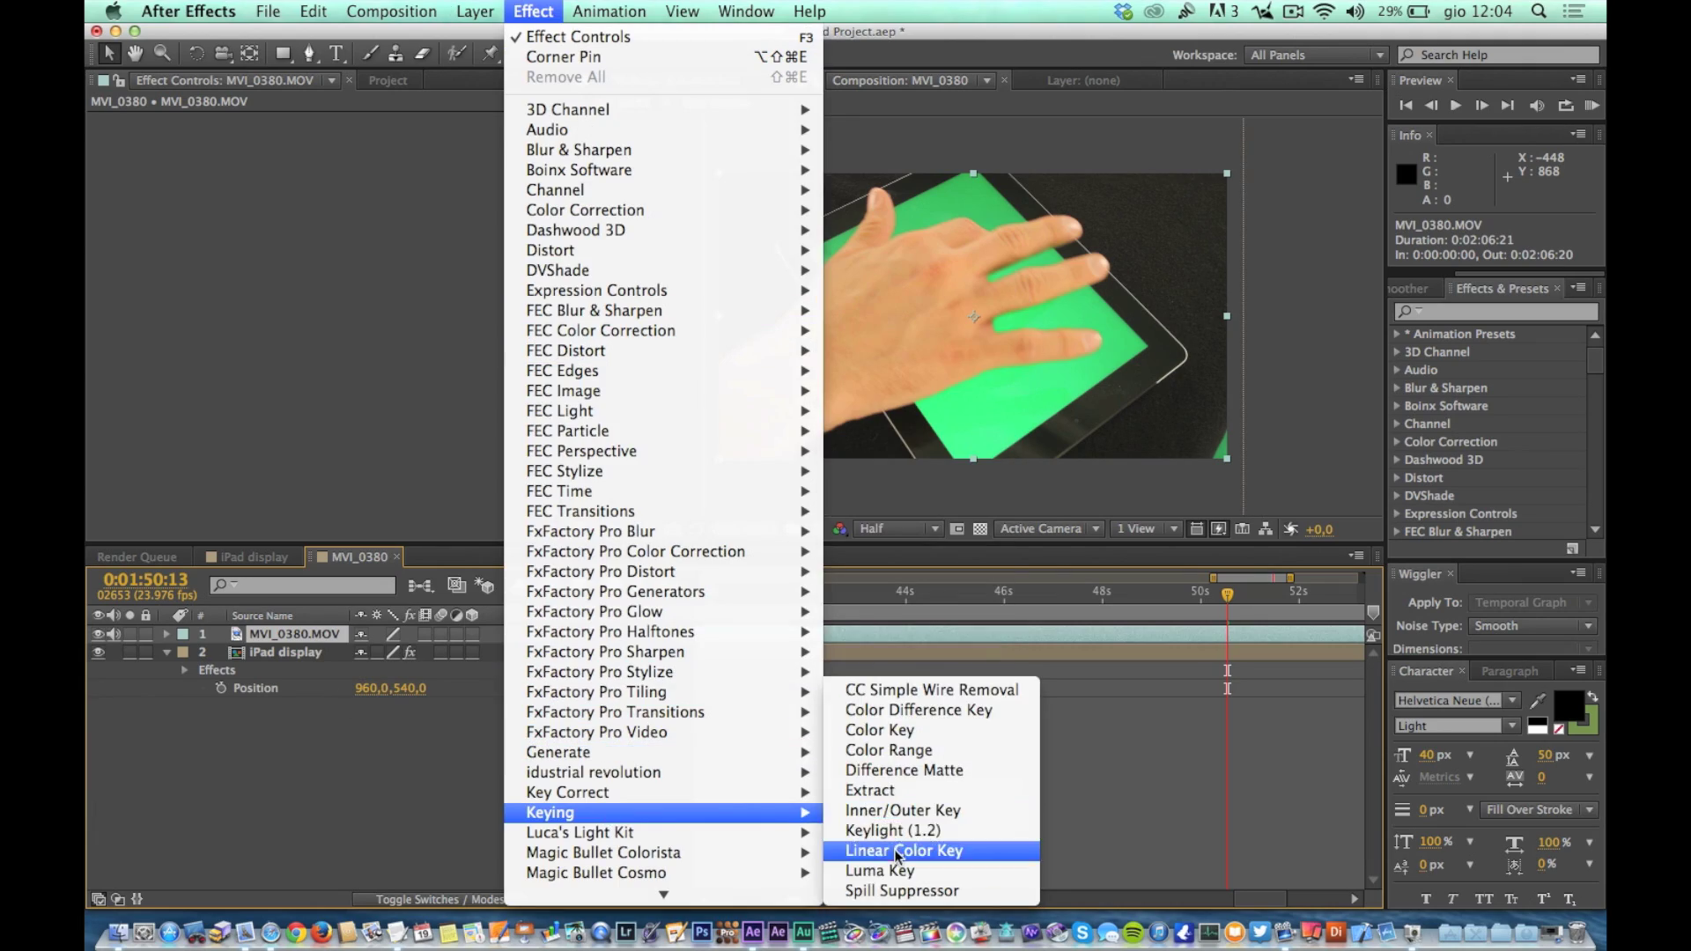
Key the footage with Keylight: Screen Gain 123, Screen Balance 36, Clip White 84.
click(881, 825)
click(427, 218)
click(408, 398)
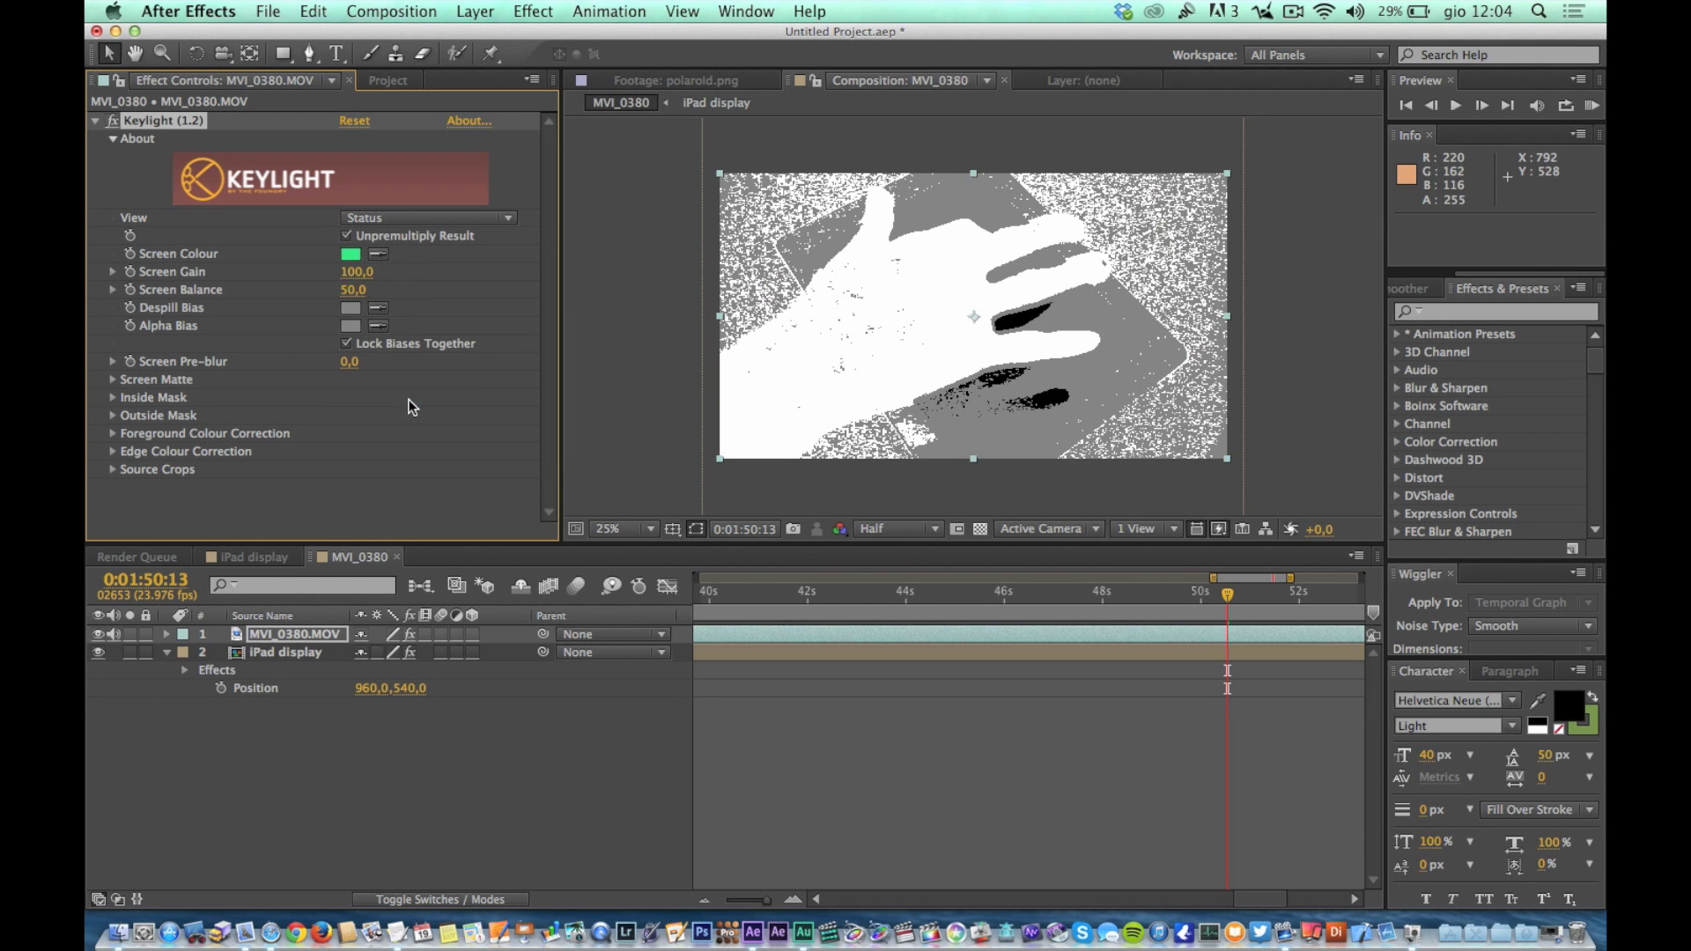
drag(357, 271, 347, 312)
click(113, 379)
drag(353, 405, 331, 403)
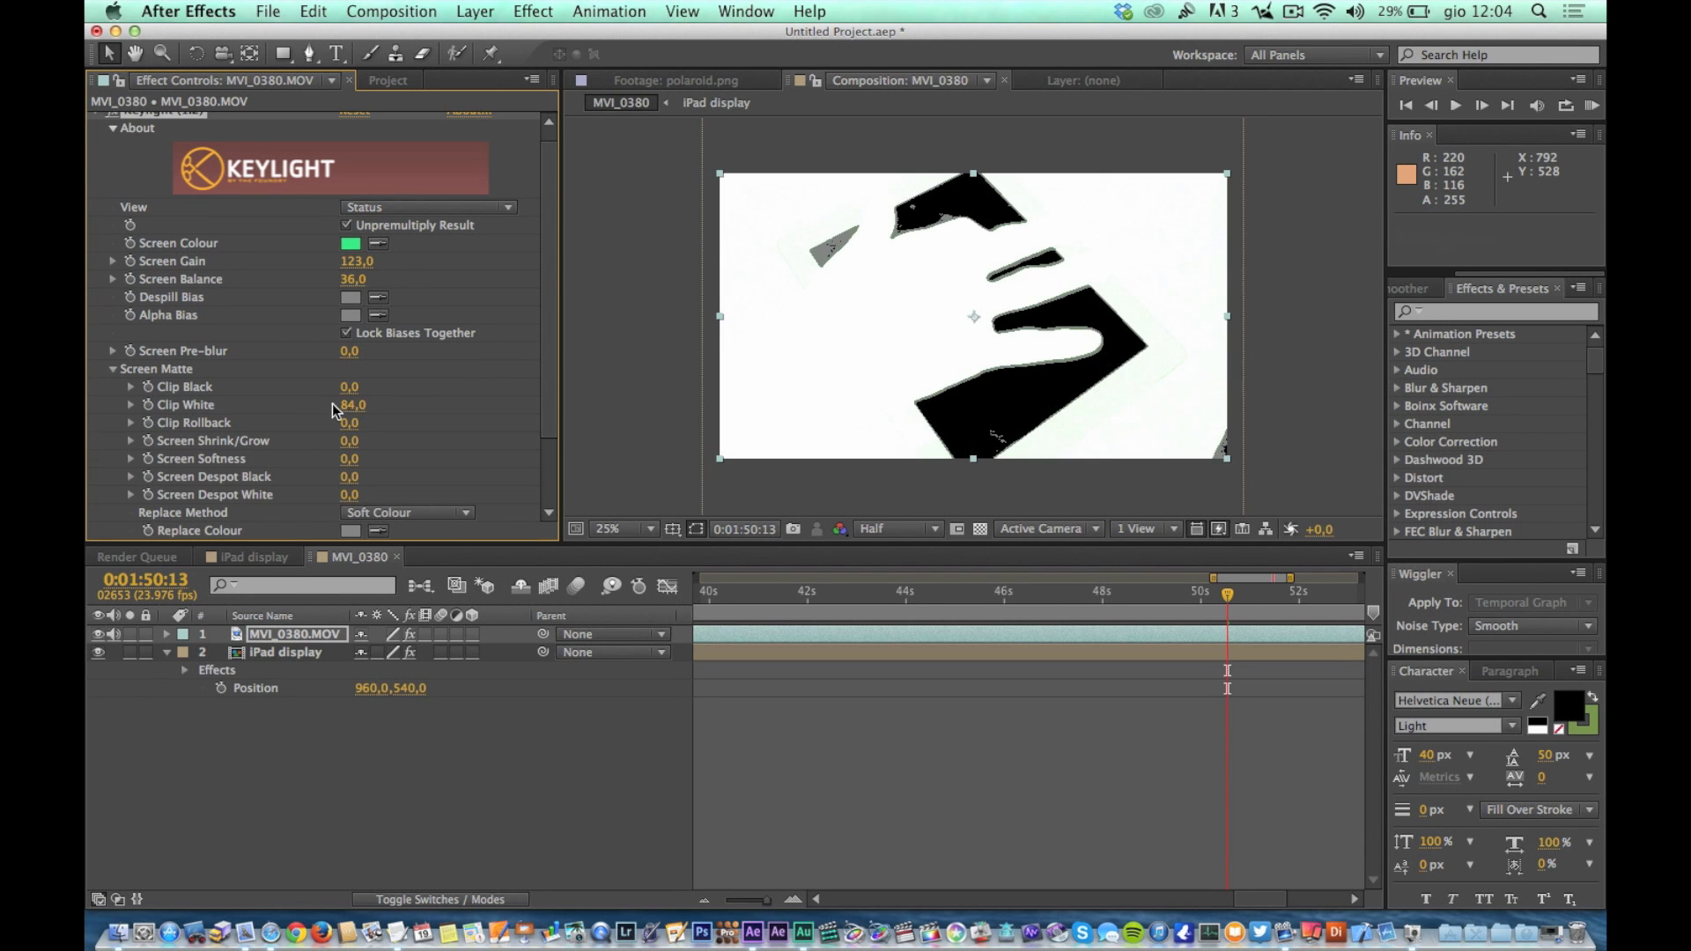
Set Keylight's View to Final Result and Replace Method to Source.
click(405, 512)
click(370, 550)
click(427, 207)
click(379, 444)
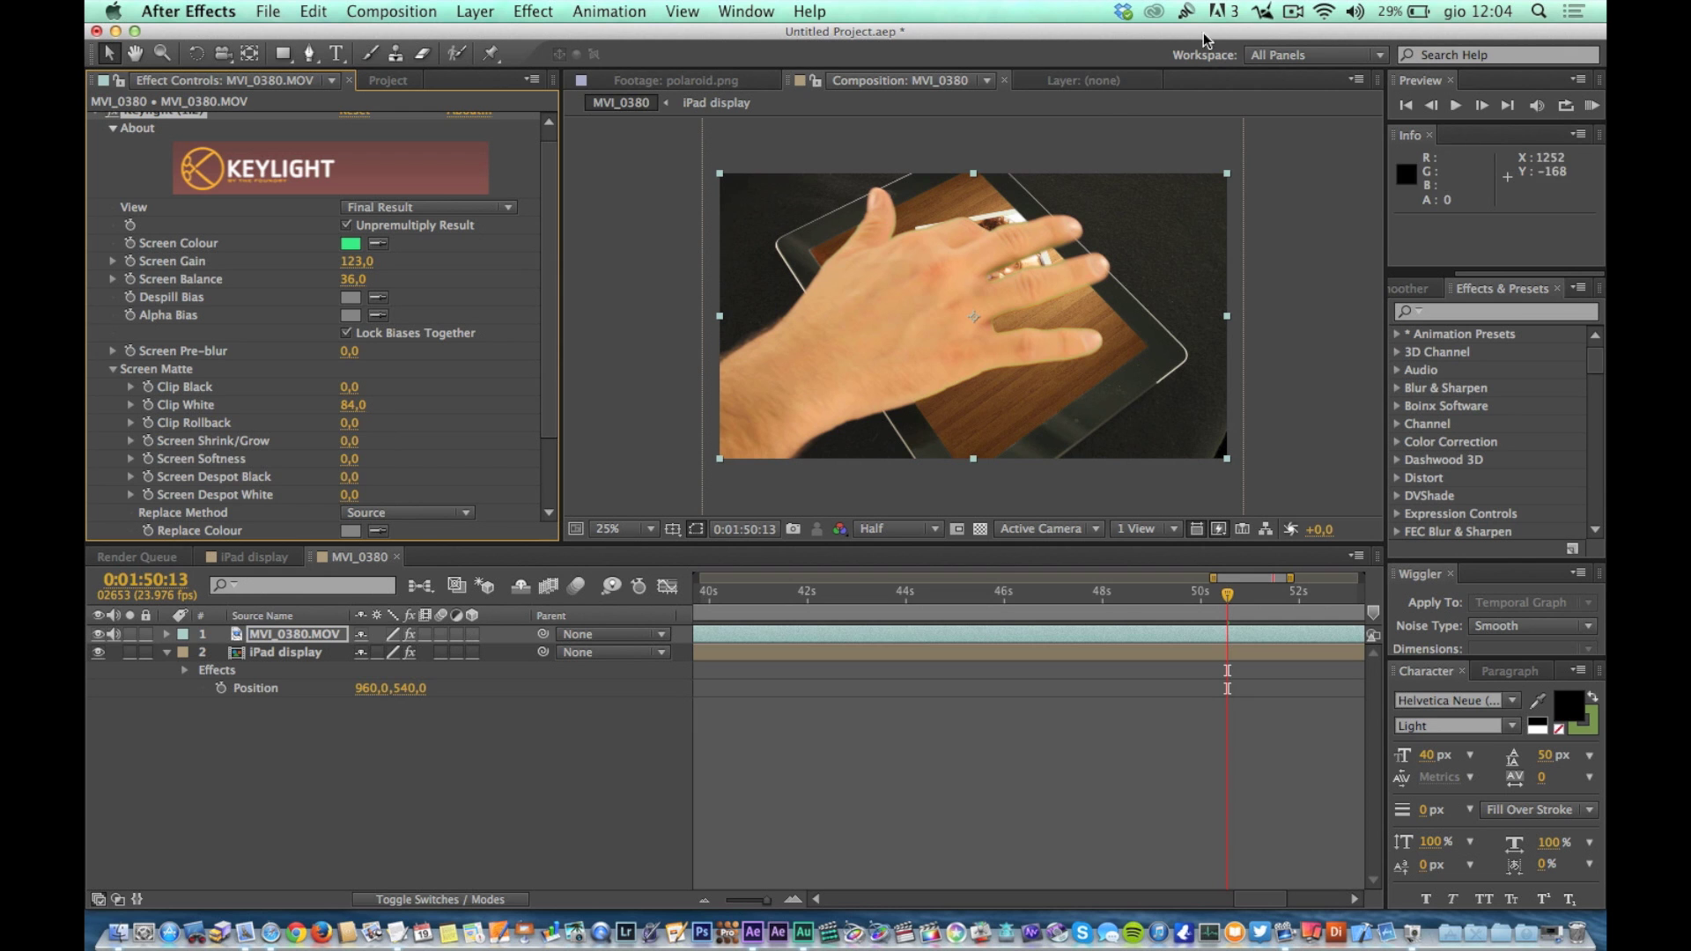
Add Spill Killer from Key Correct to suppress the green spill on the footage.
click(95, 113)
click(533, 11)
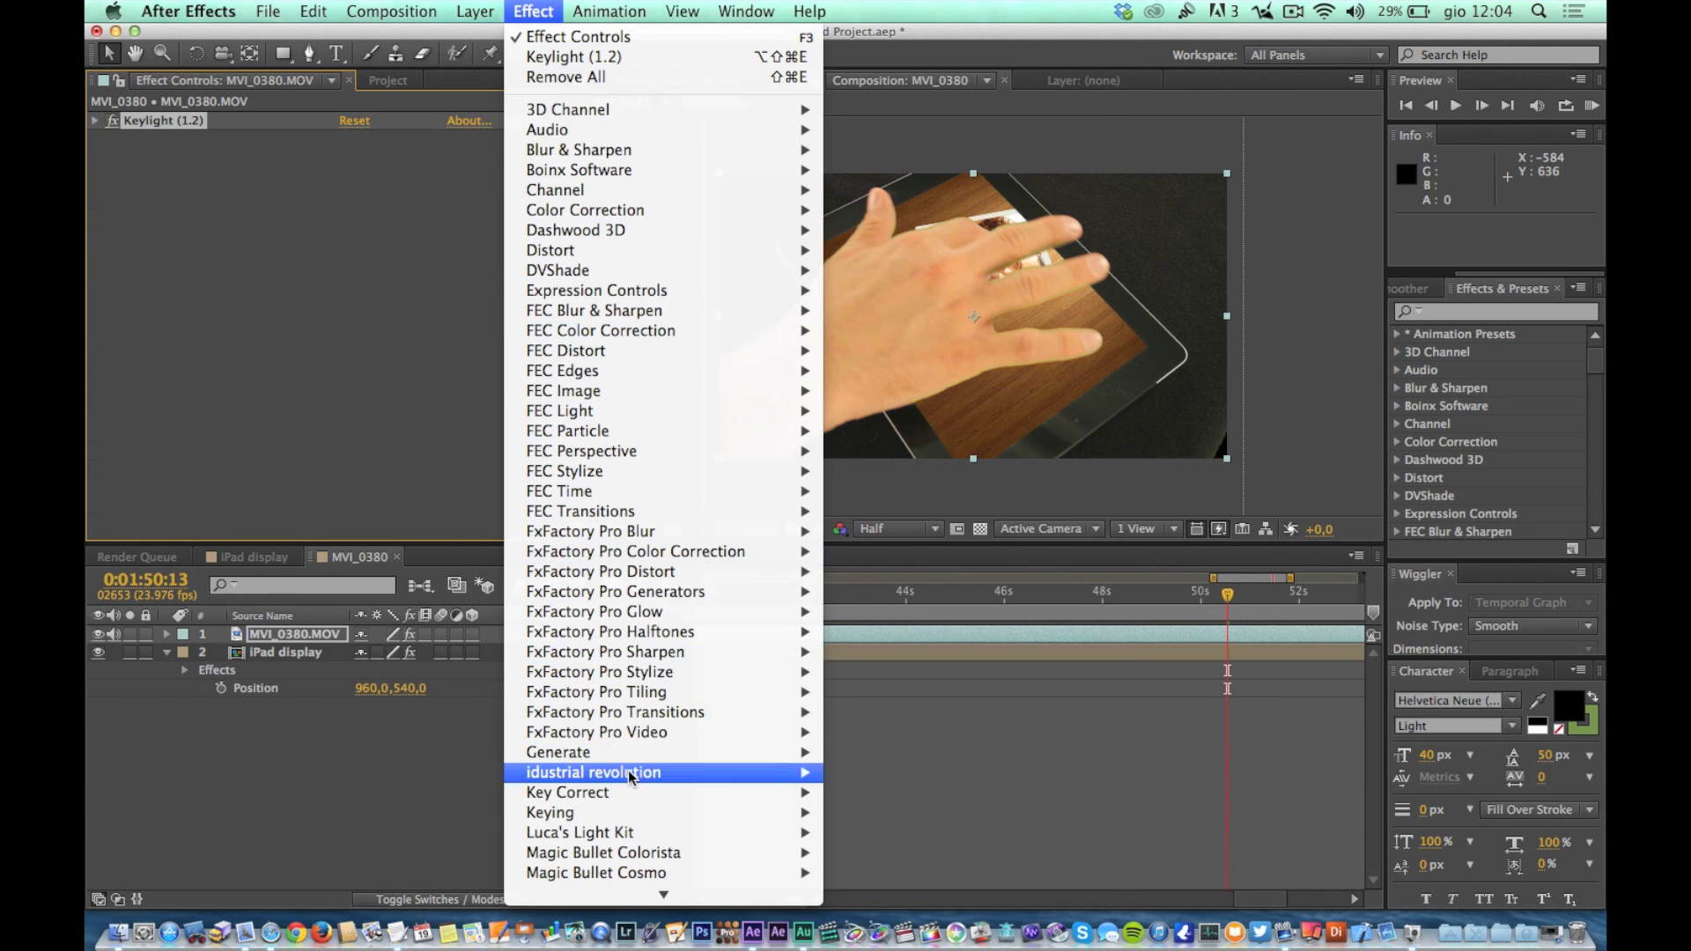
mouse_move(638, 792)
click(916, 849)
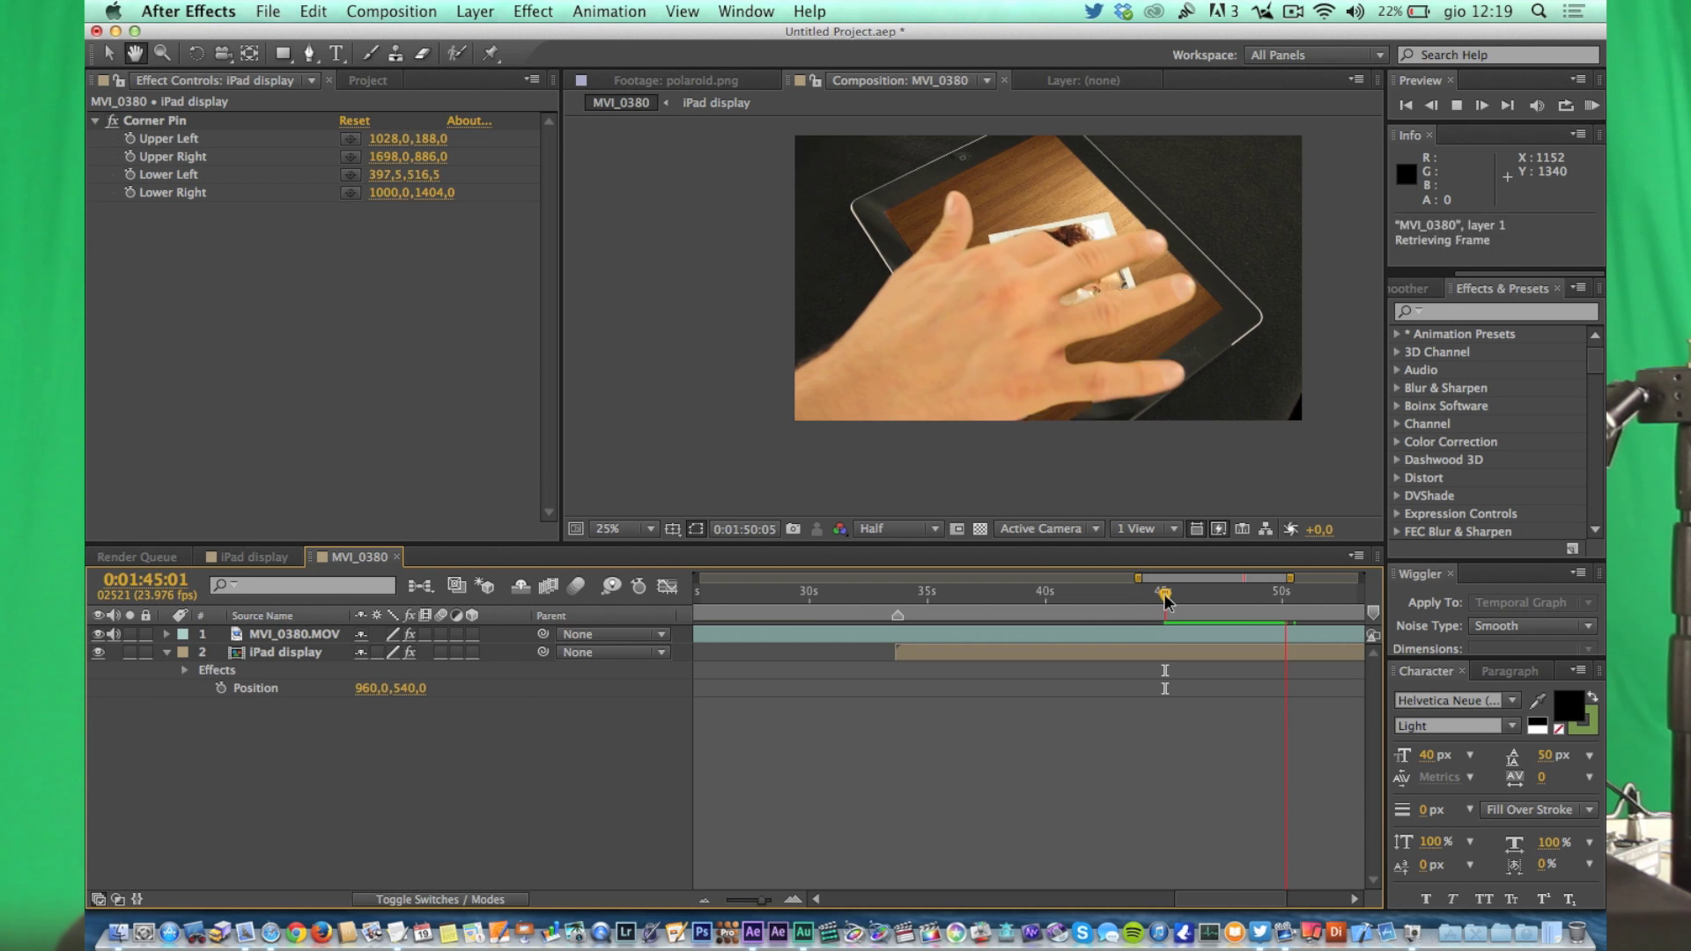
Preview the composite around 1:46 to check the interface timing against the finger.
drag(1164, 599, 1177, 606)
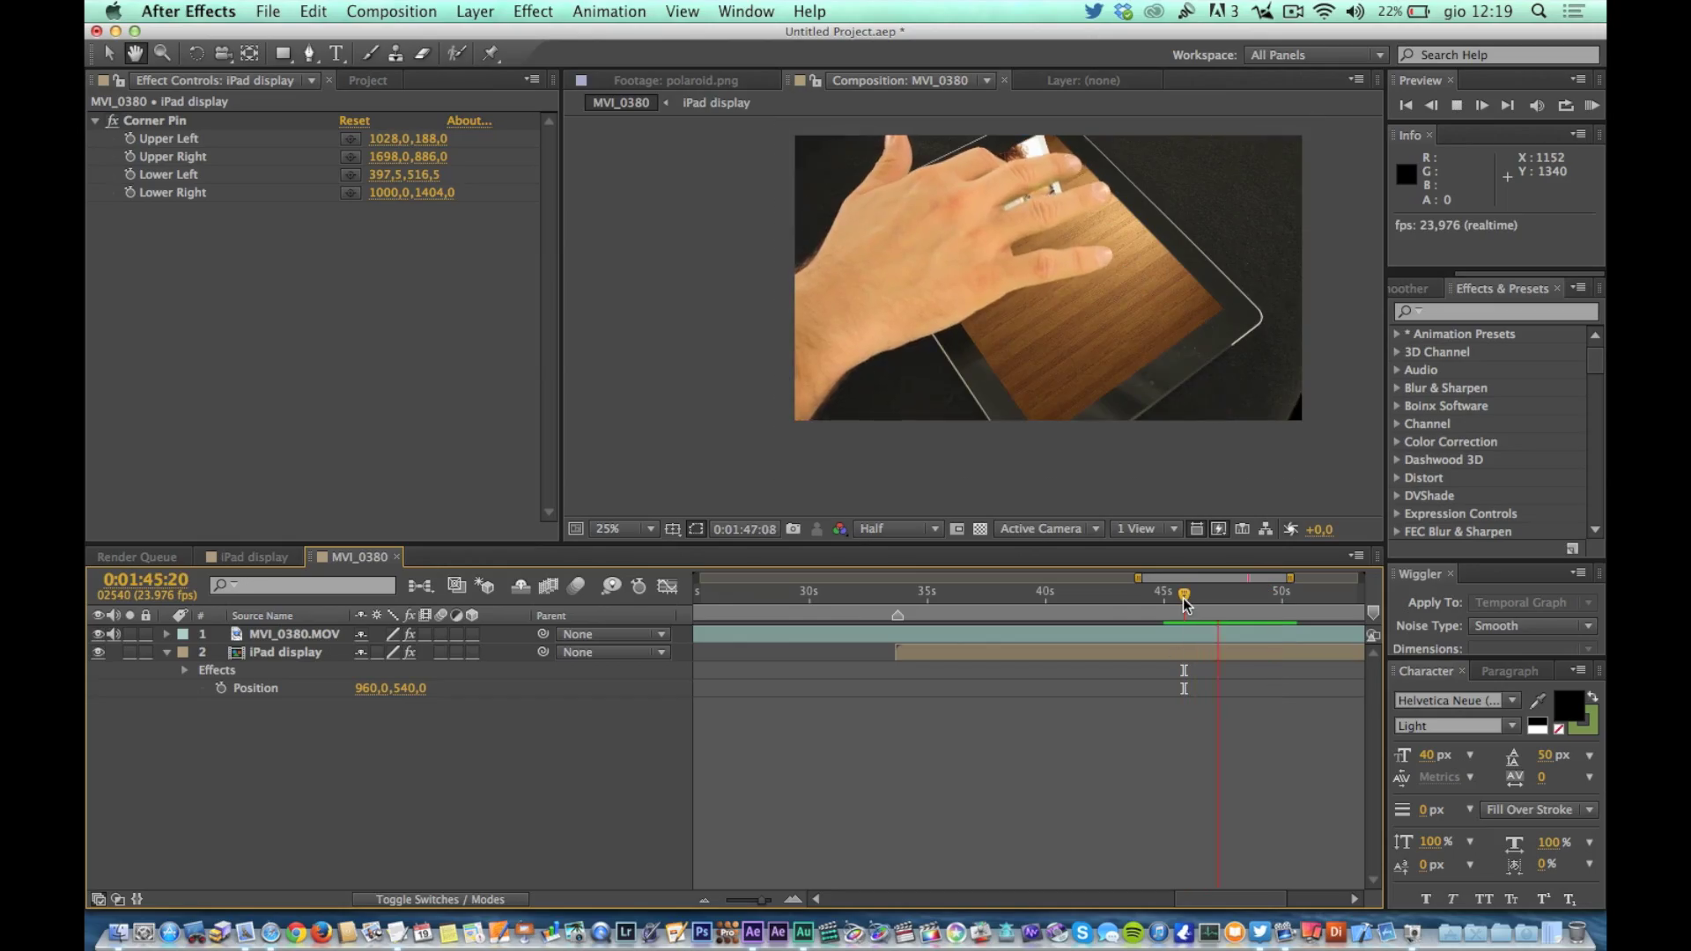
click(1207, 652)
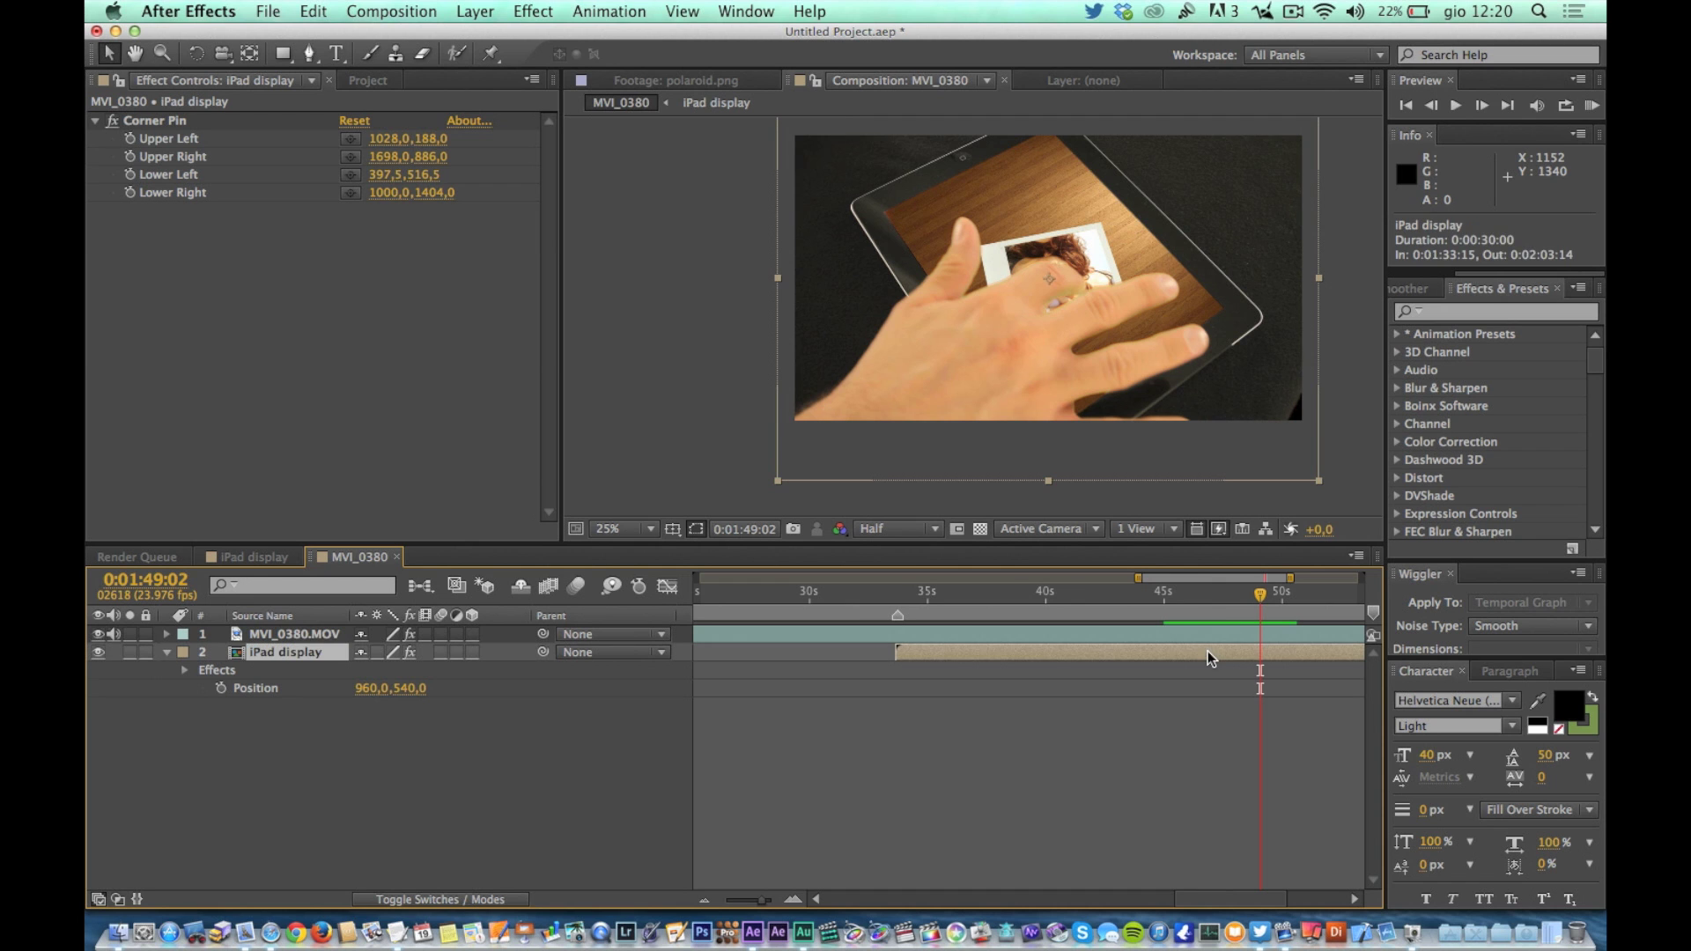
click(1195, 590)
key(space)
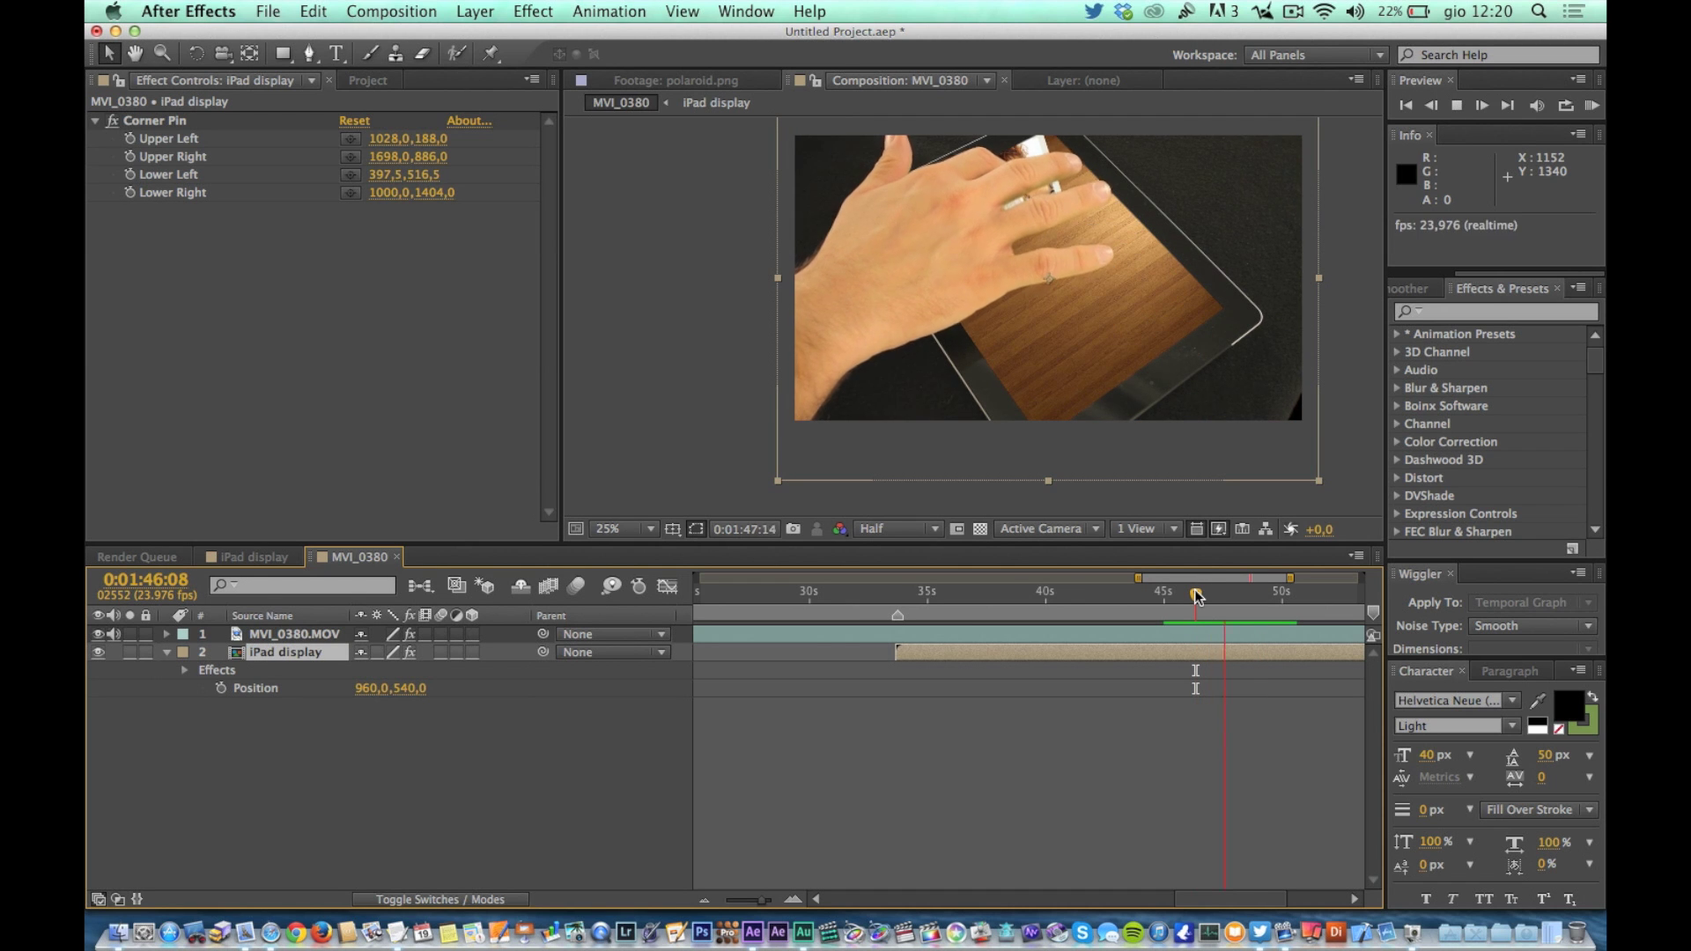
click(794, 899)
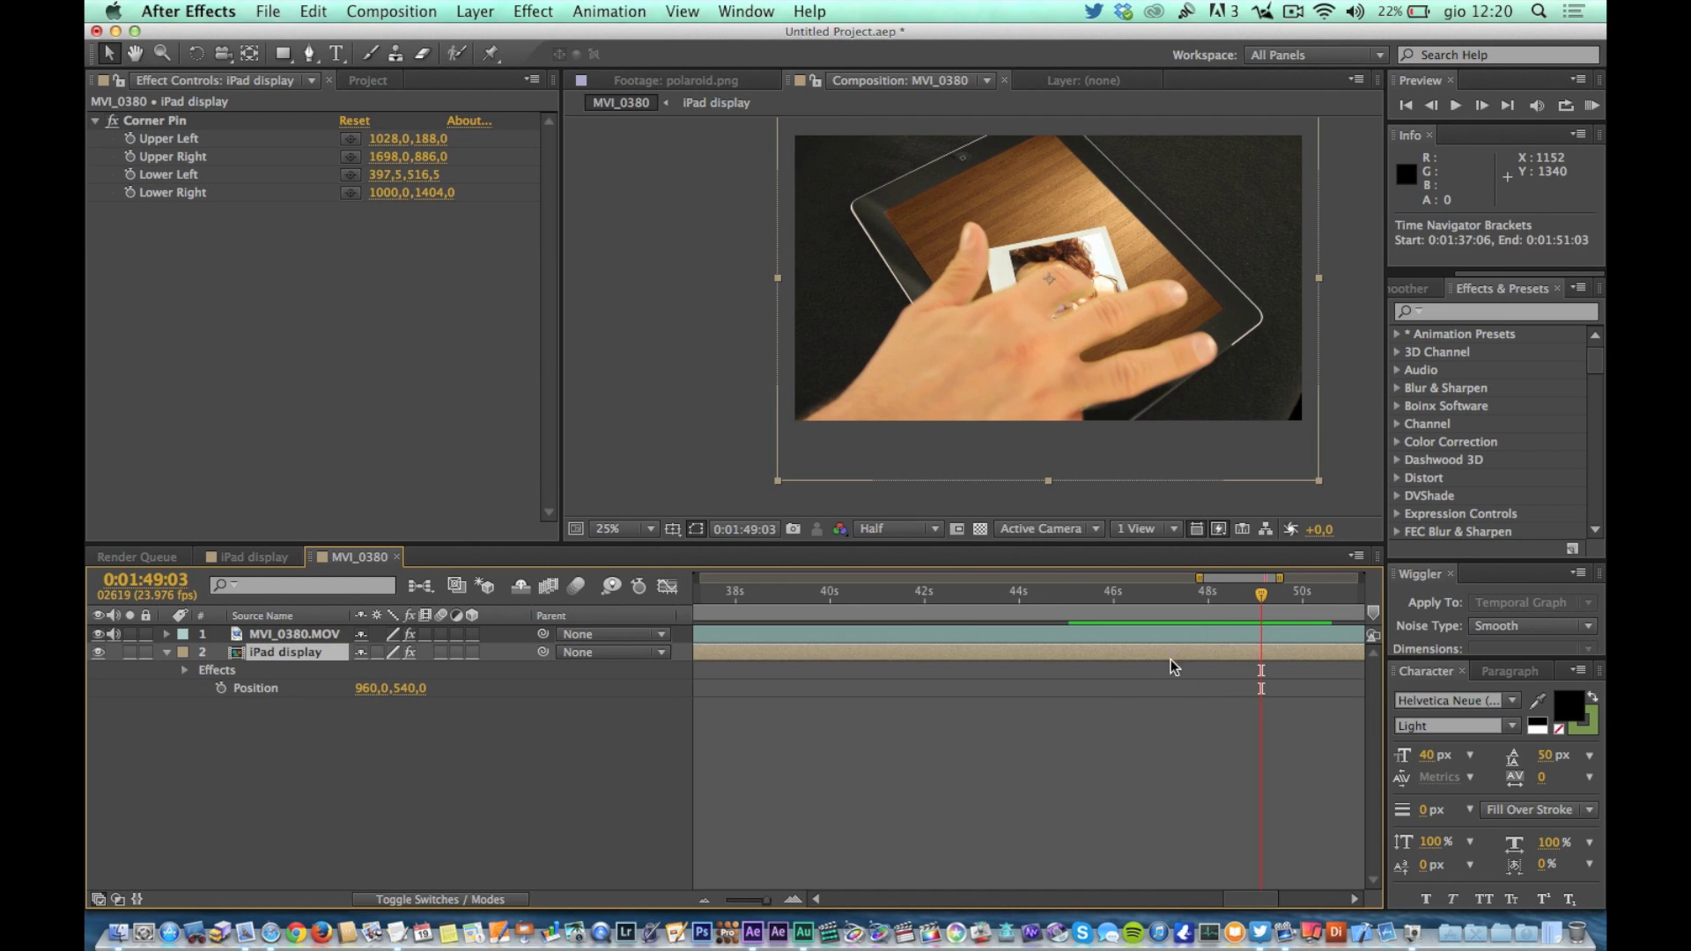
click(1115, 595)
key(space)
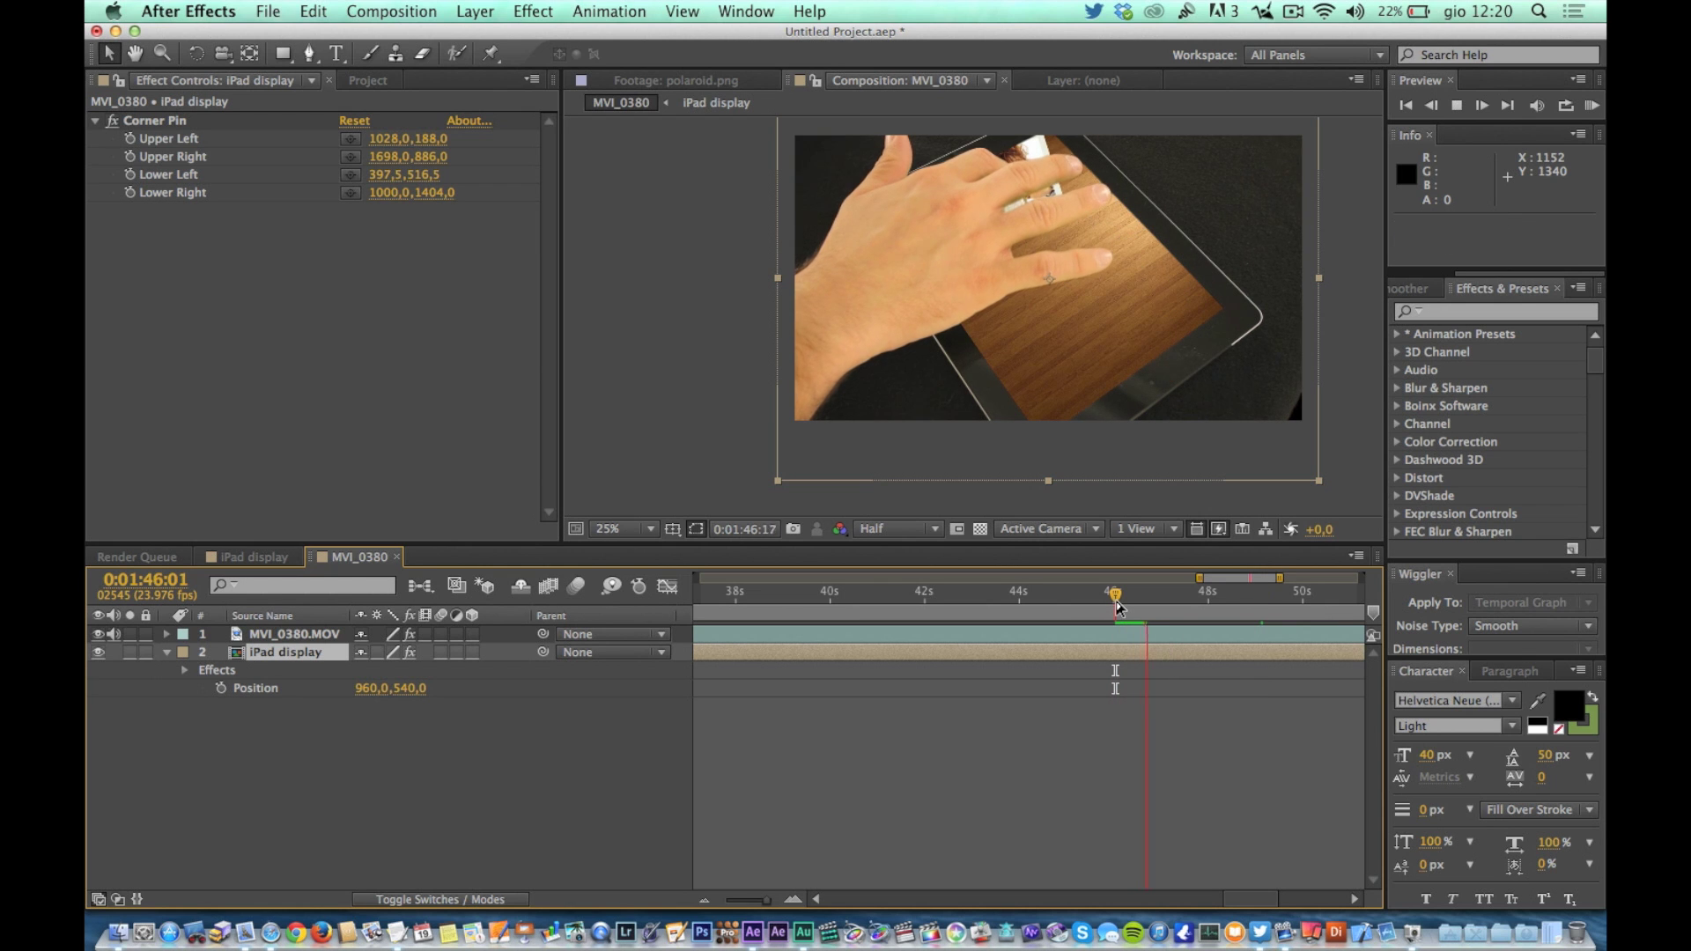
key(space)
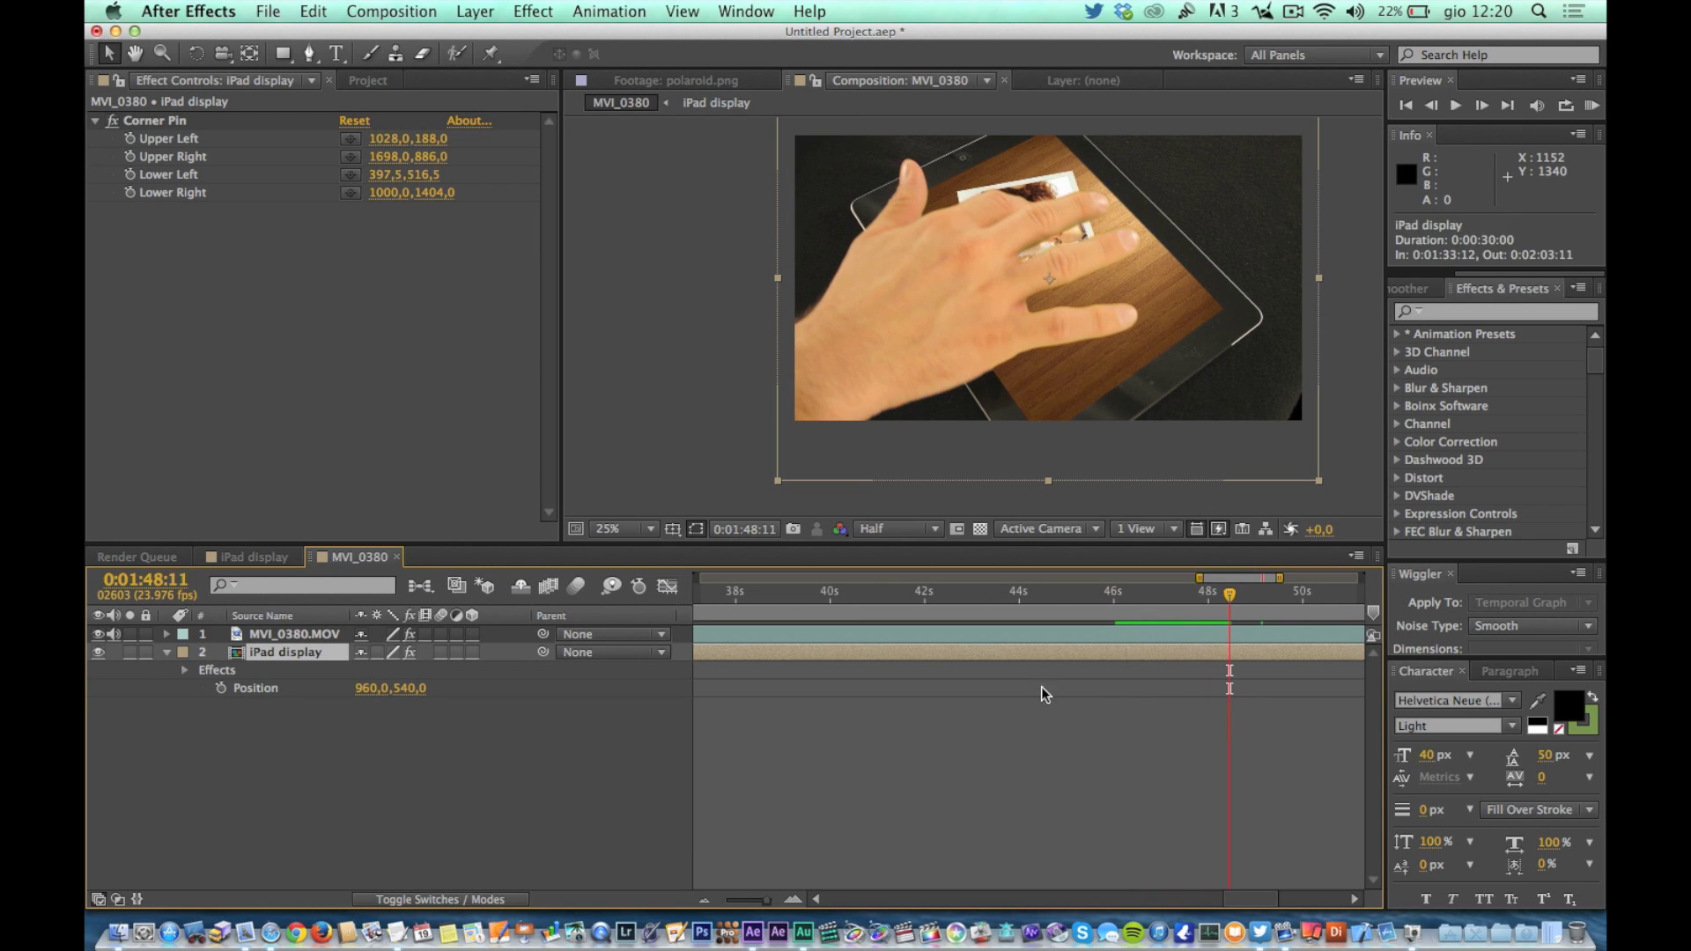
Shift the iPad display layer two frames later and preview it again from 0:01:47:13.
click(792, 898)
drag(1069, 657, 1077, 655)
click(1055, 600)
key(space)
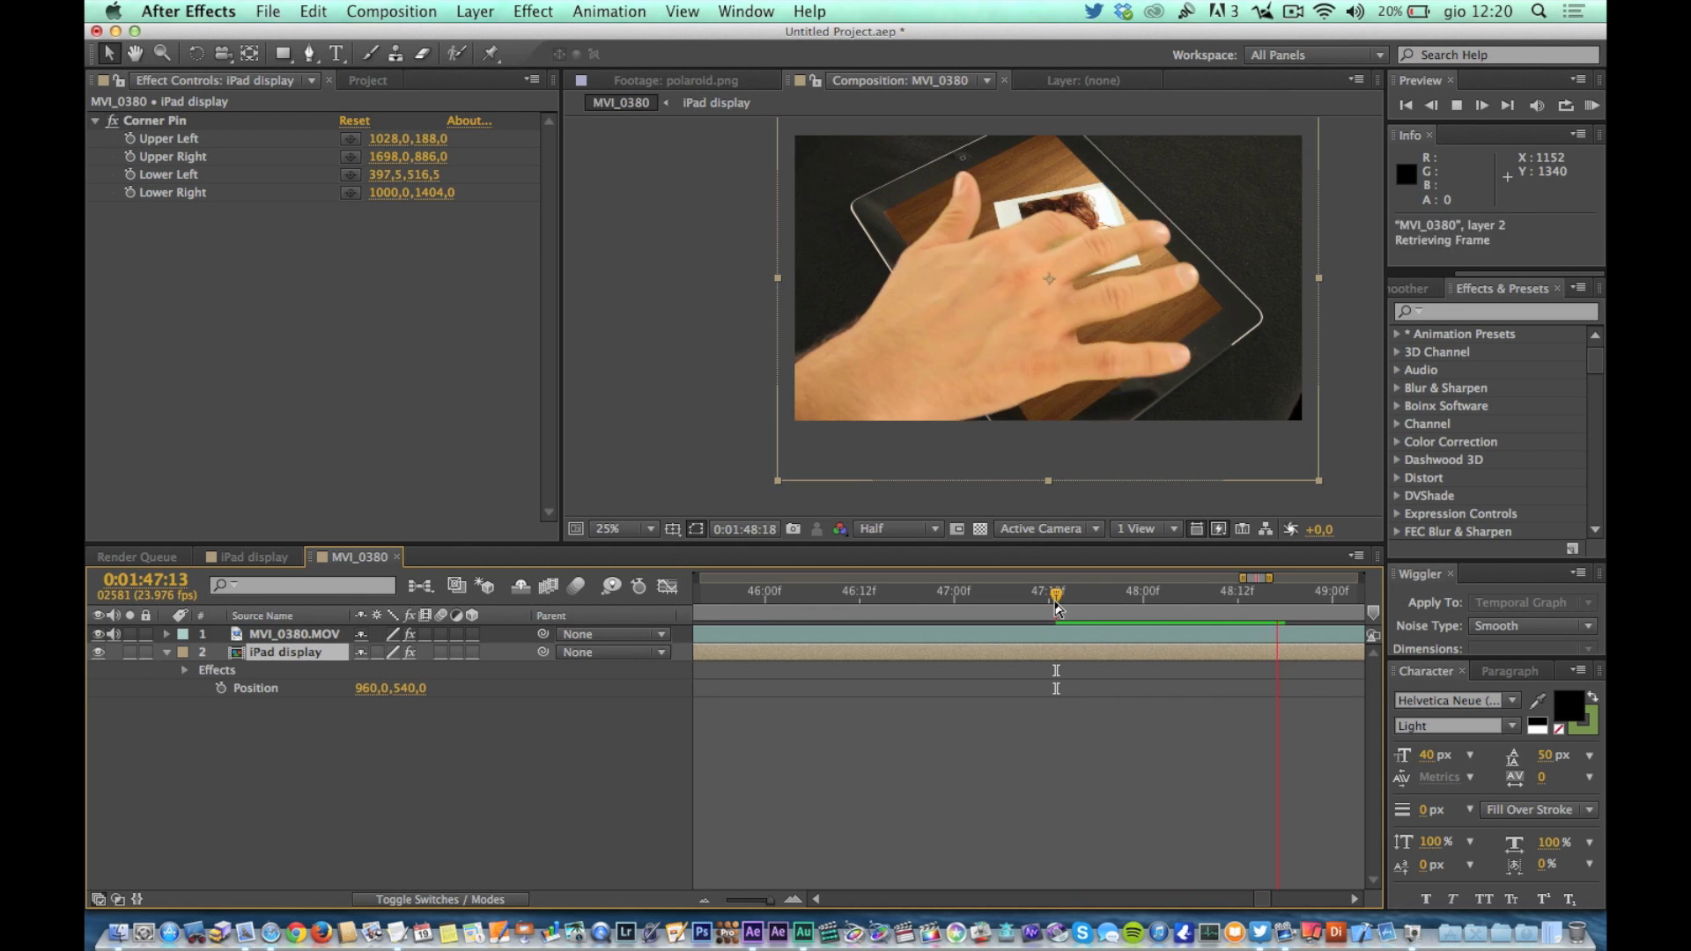
key(space)
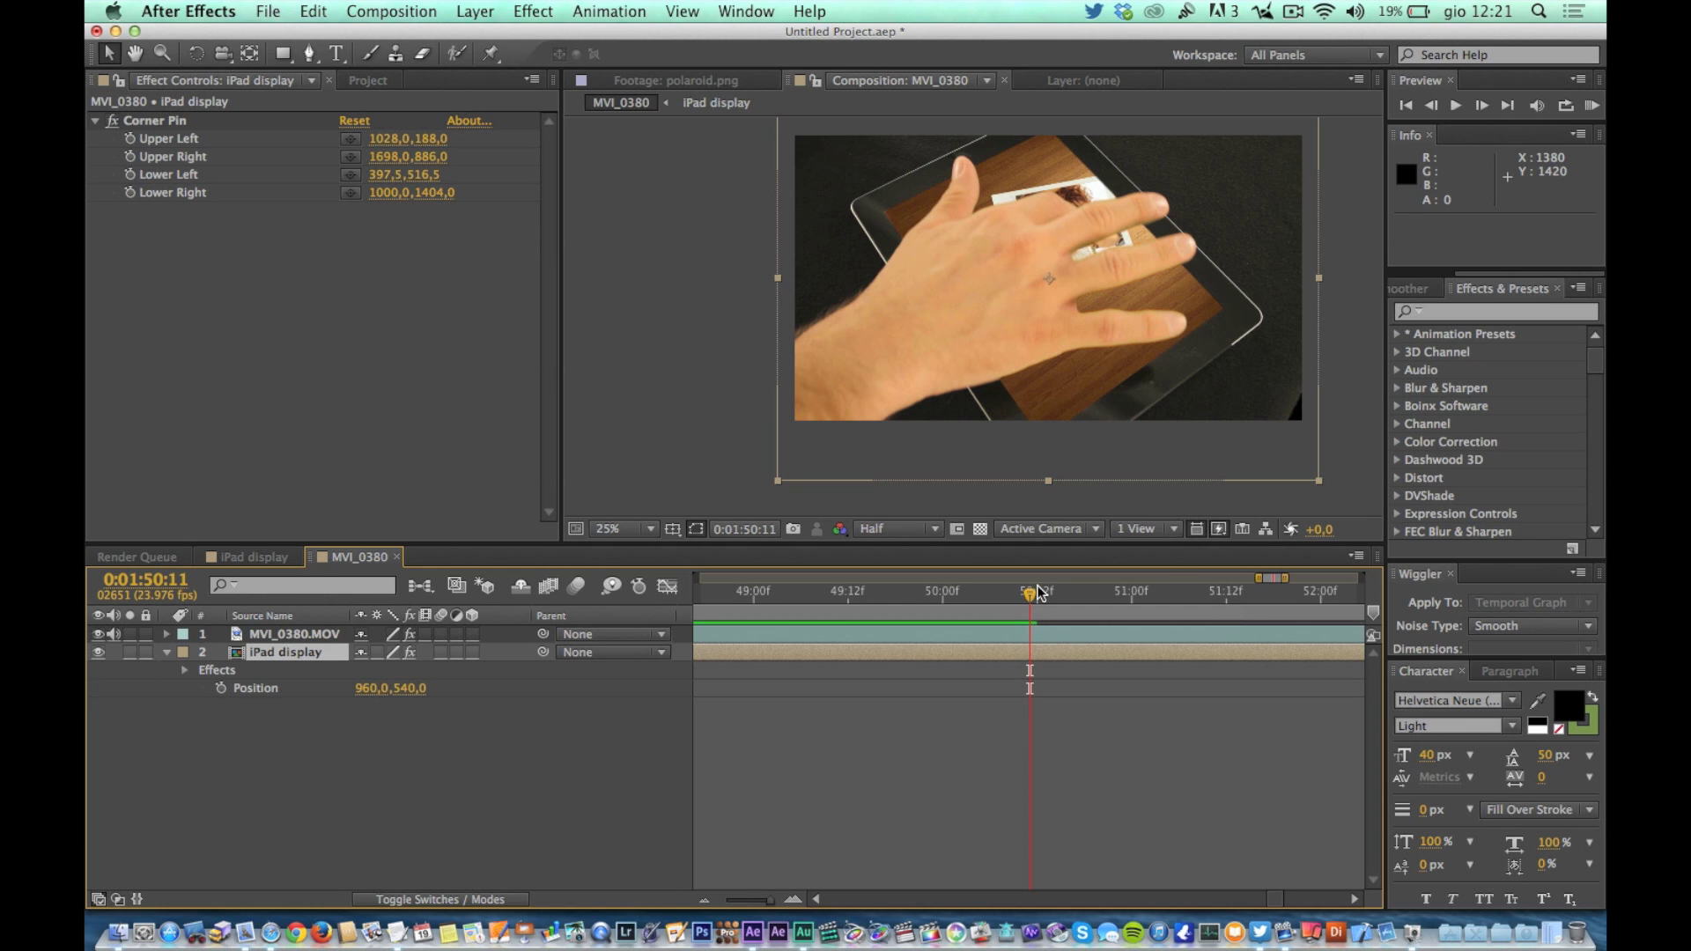
Apply Curves to the iPad display layer, lifting blacks, lowering whites and brightening midtones.
key(super+alt+shift+e)
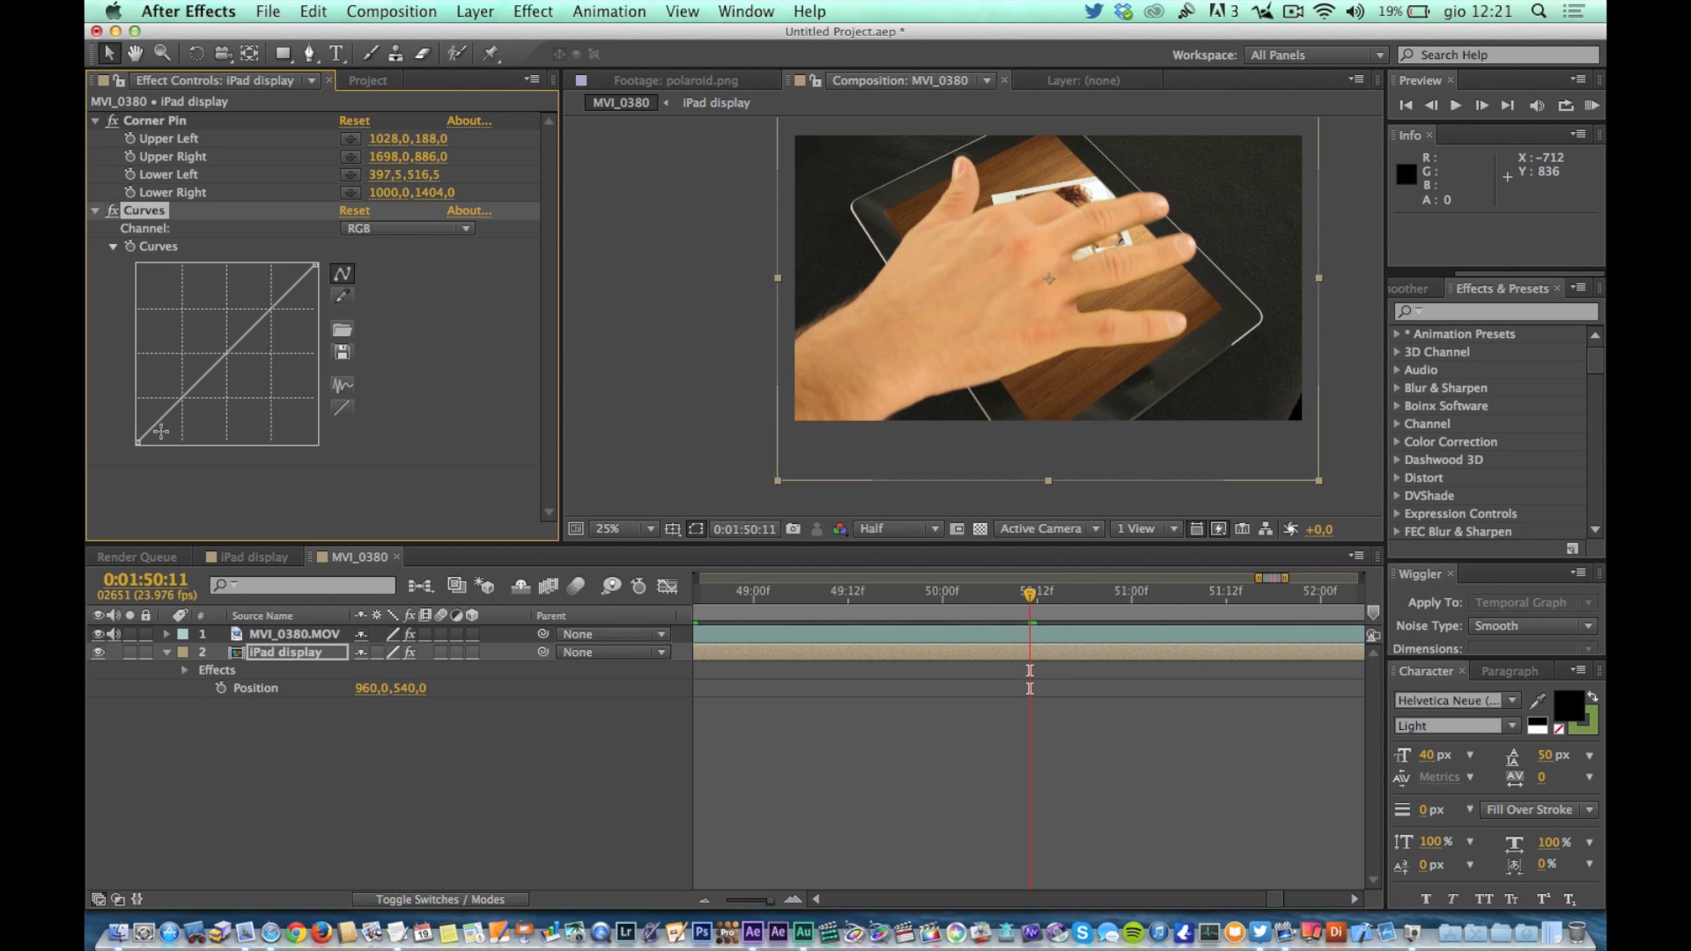
drag(140, 439, 140, 419)
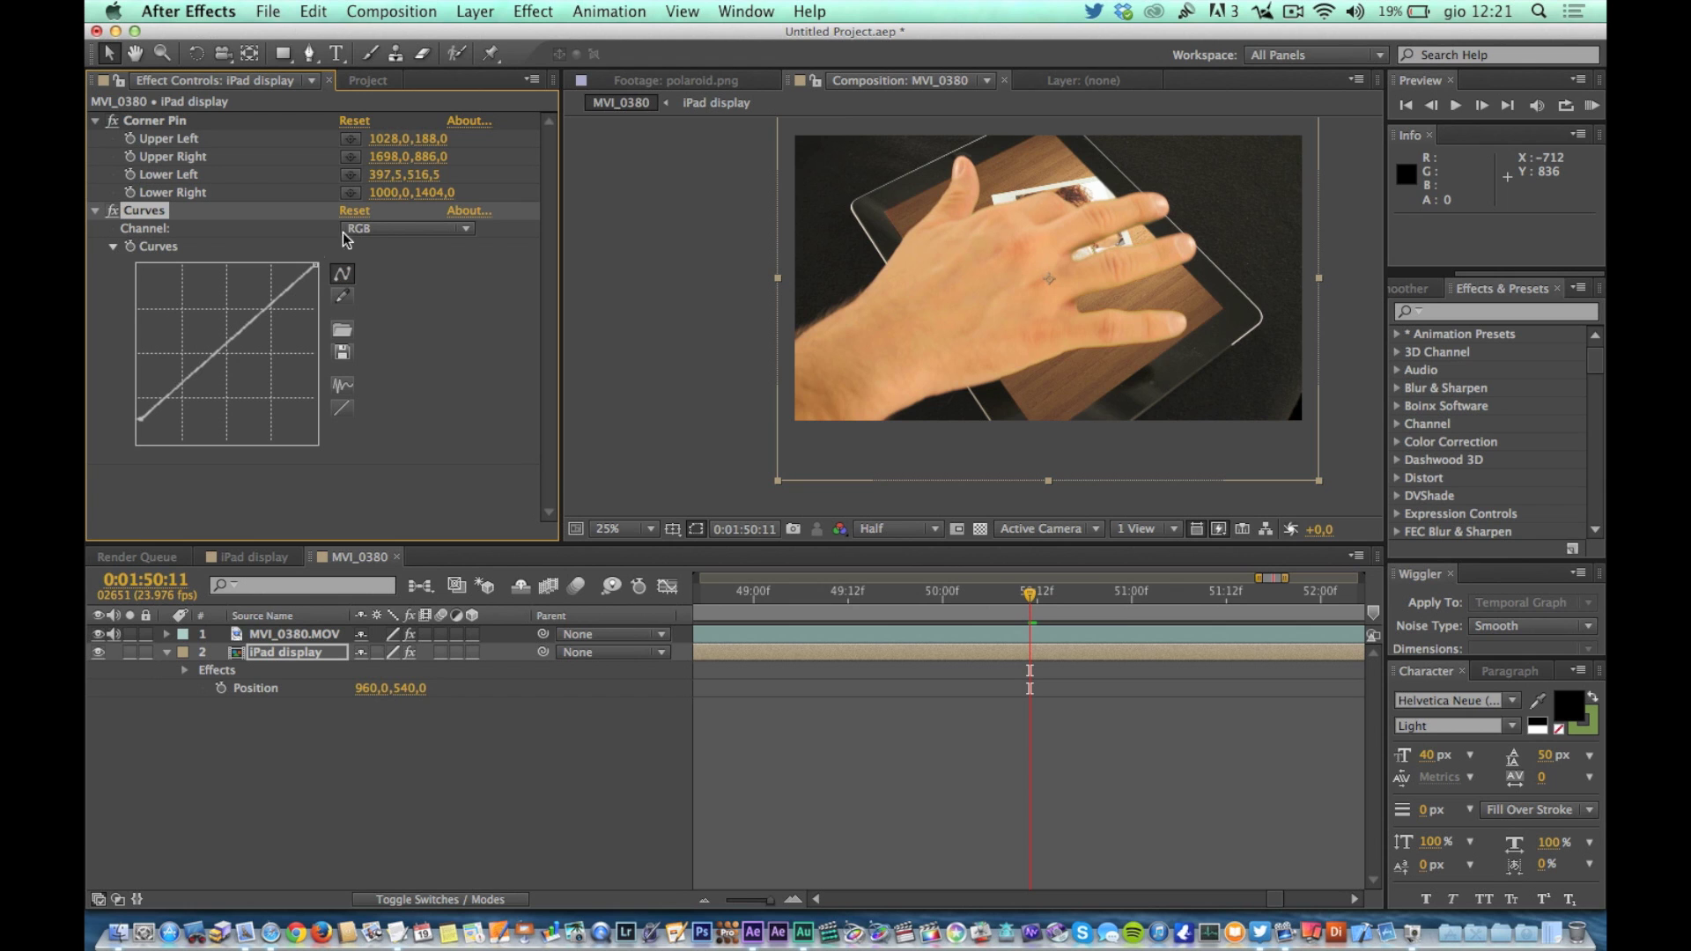
drag(313, 267, 313, 292)
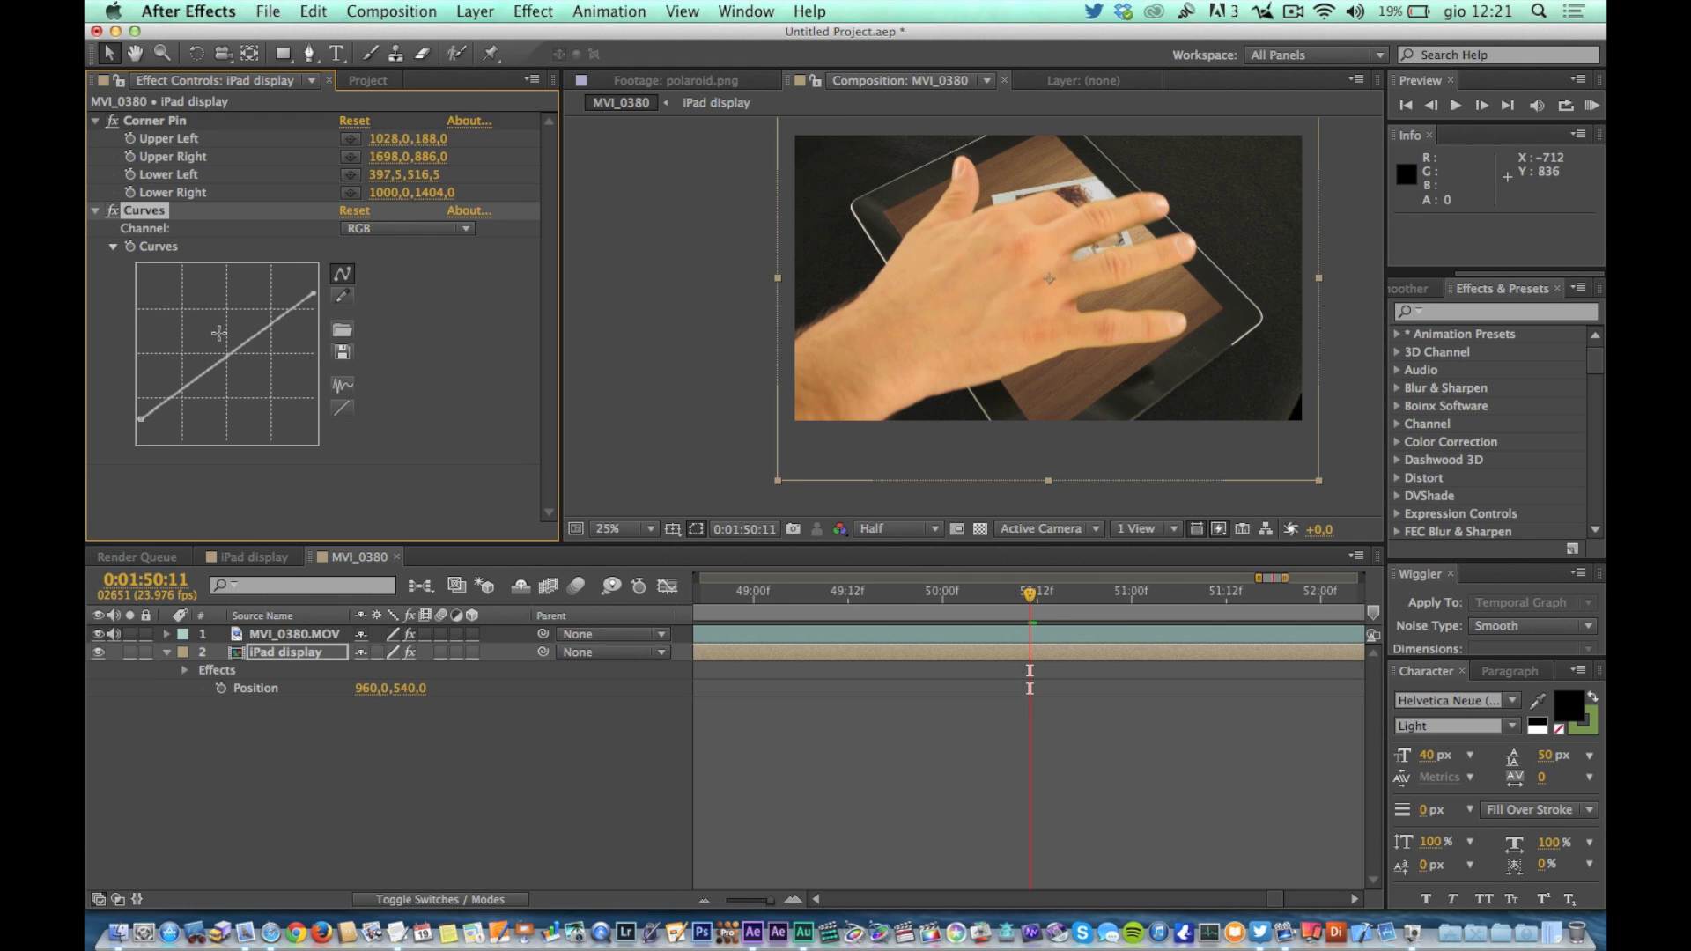
drag(199, 369, 197, 363)
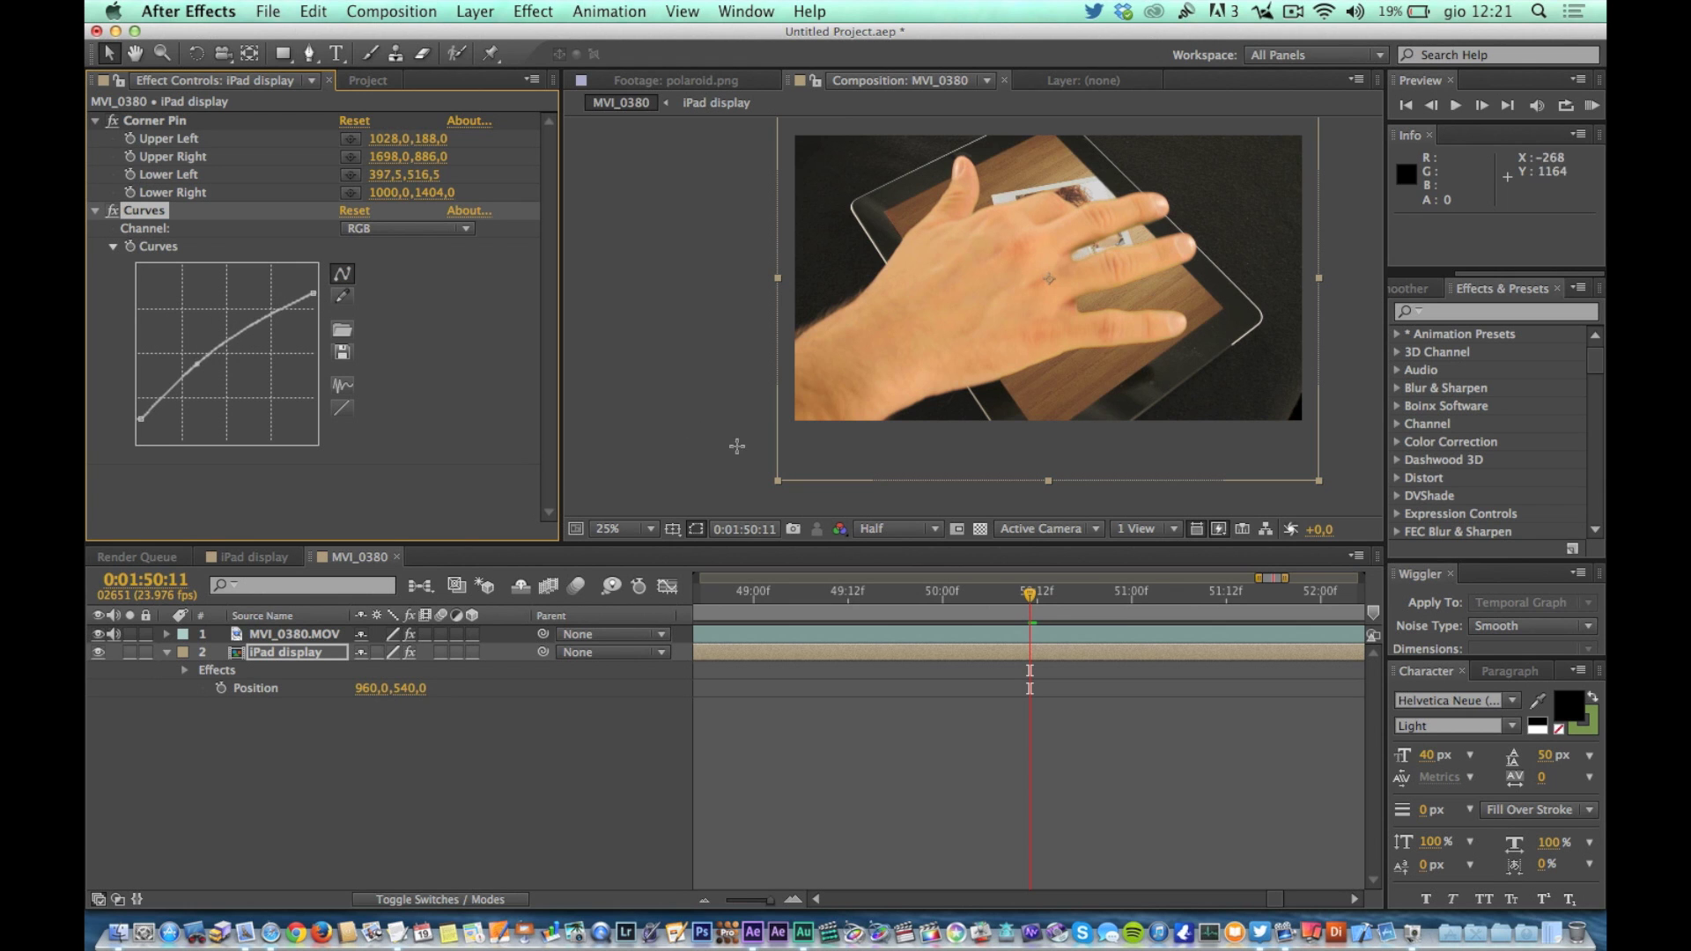
Add Hue/Saturation to the iPad display layer with Master Saturation at -24.
click(571, 10)
mouse_move(550, 12)
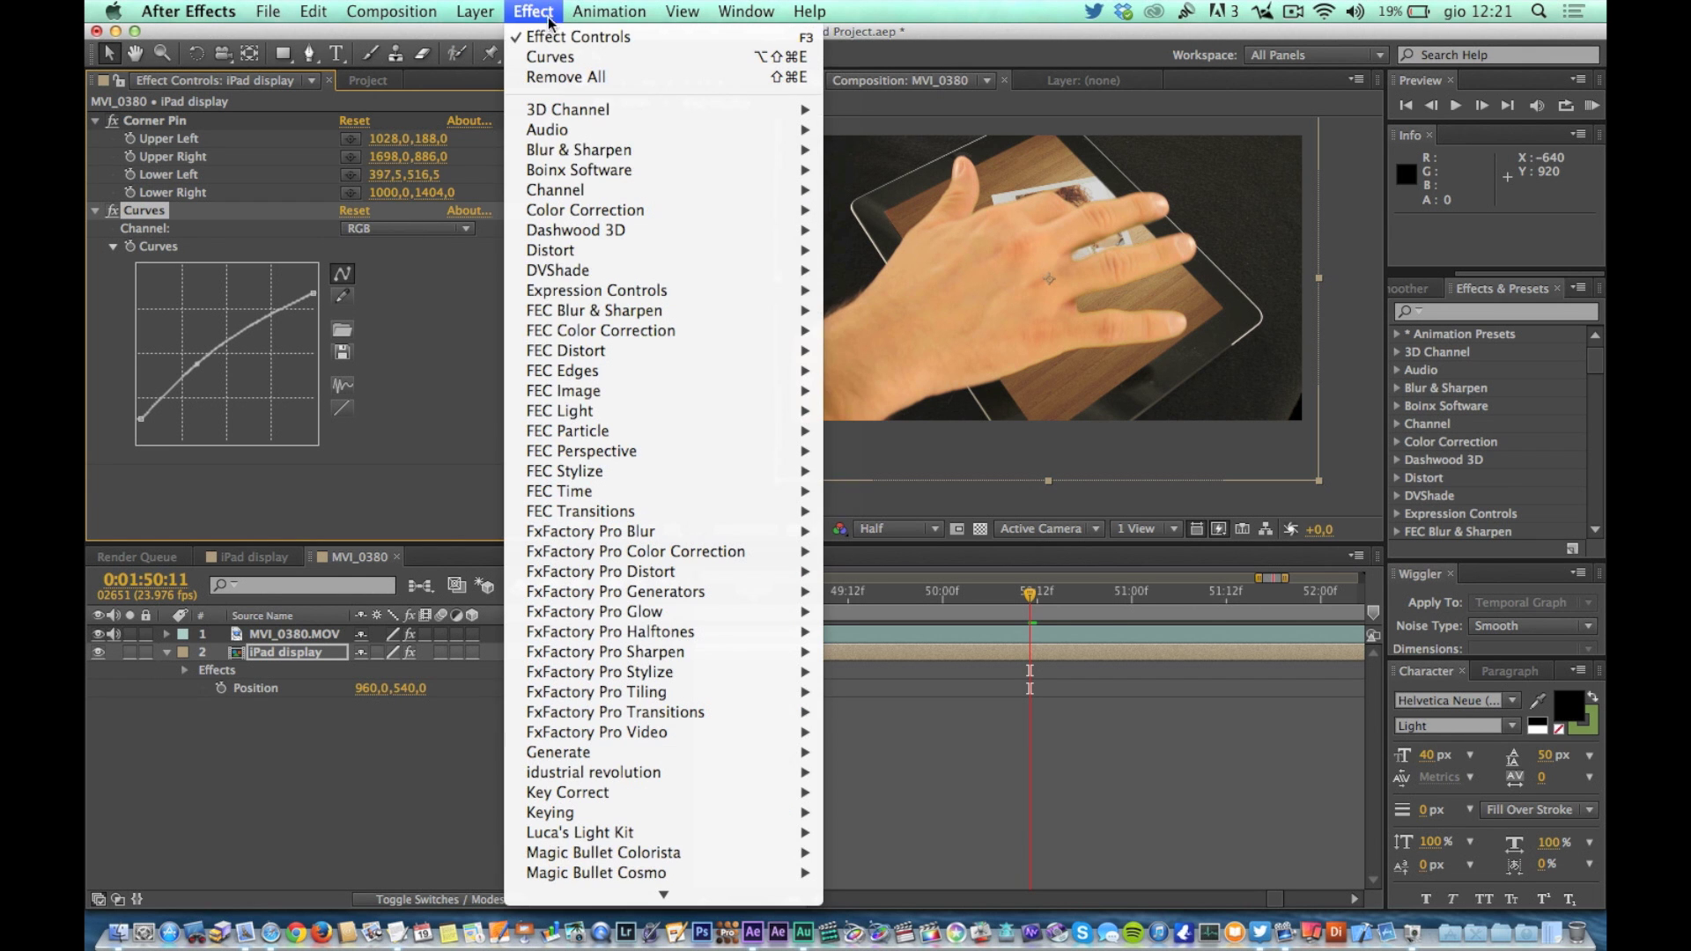
mouse_move(632, 210)
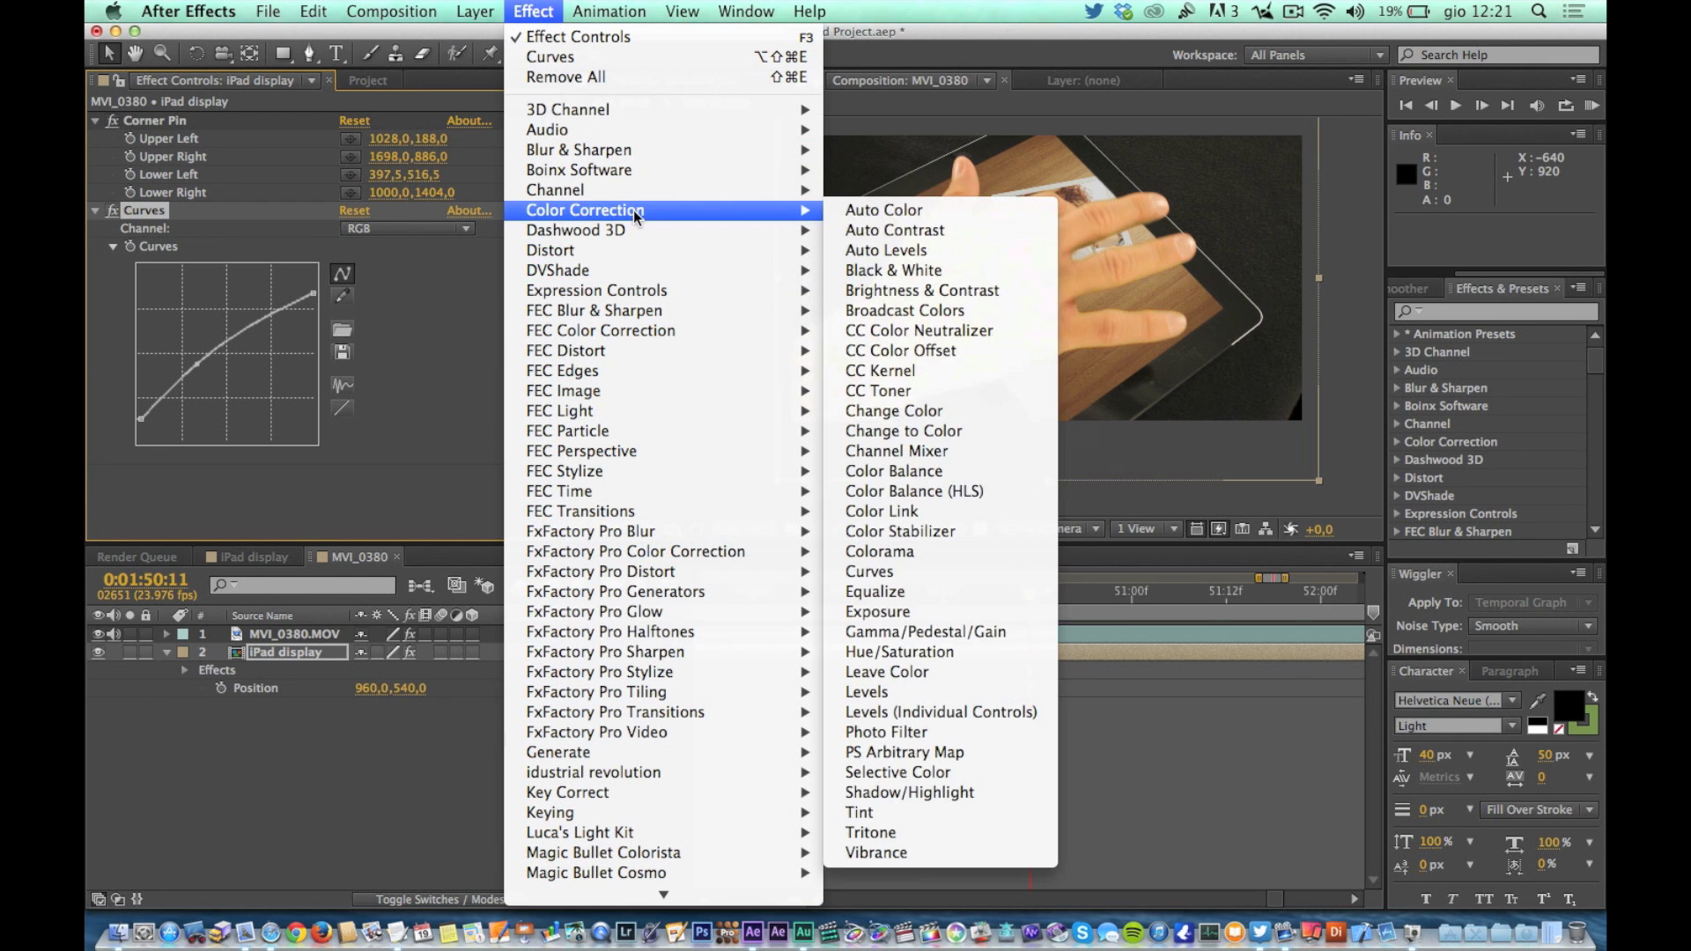
click(1013, 652)
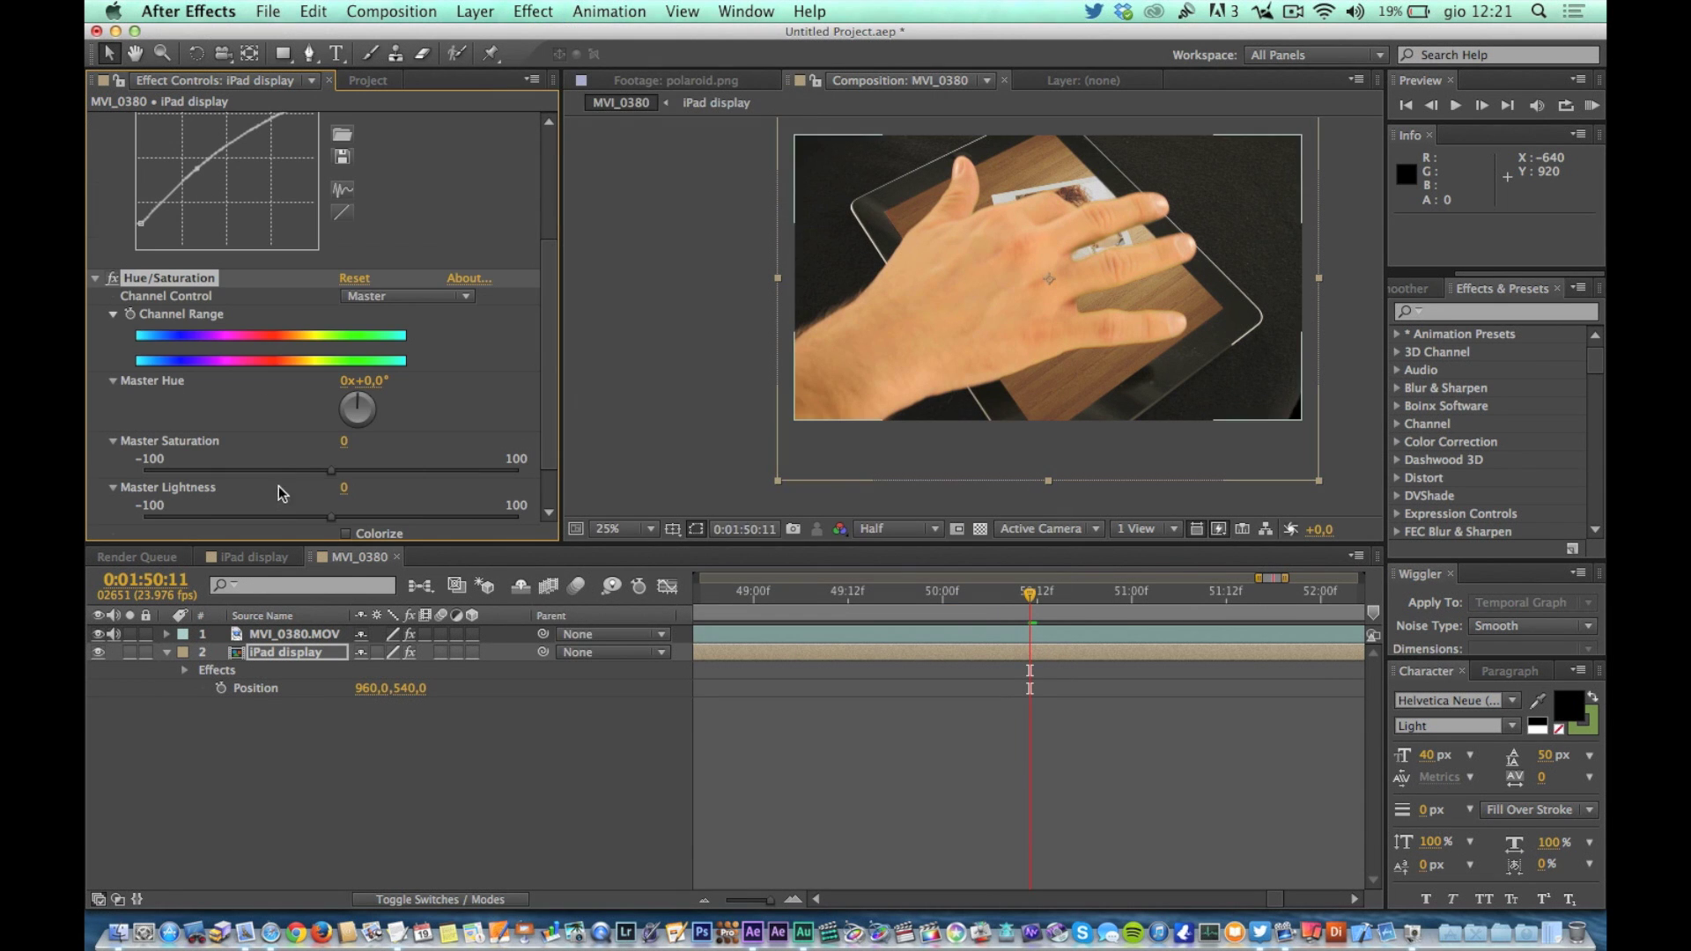
click(288, 471)
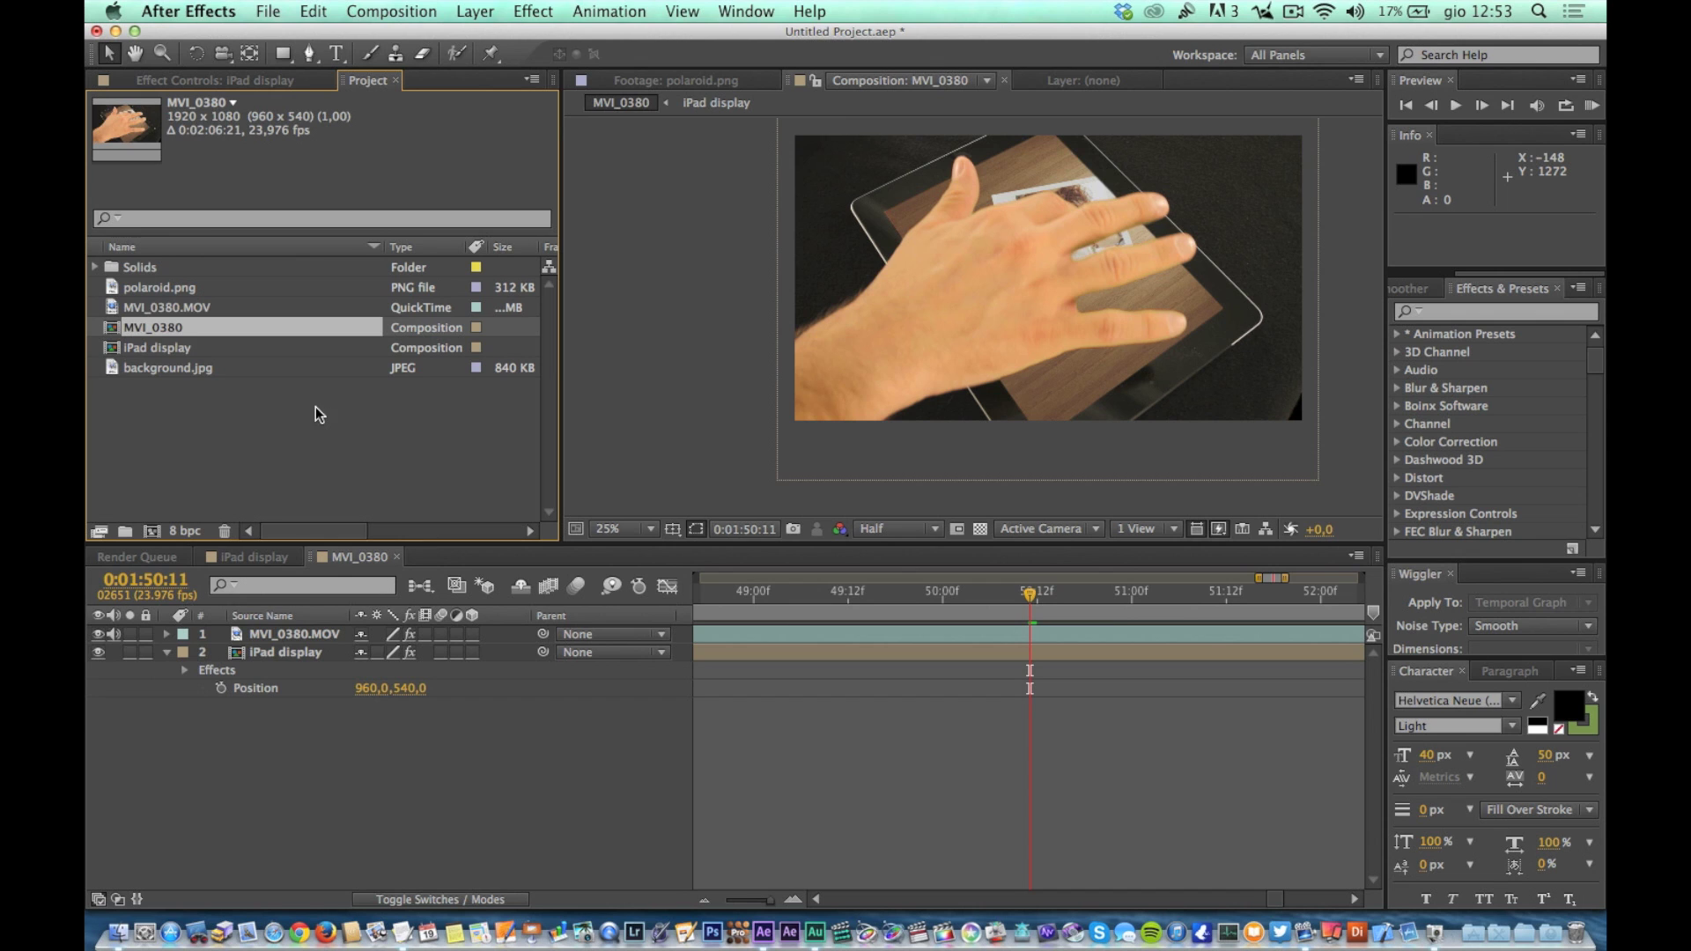
Check the iPad display comp settings, then open MVI_0380's Composition Settings (1920×1080, 23.976 fps).
click(156, 348)
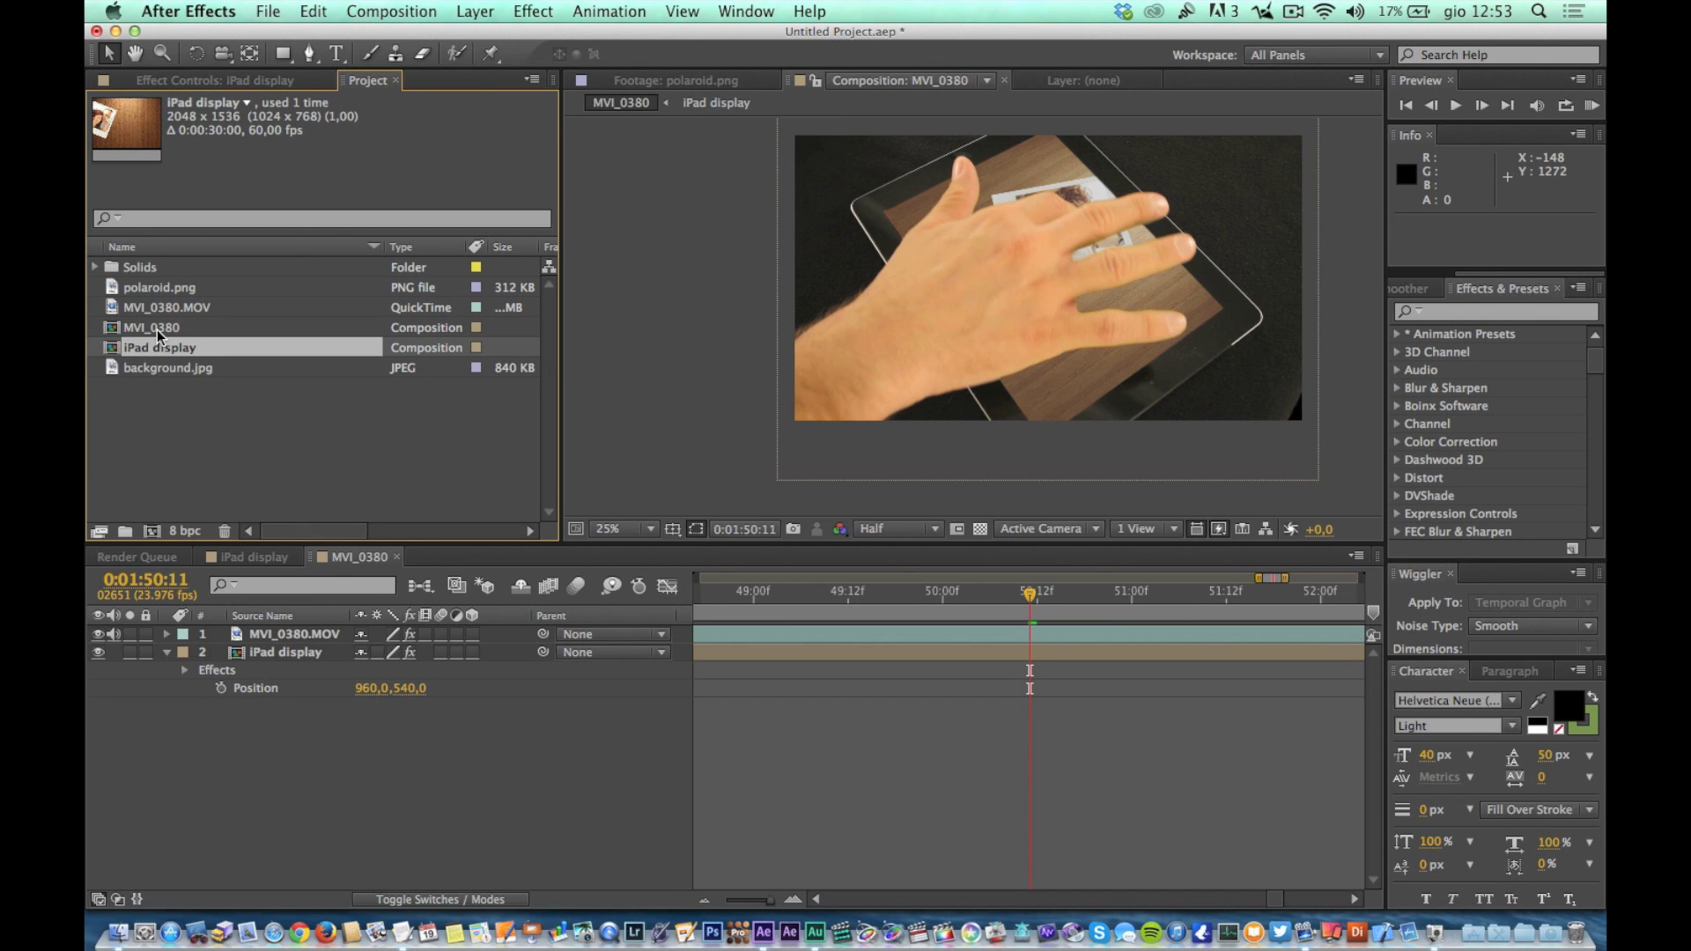
click(157, 329)
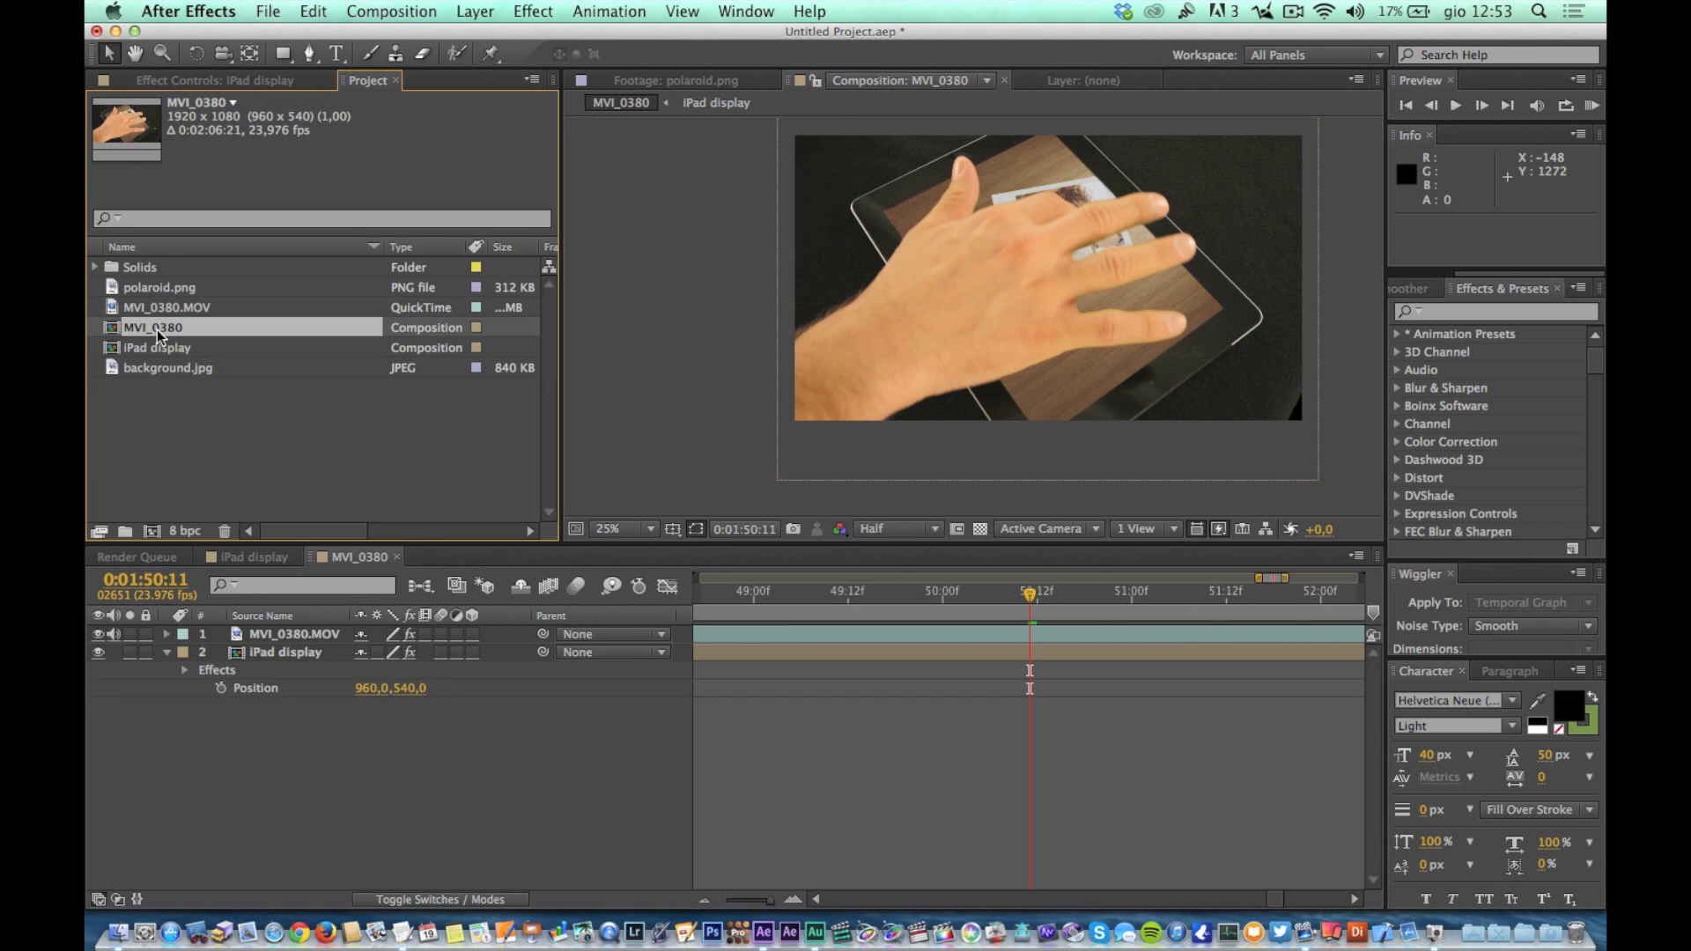
click(155, 350)
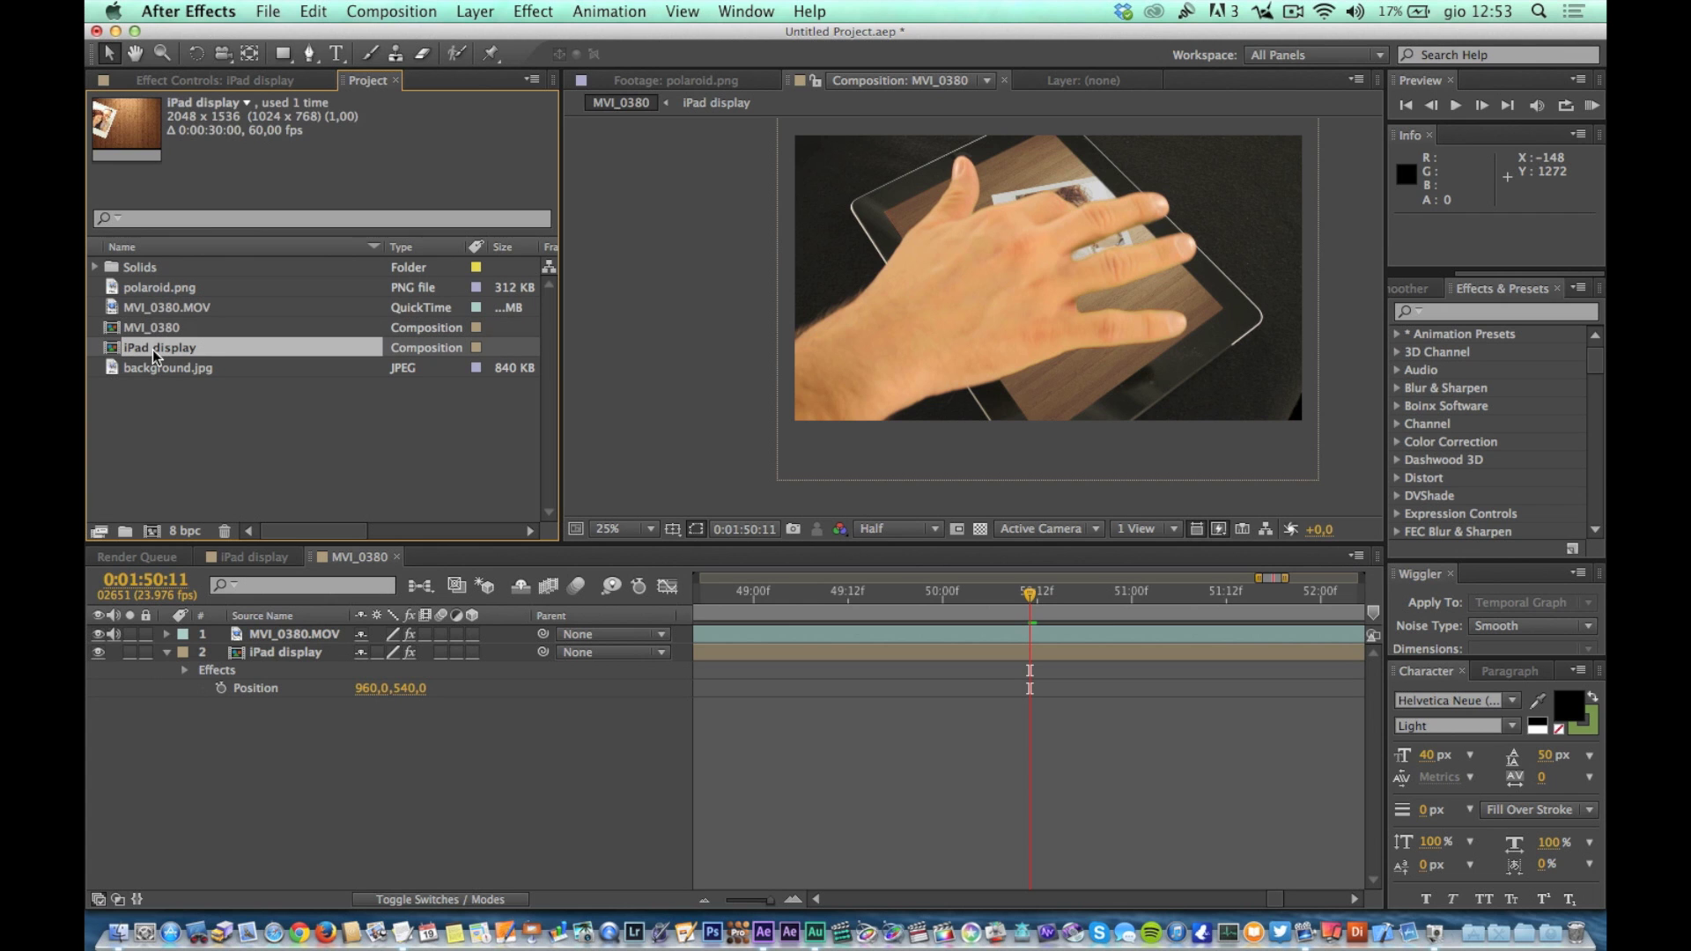
double_click(153, 350)
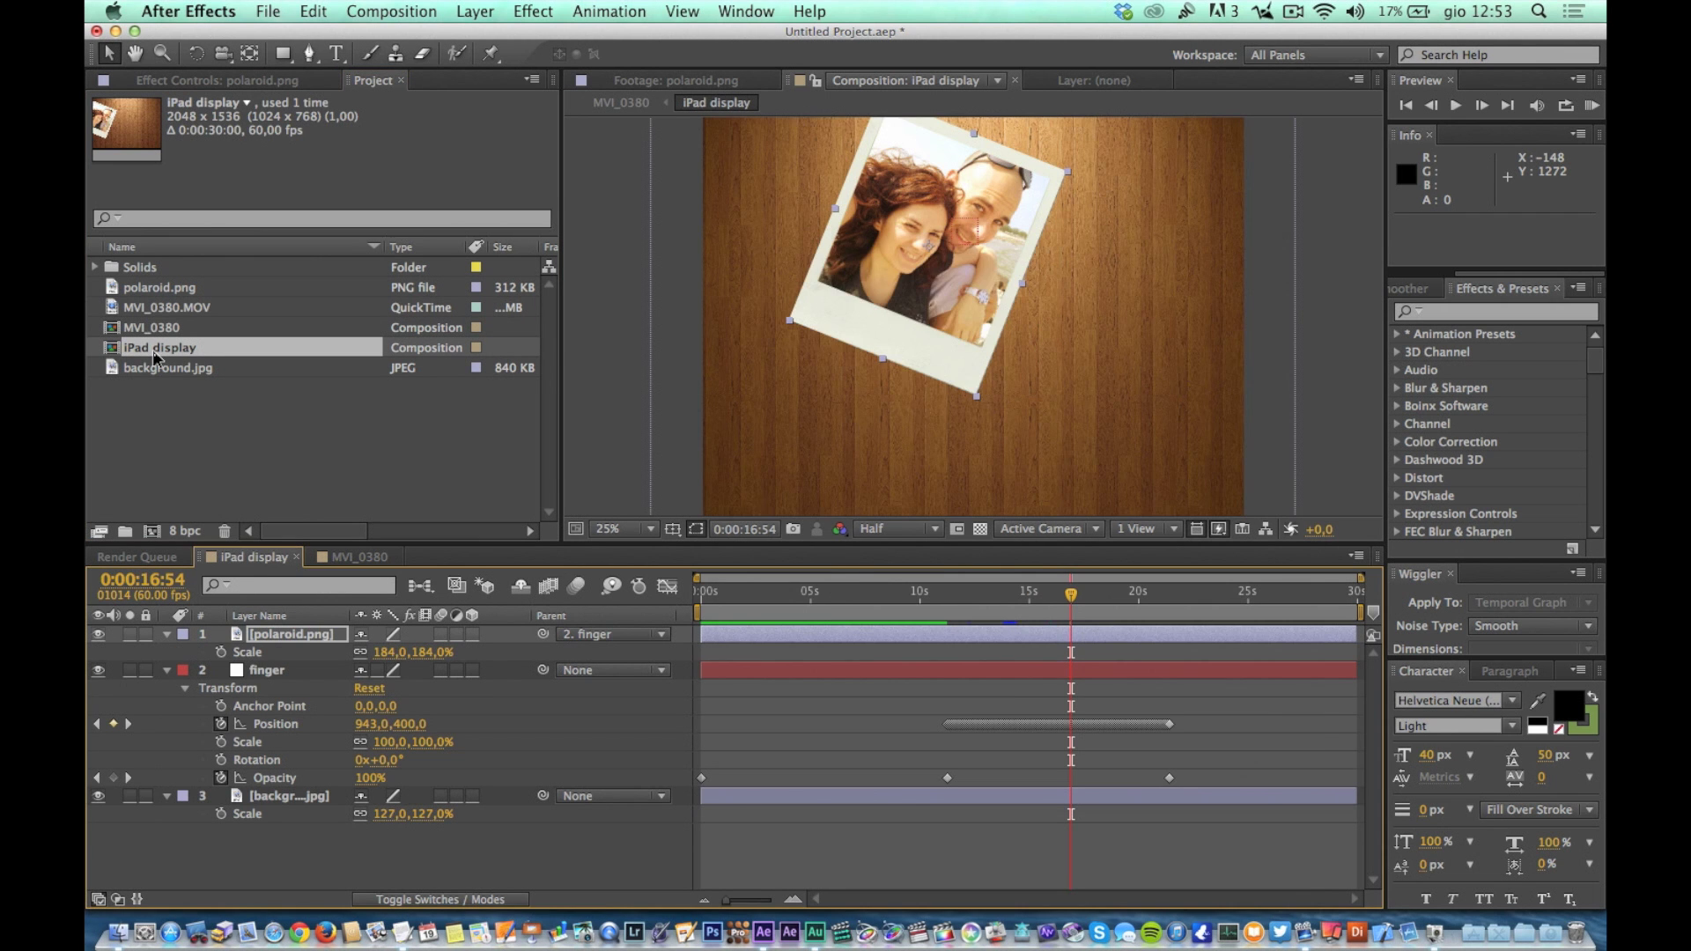
key(super+k)
key(Escape)
double_click(182, 328)
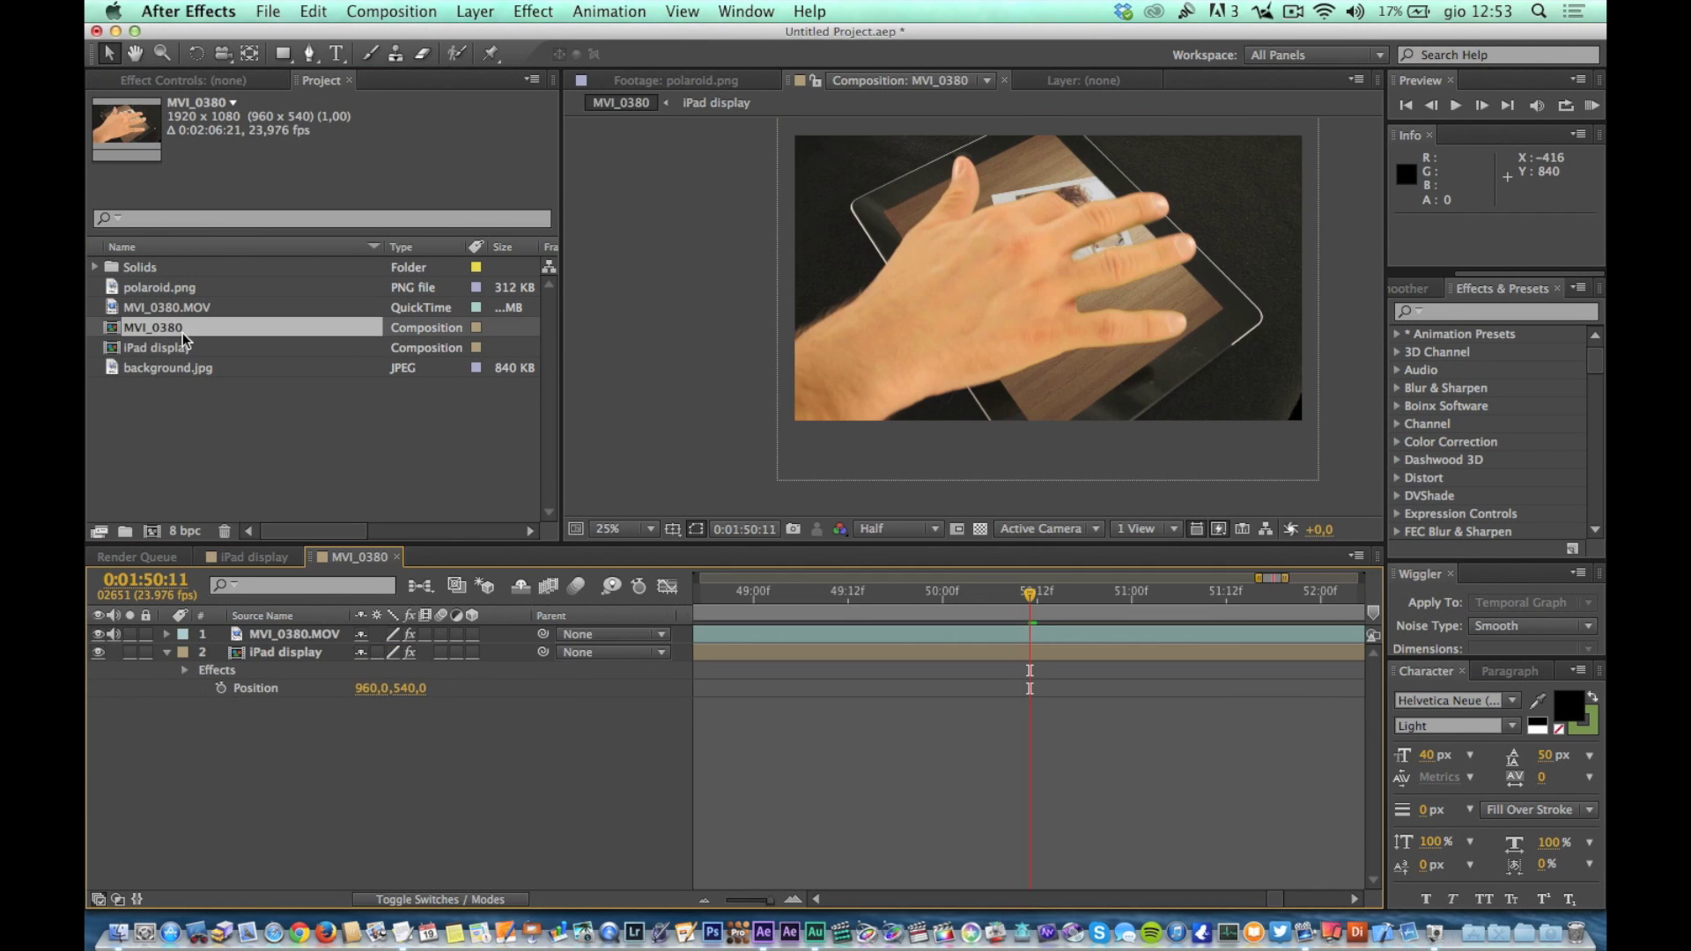
key(super+k)
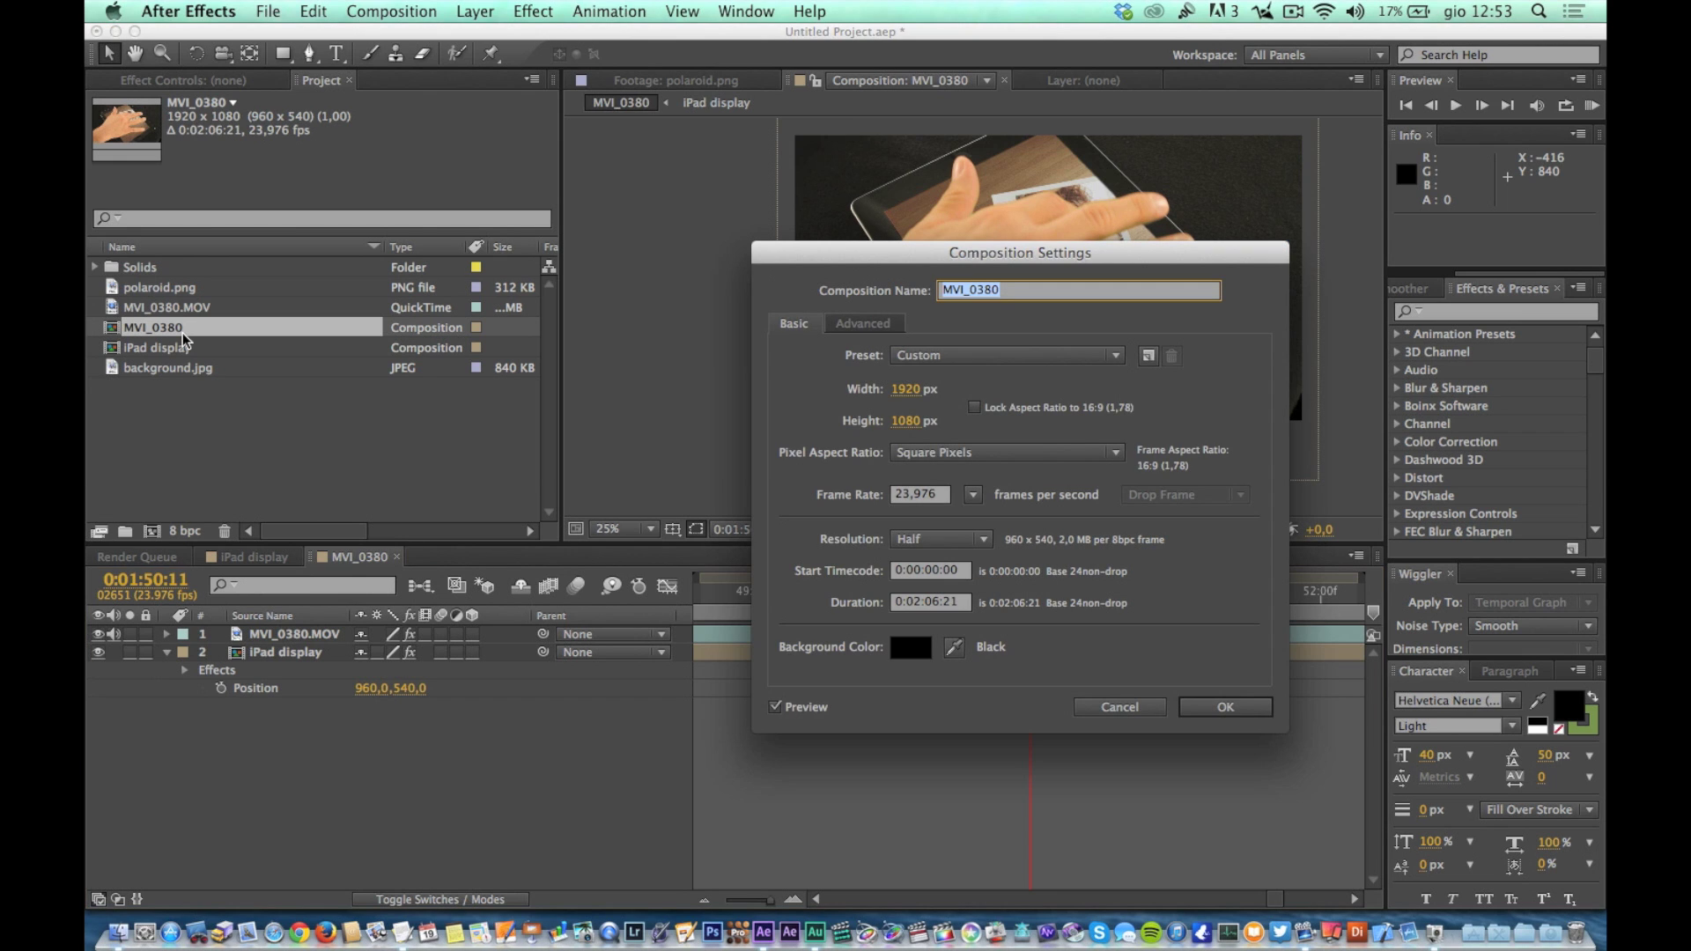